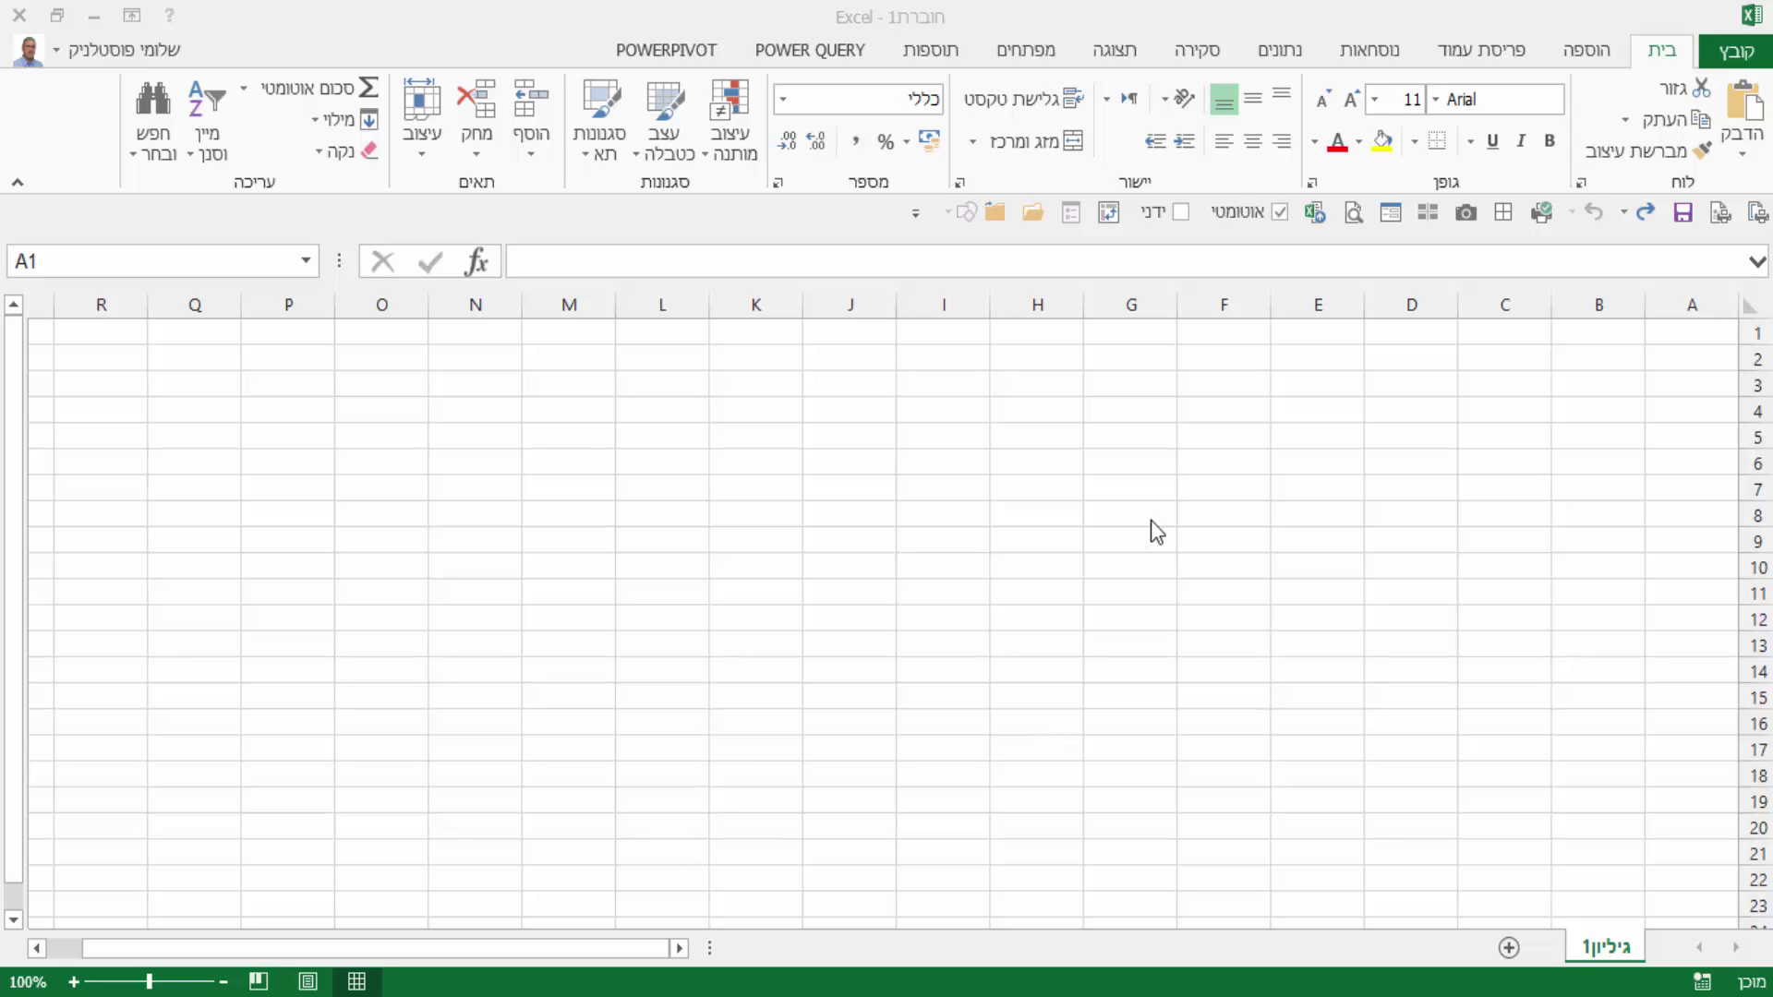
Step: Start a From Web query anchored at cell A1, then switch to the Bank of Israel page in Chrome
click(1205, 411)
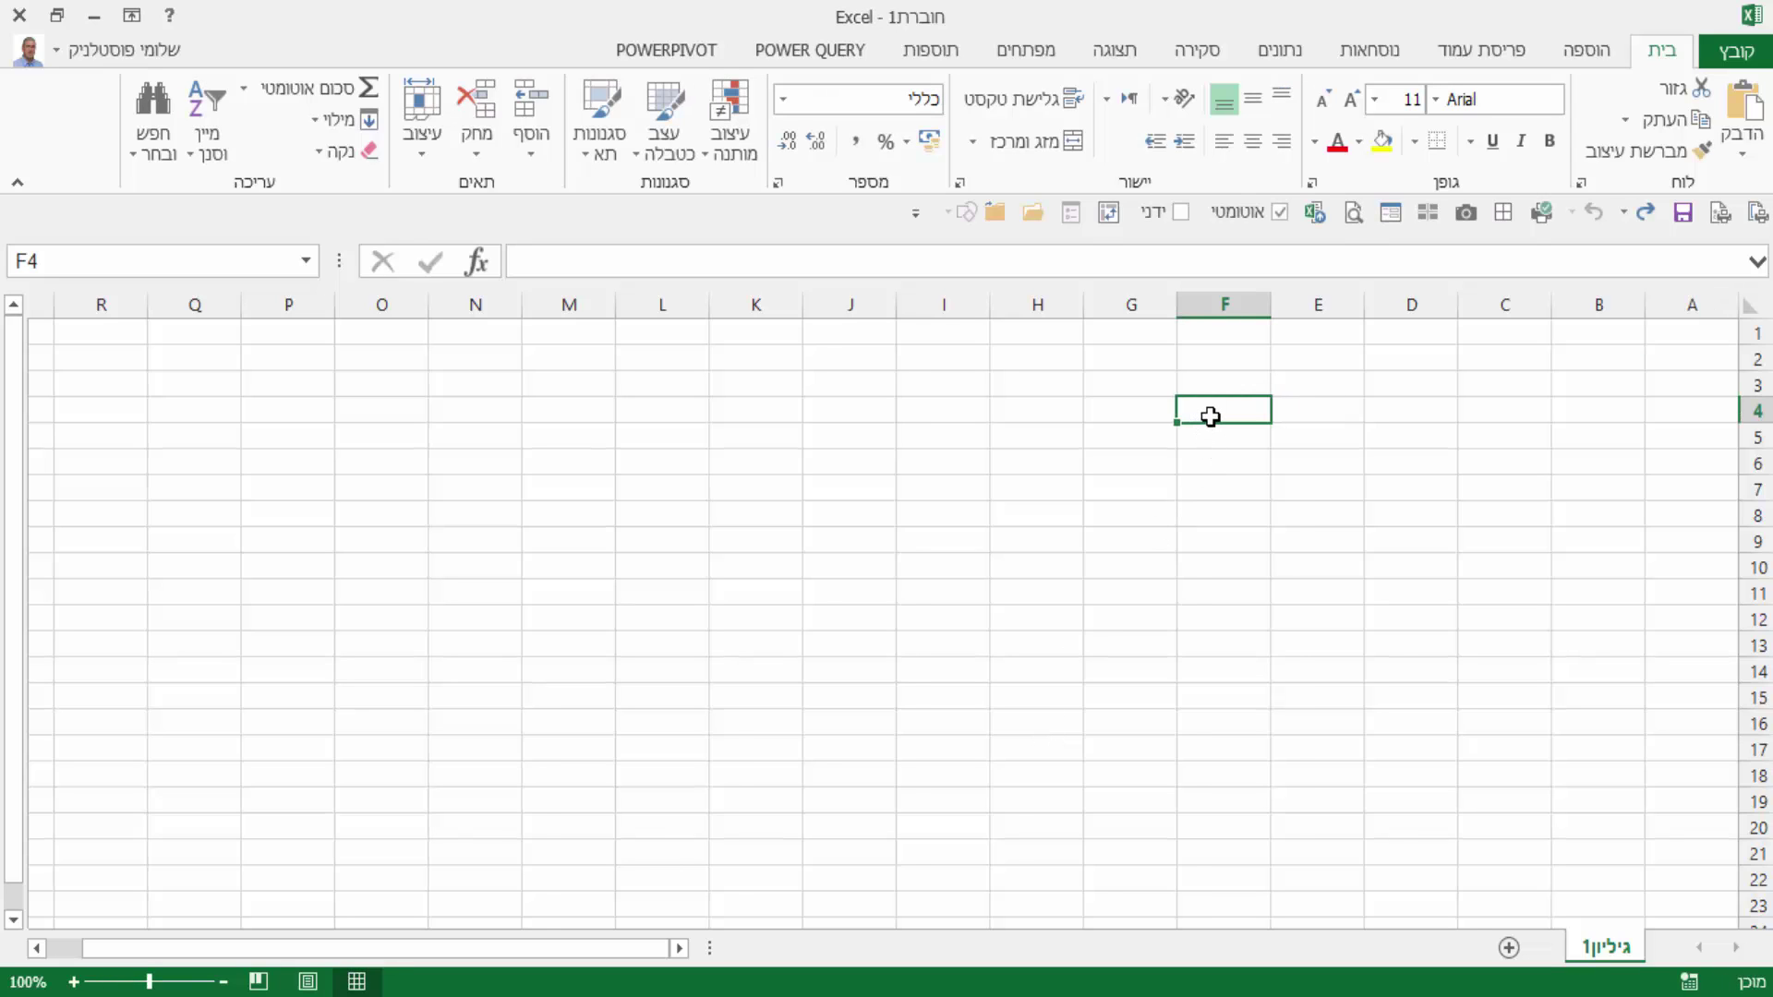
click(1691, 335)
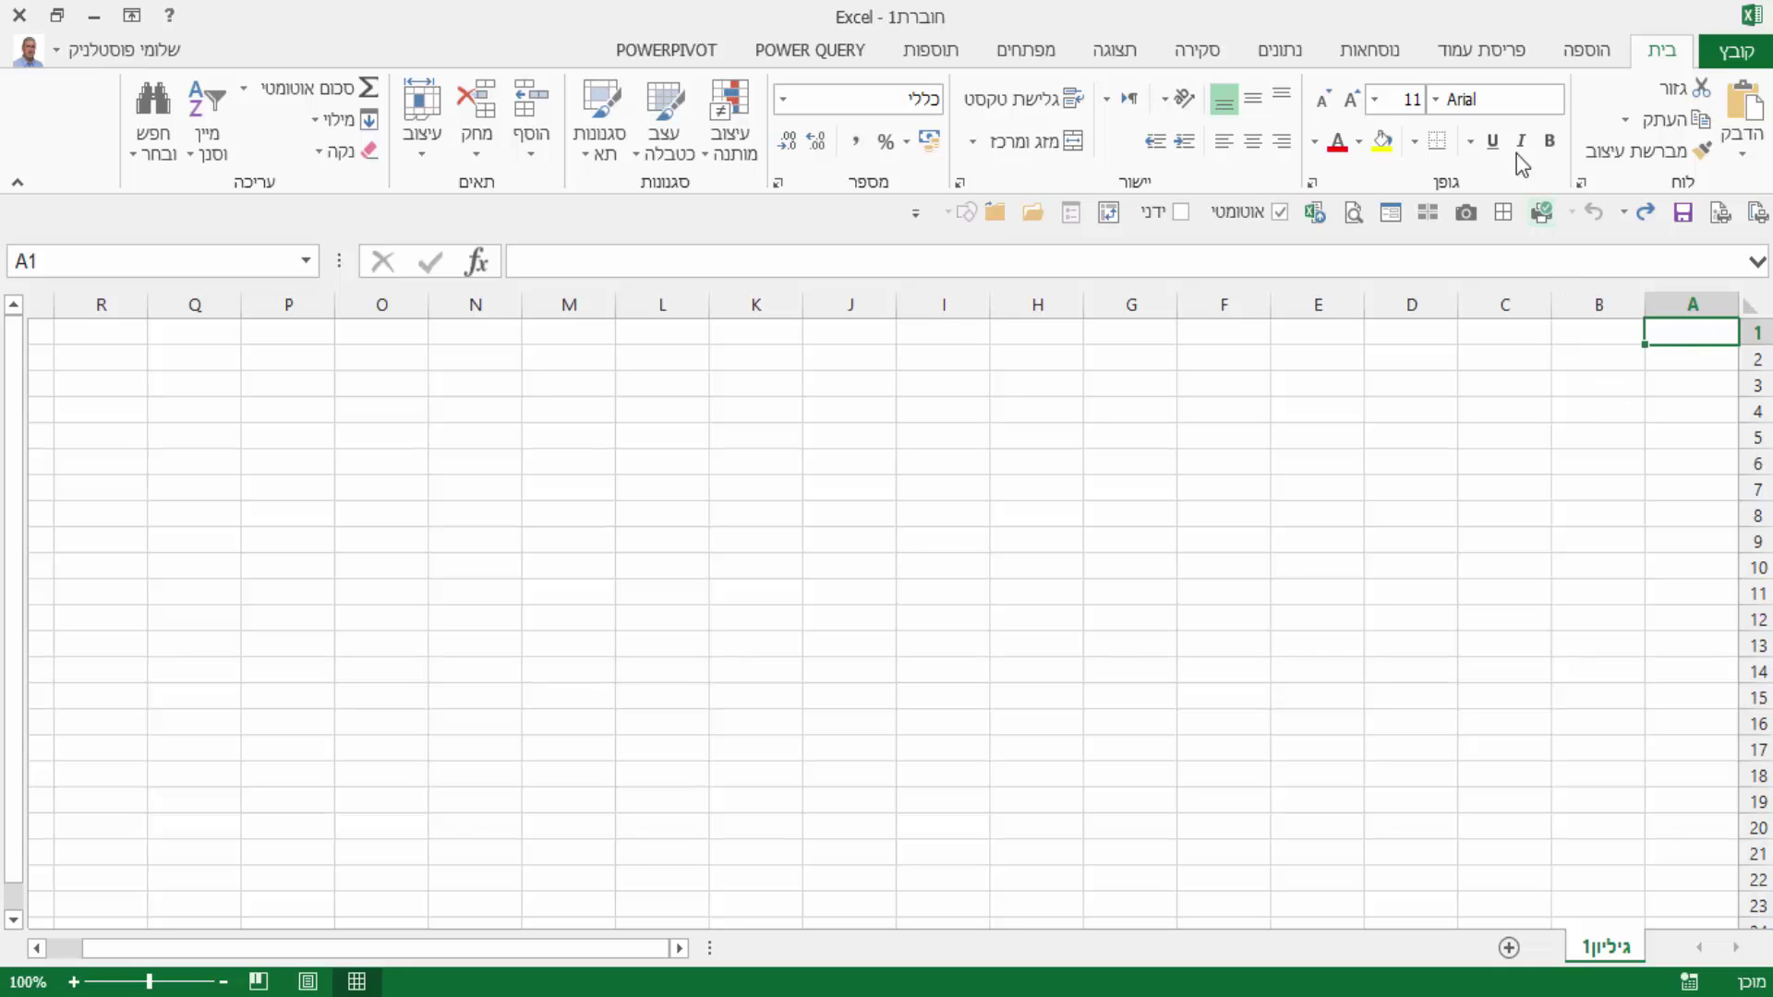
click(1584, 58)
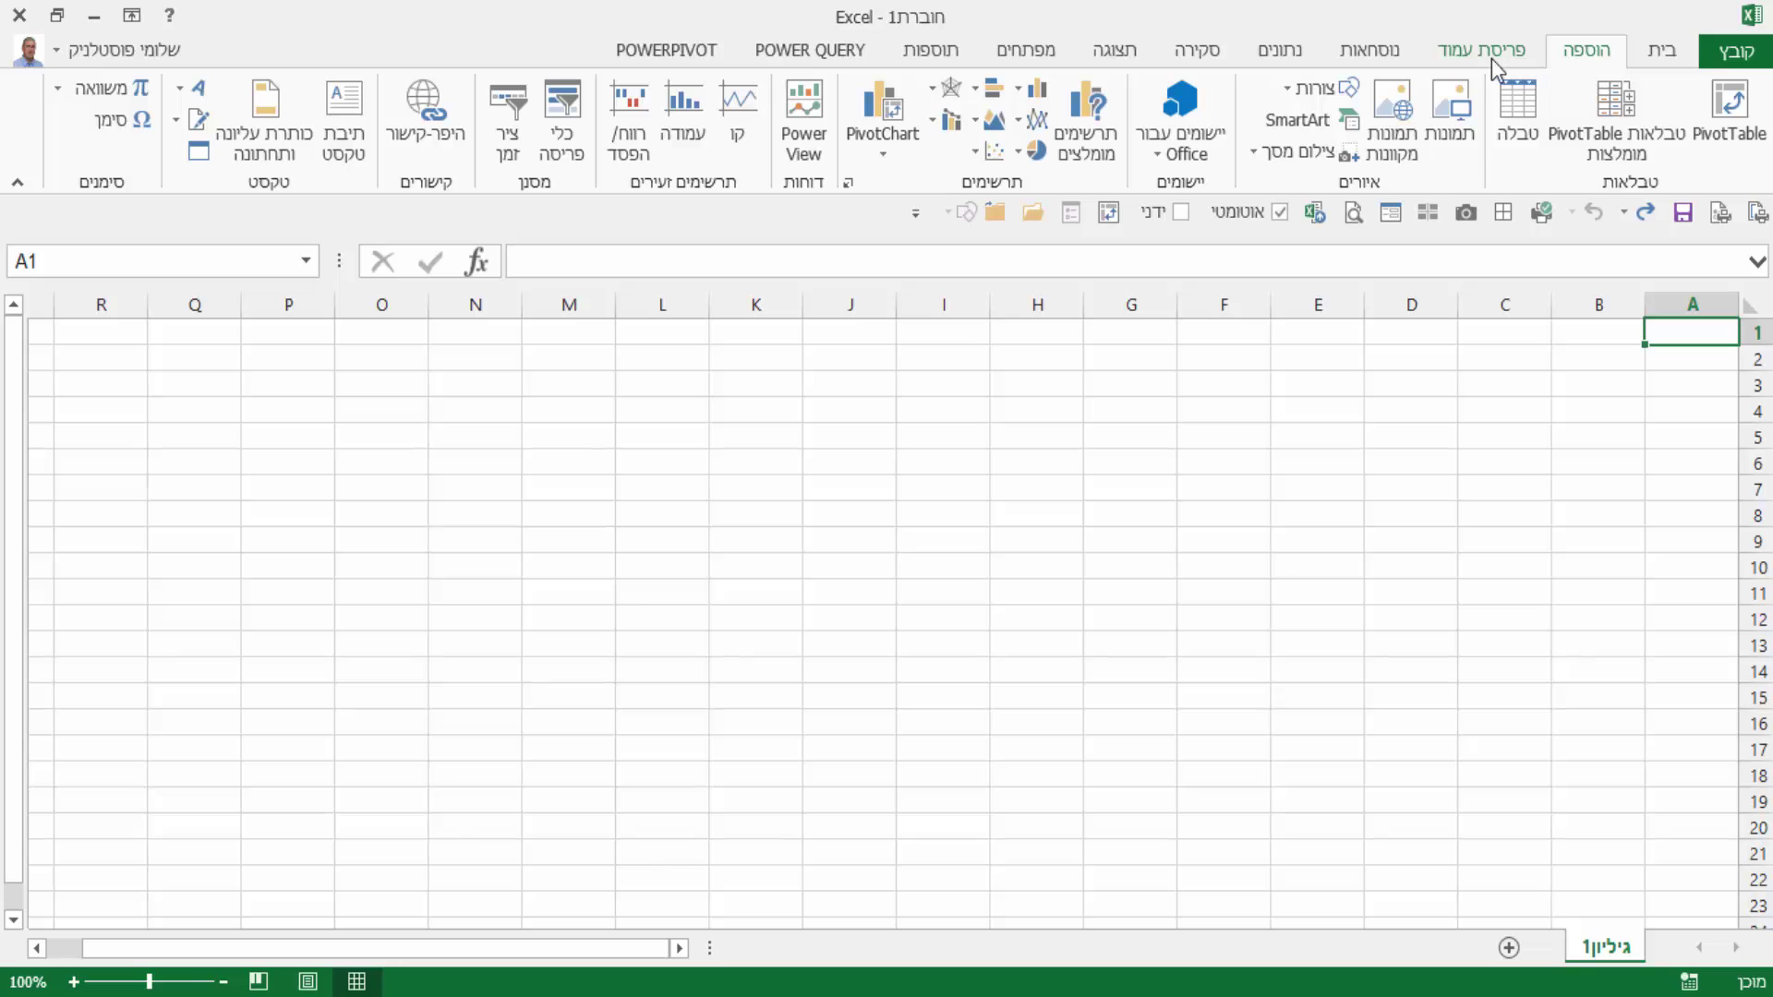
click(1260, 54)
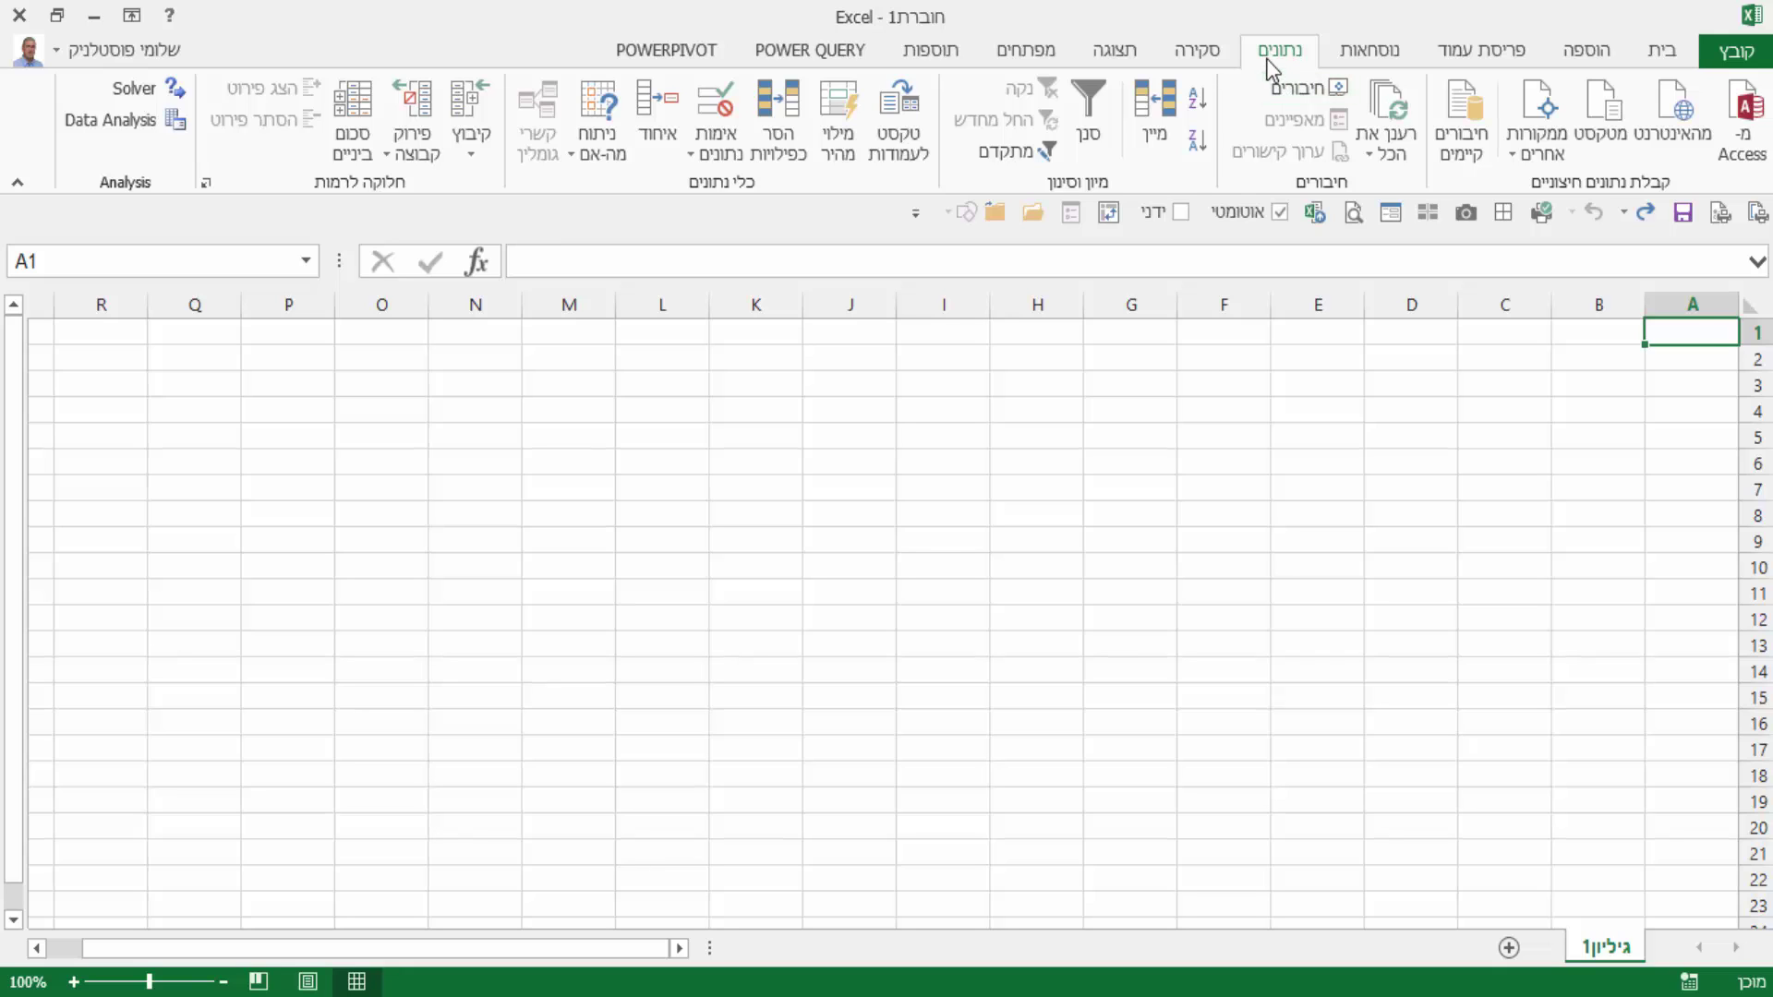
click(1689, 152)
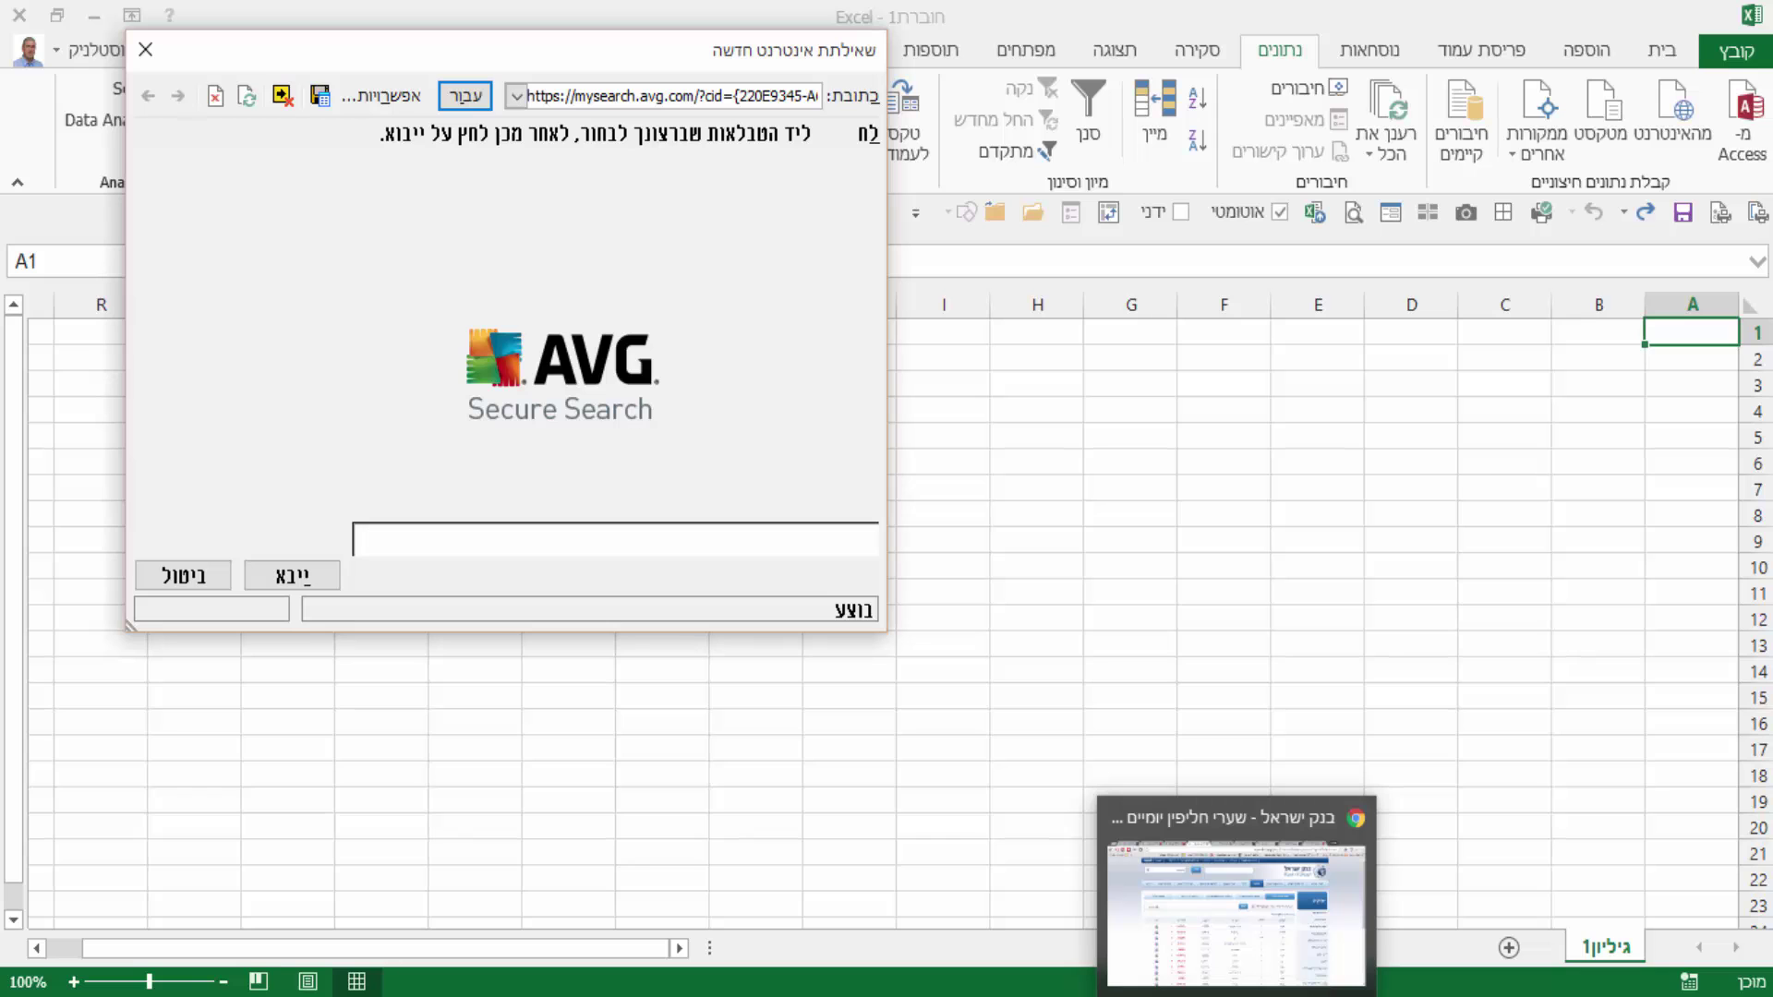
click(1219, 970)
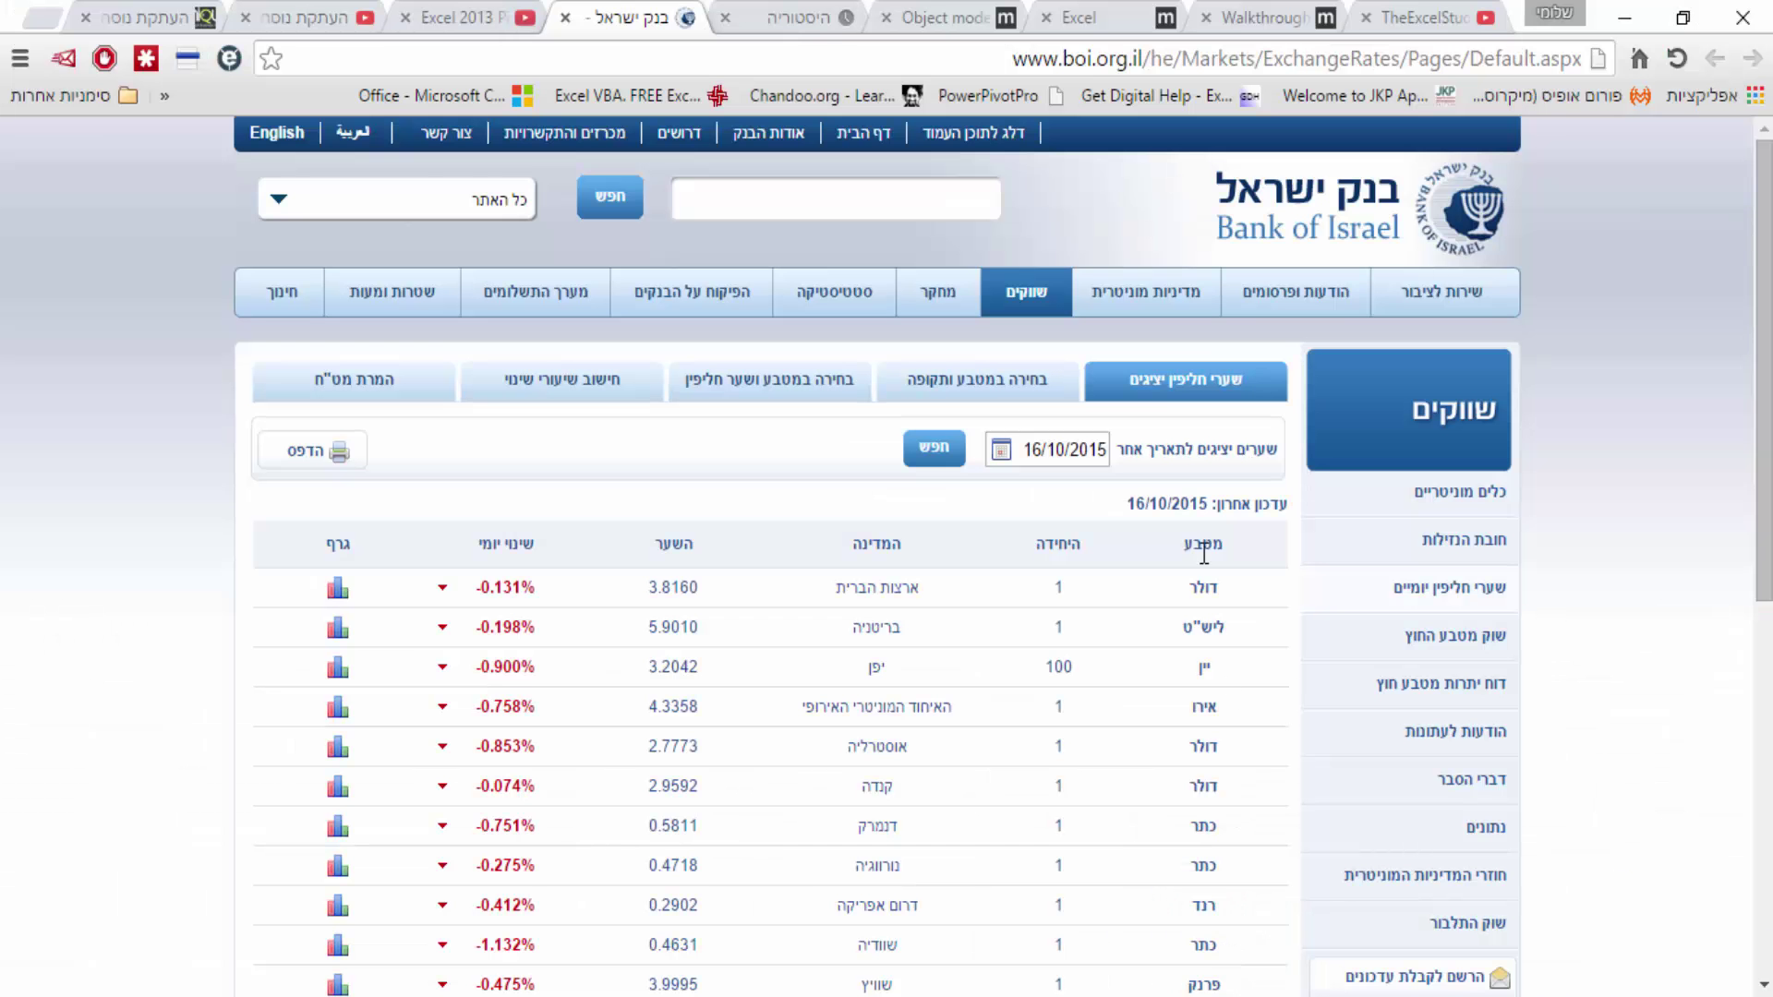
Step: Copy the Bank of Israel exchange-rates page URL from Chrome and return to Excel
click(1255, 63)
right_click(1254, 63)
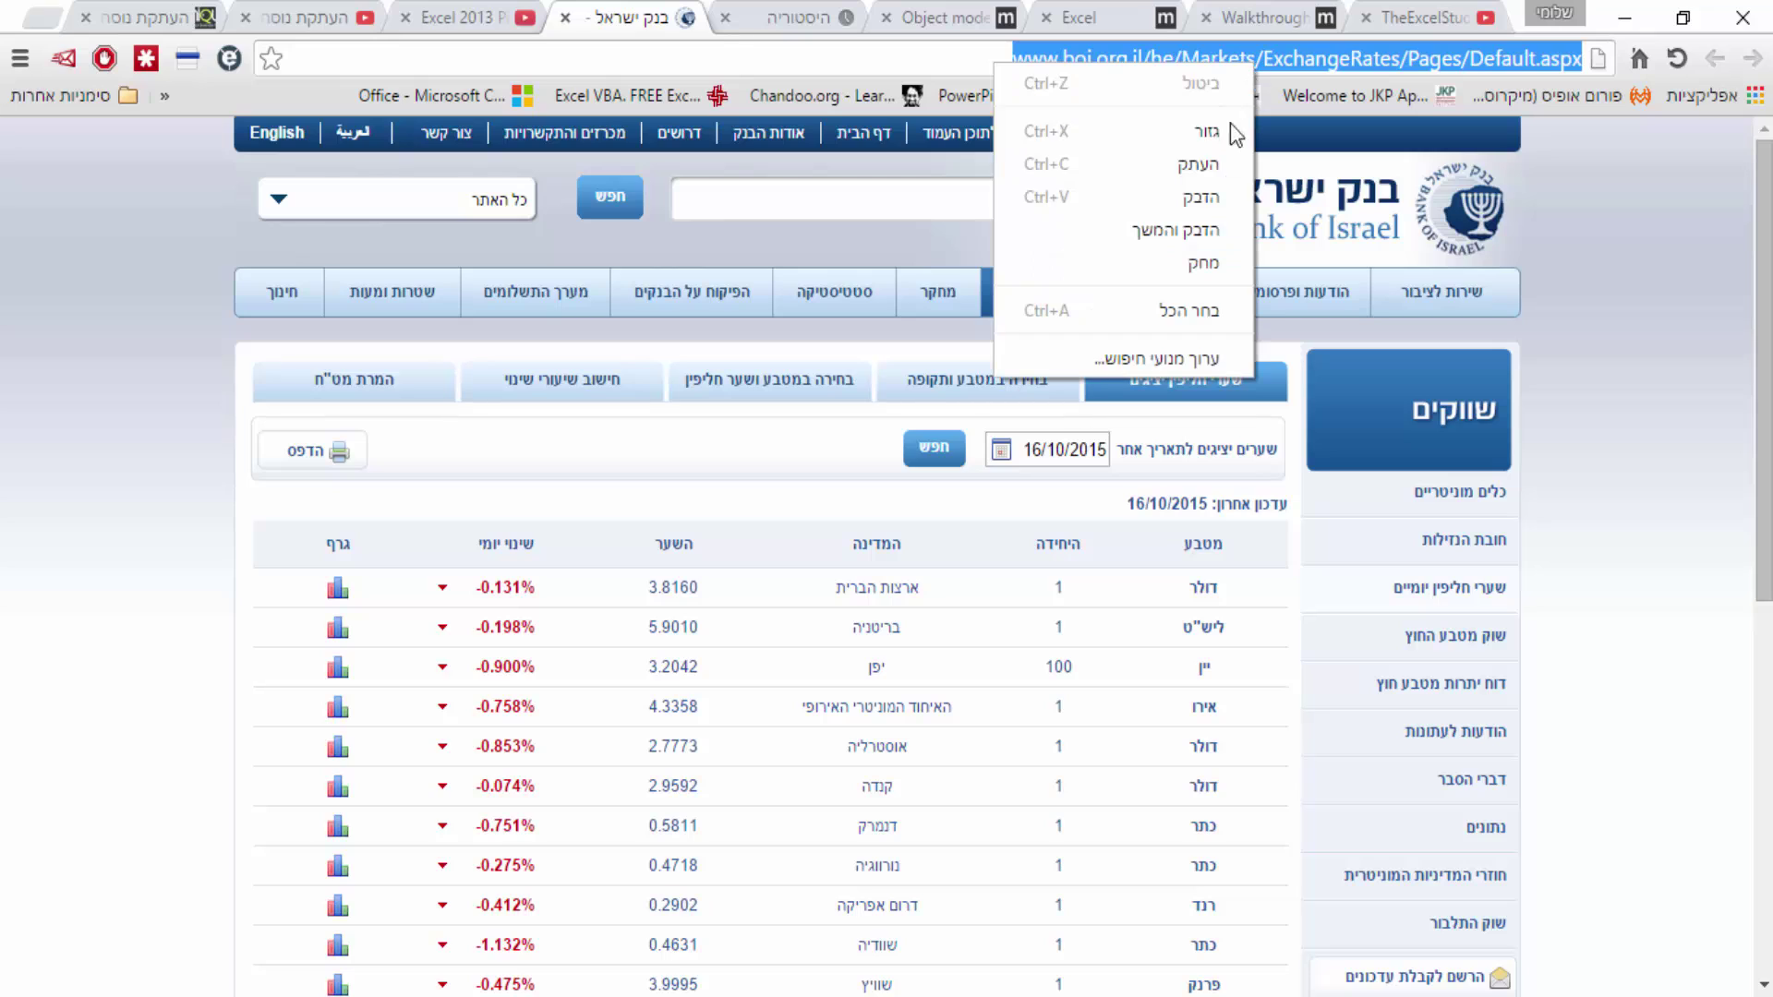
click(1193, 166)
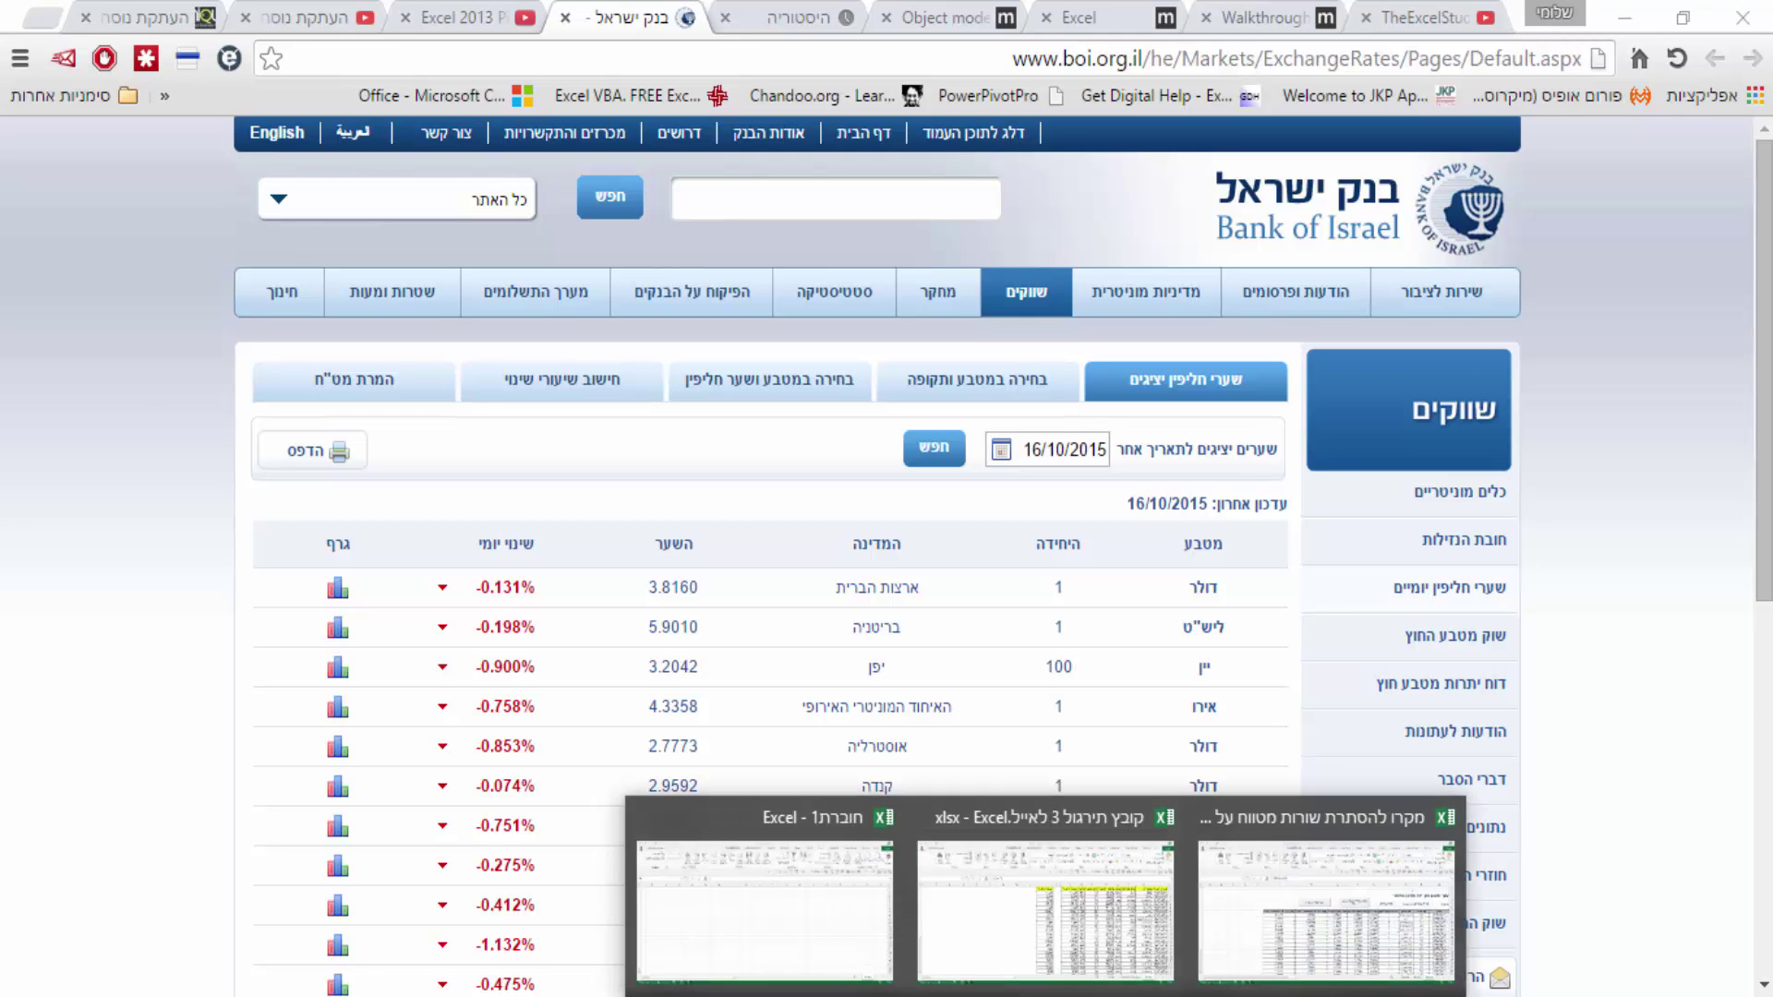
click(863, 896)
Step: Replace the web query's old address with the pasted Bank of Israel URL and load the page
click(591, 99)
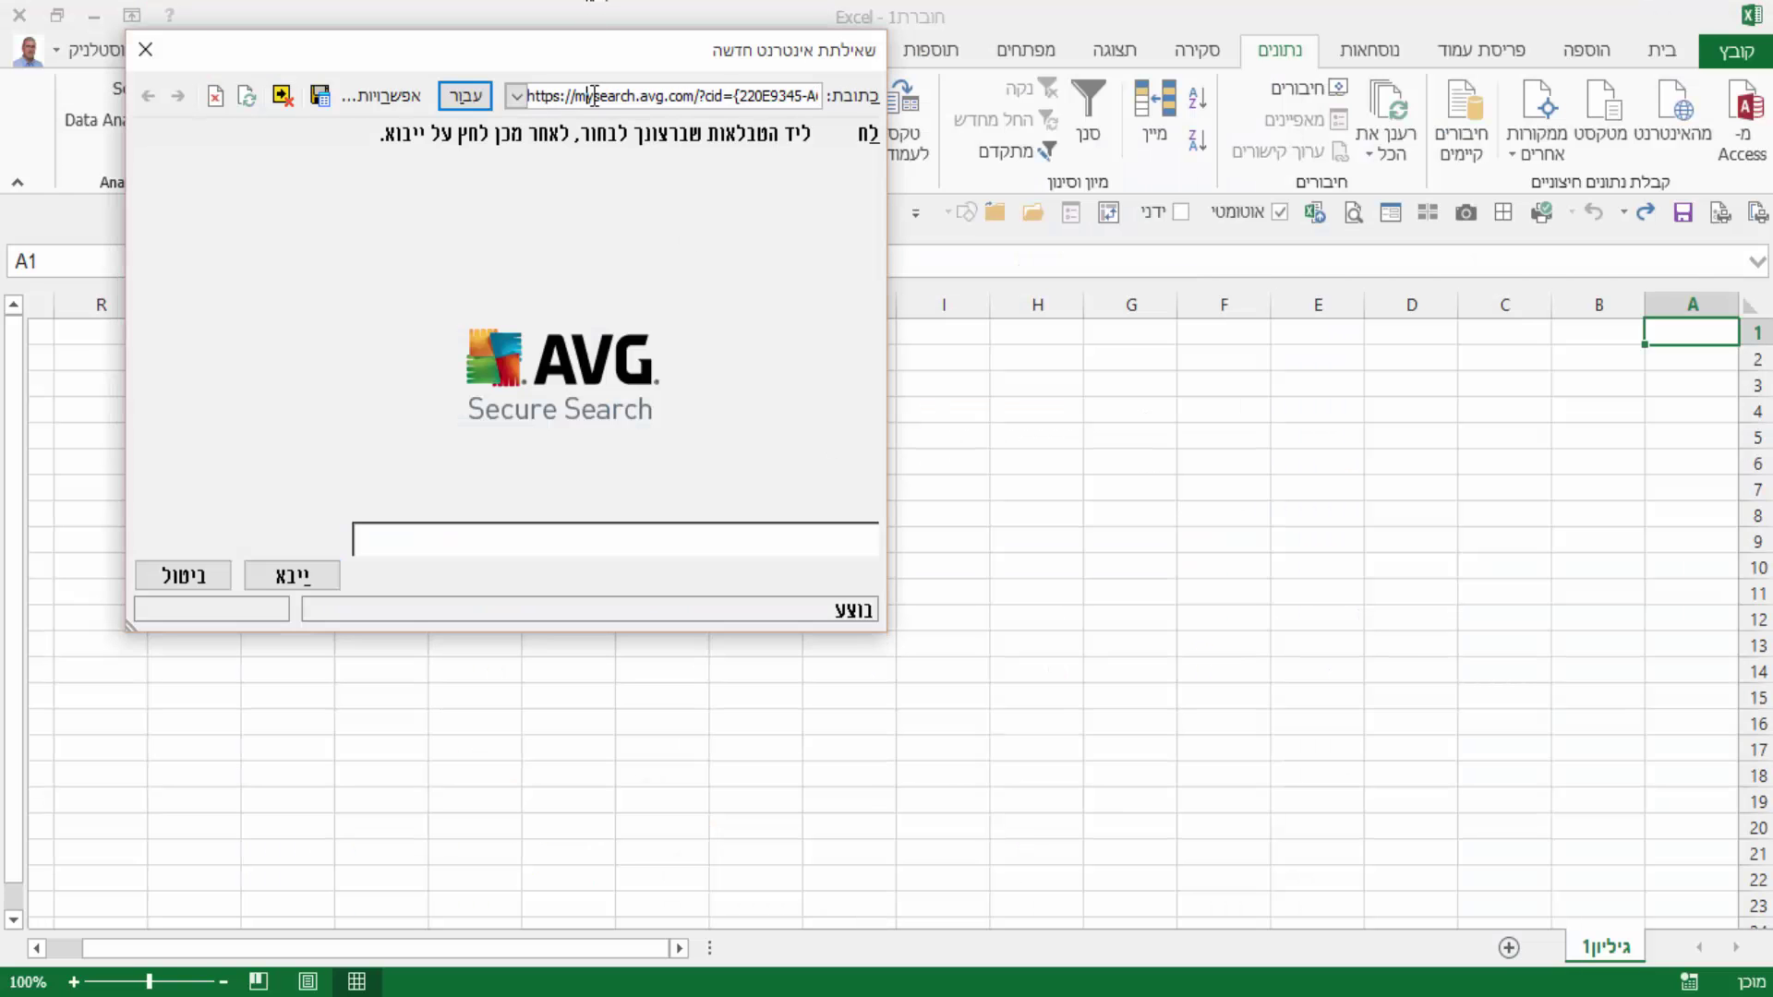
key(Right)
key(Right)
key(Right)
key(Right)
key(Right)
key(Right)
key(Right)
key(Right)
key(Right)
key(Right)
key(Right)
key(Right)
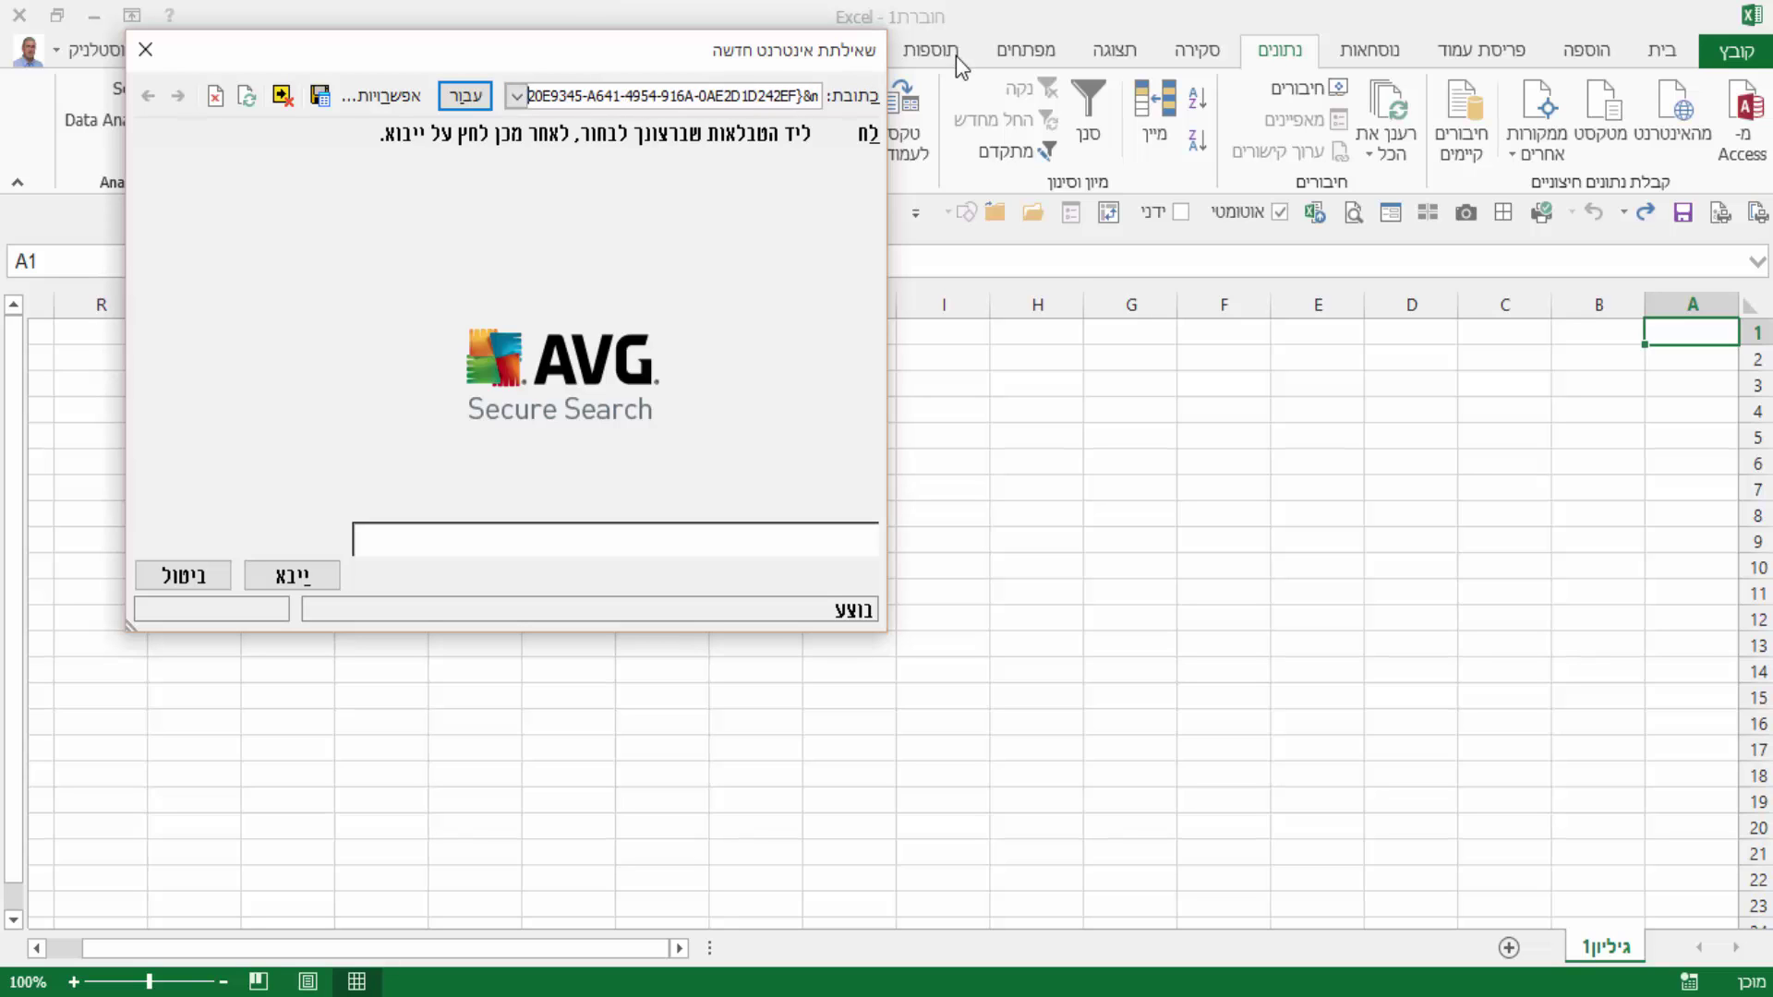
key(Right)
key(Right)
key(Right)
key(Right)
key(Right)
key(Right)
key(Right)
key(Right)
key(Right)
key(Right)
key(Right)
key(Right)
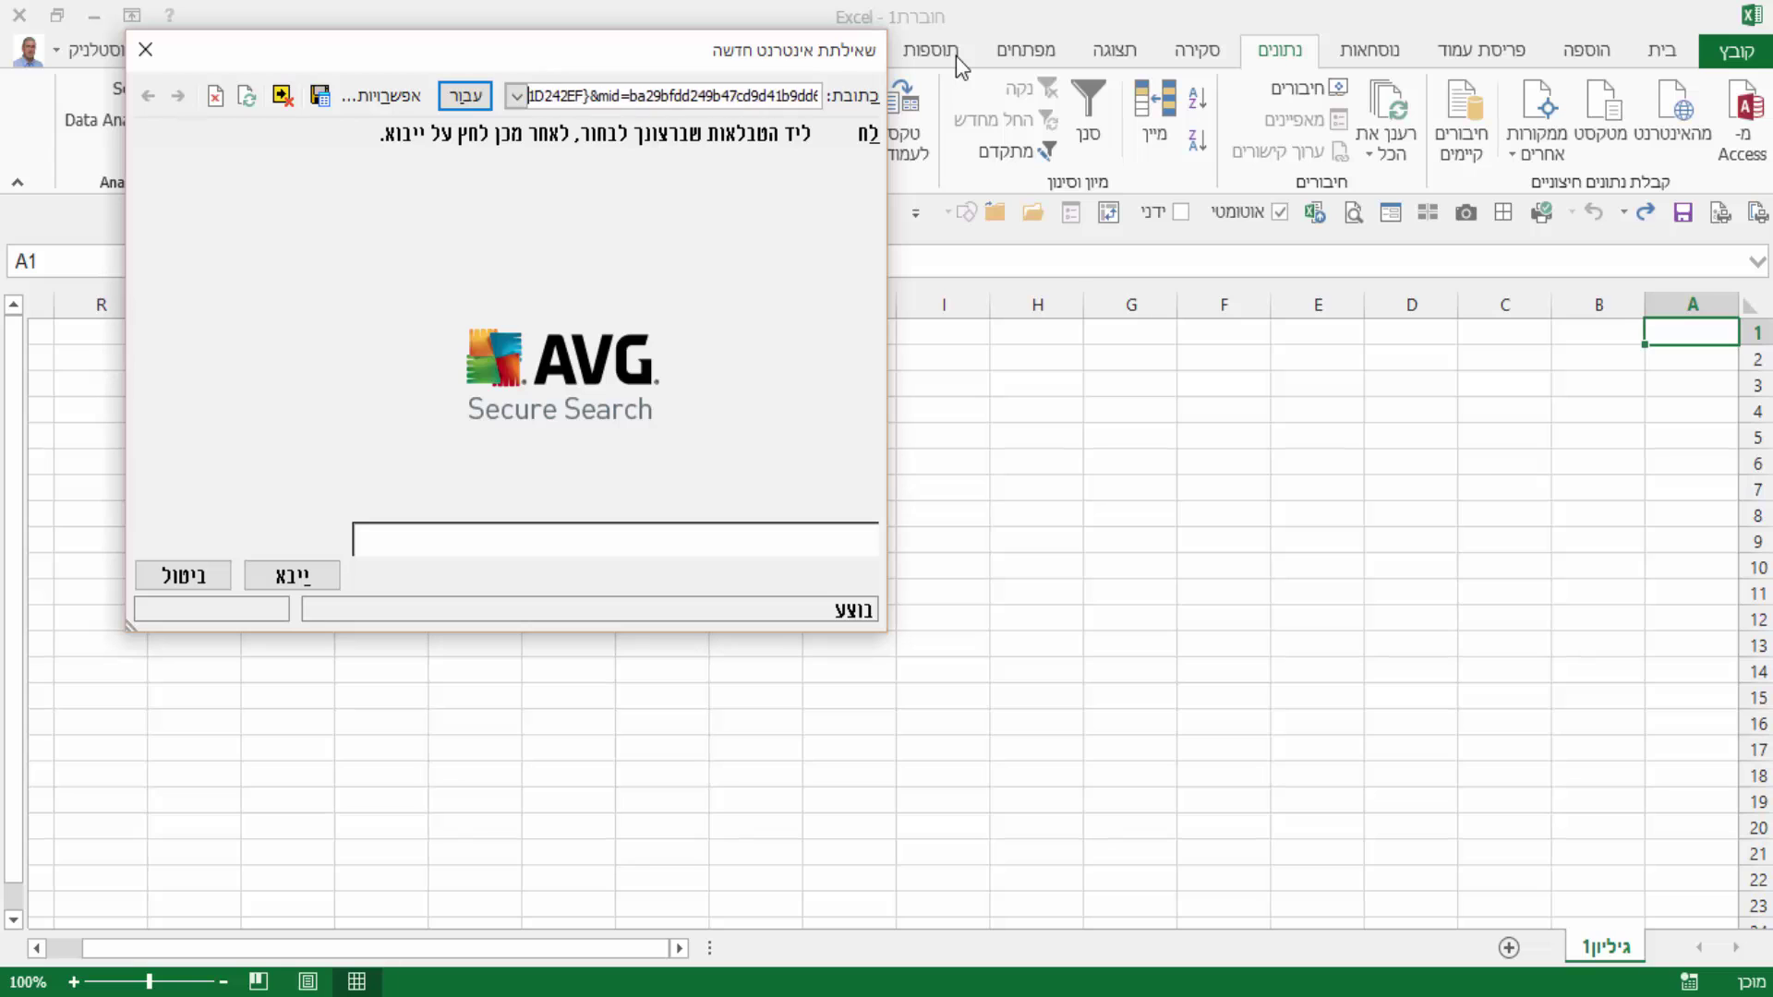
key(Right)
key(Right)
key(Right)
key(Right)
key(Right)
key(Right)
key(Right)
key(Right)
key(Right)
key(Right)
key(Right)
key(Right)
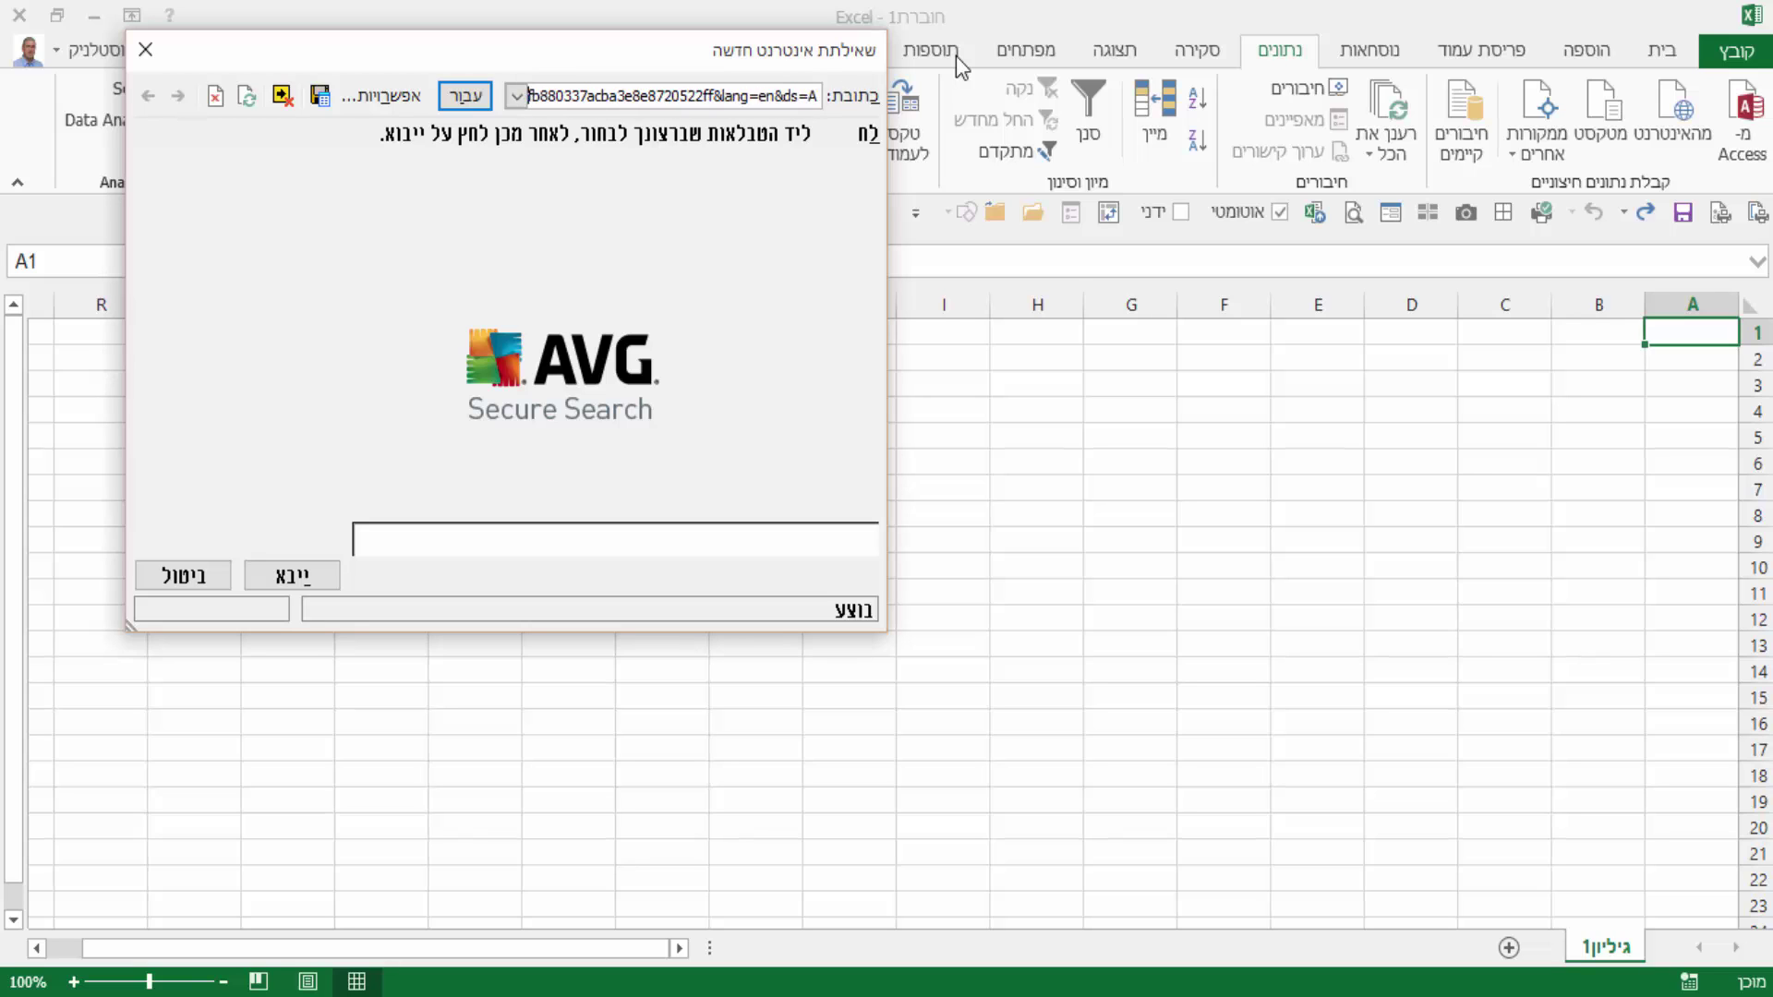
key(Right)
key(Right)
key(Right)
key(Right)
key(Right)
key(Right)
key(Right)
key(Right)
key(Right)
key(Right)
key(Right)
key(Right)
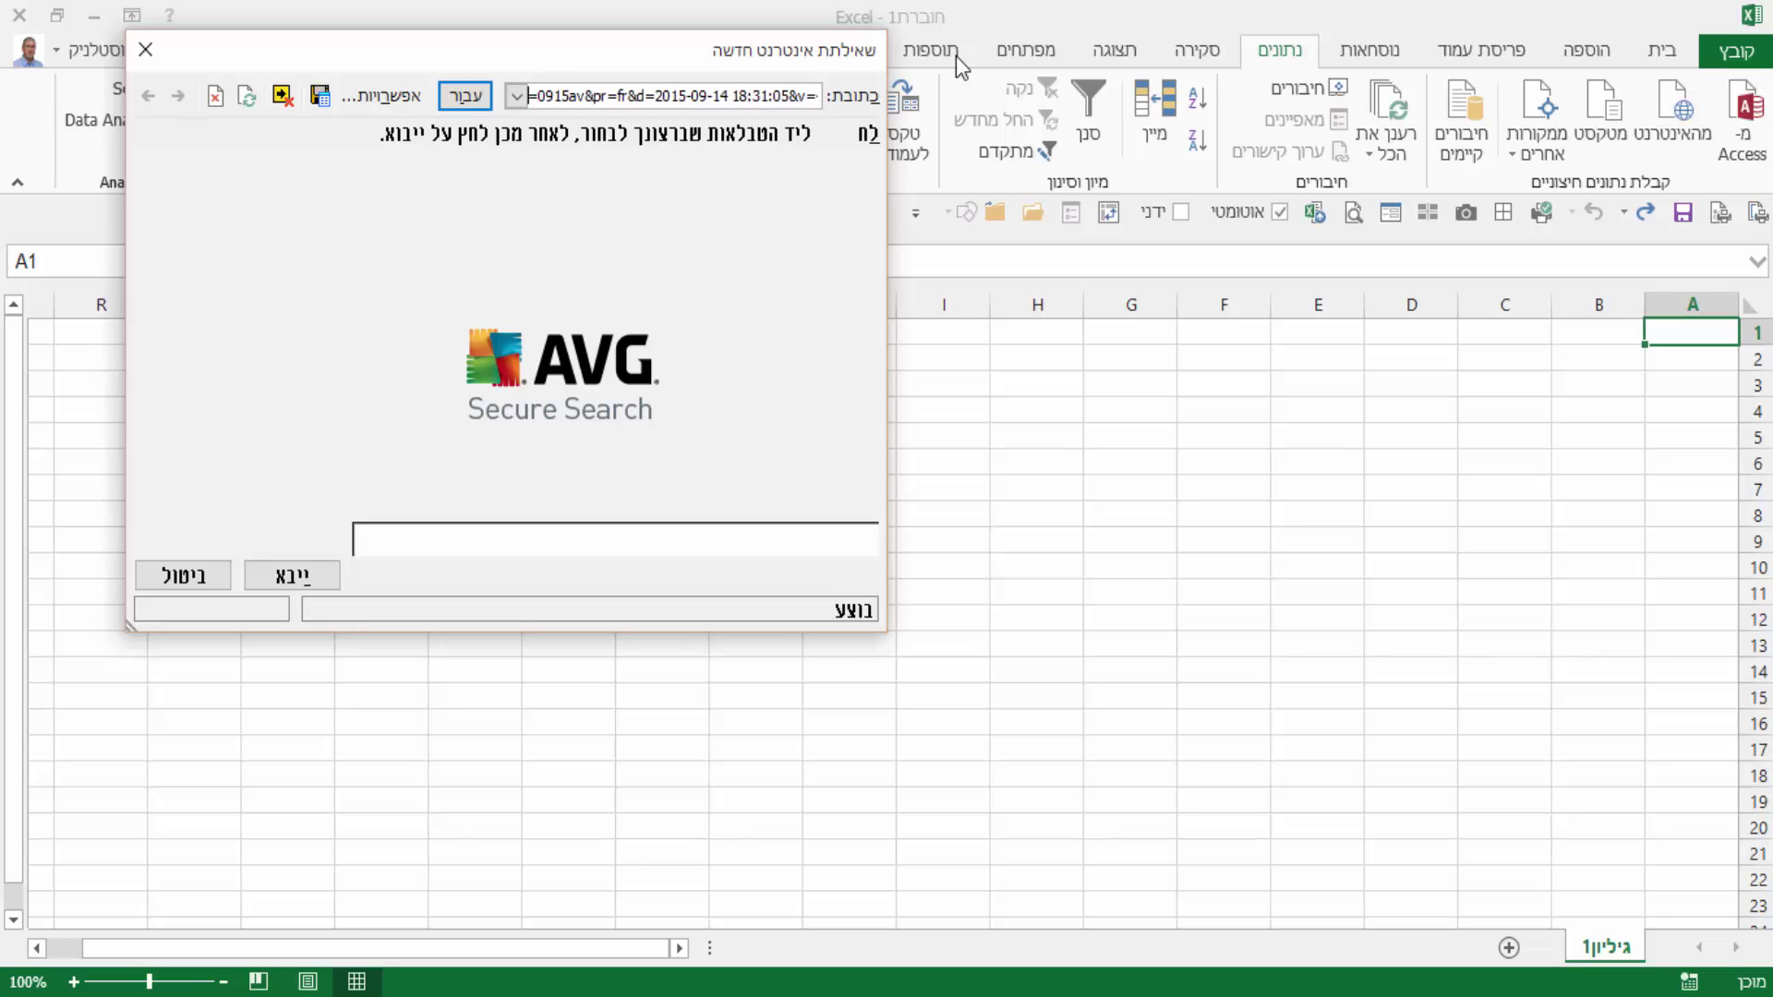
key(Right)
key(Right)
key(Right)
key(Right)
key(Right)
key(Right)
key(Right)
key(Right)
key(Right)
key(Right)
key(Right)
key(Right)
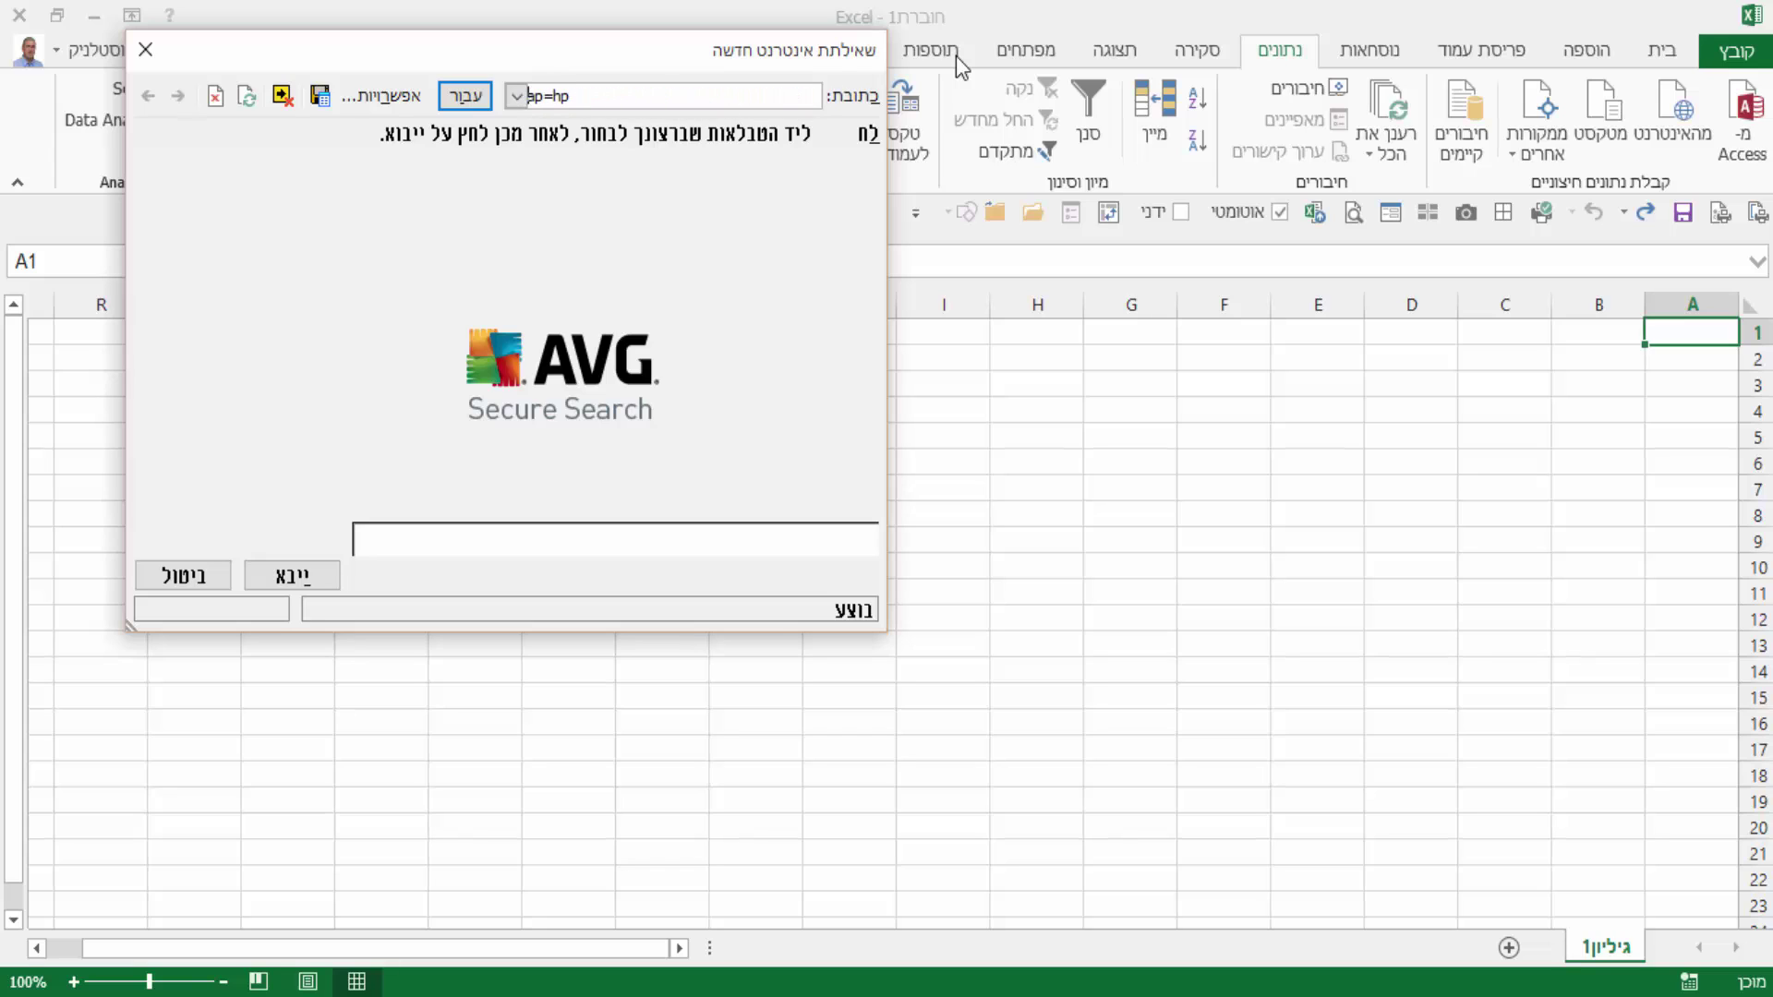
key(ctrl+a)
key(BackSpace)
key(ctrl+v)
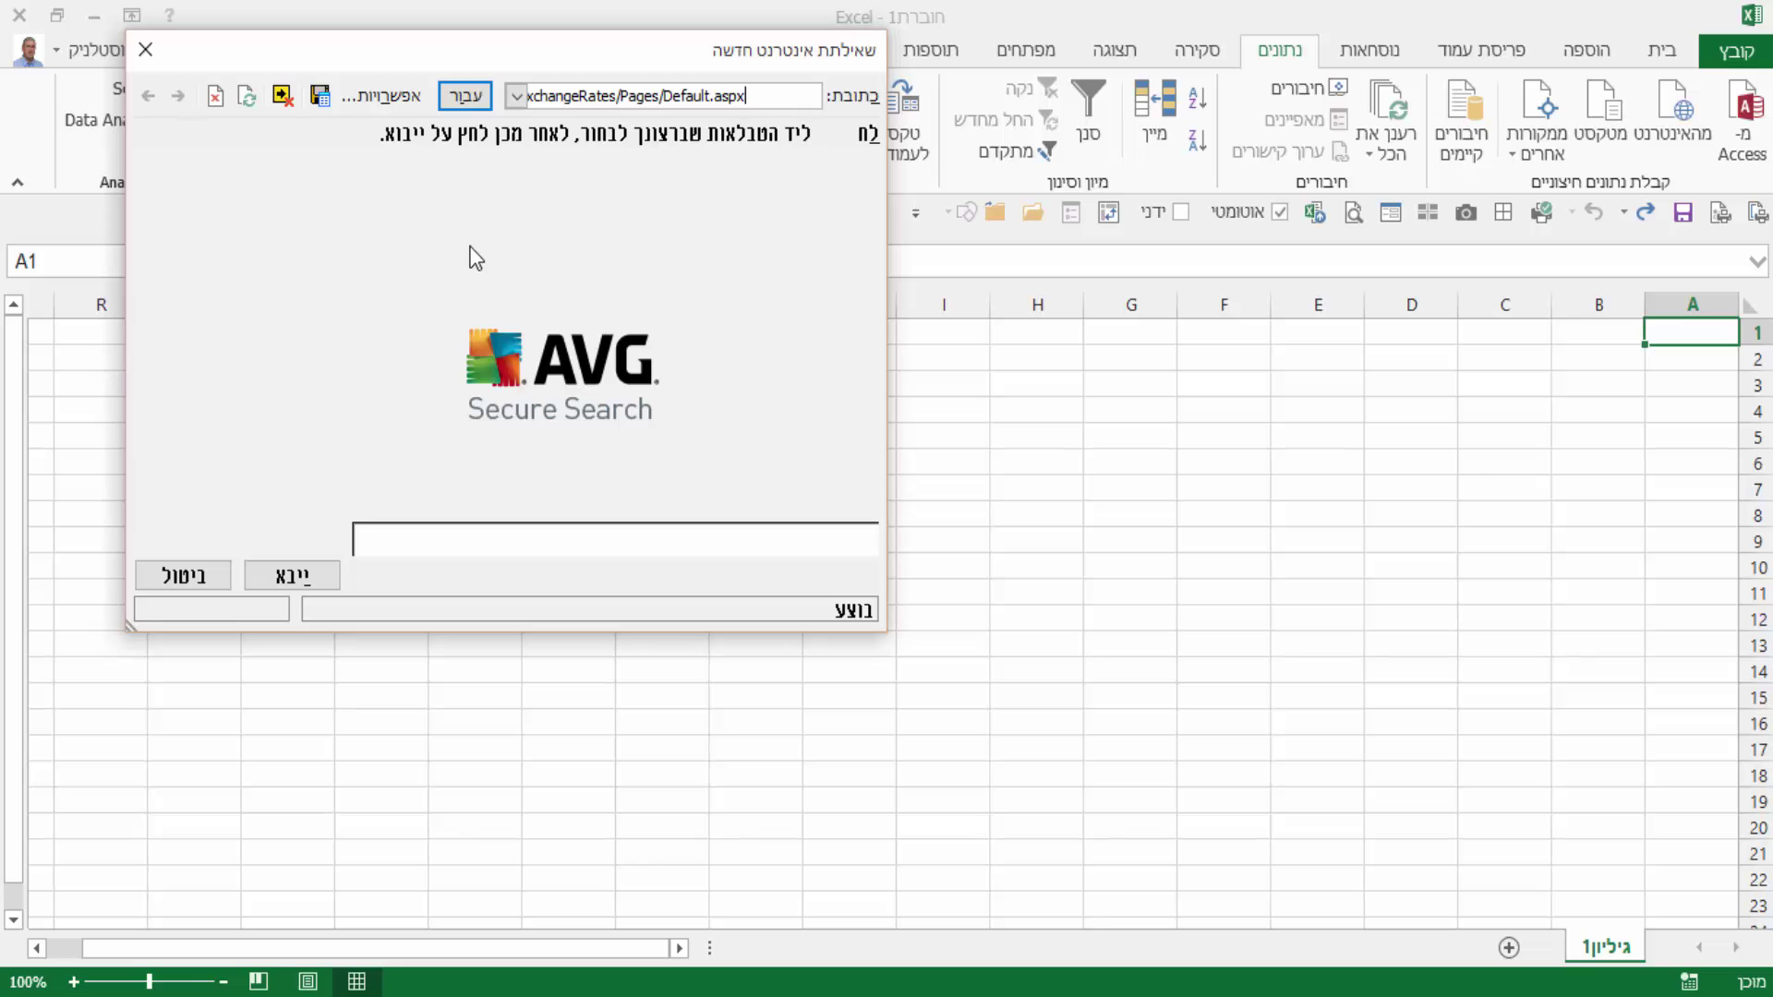
click(468, 97)
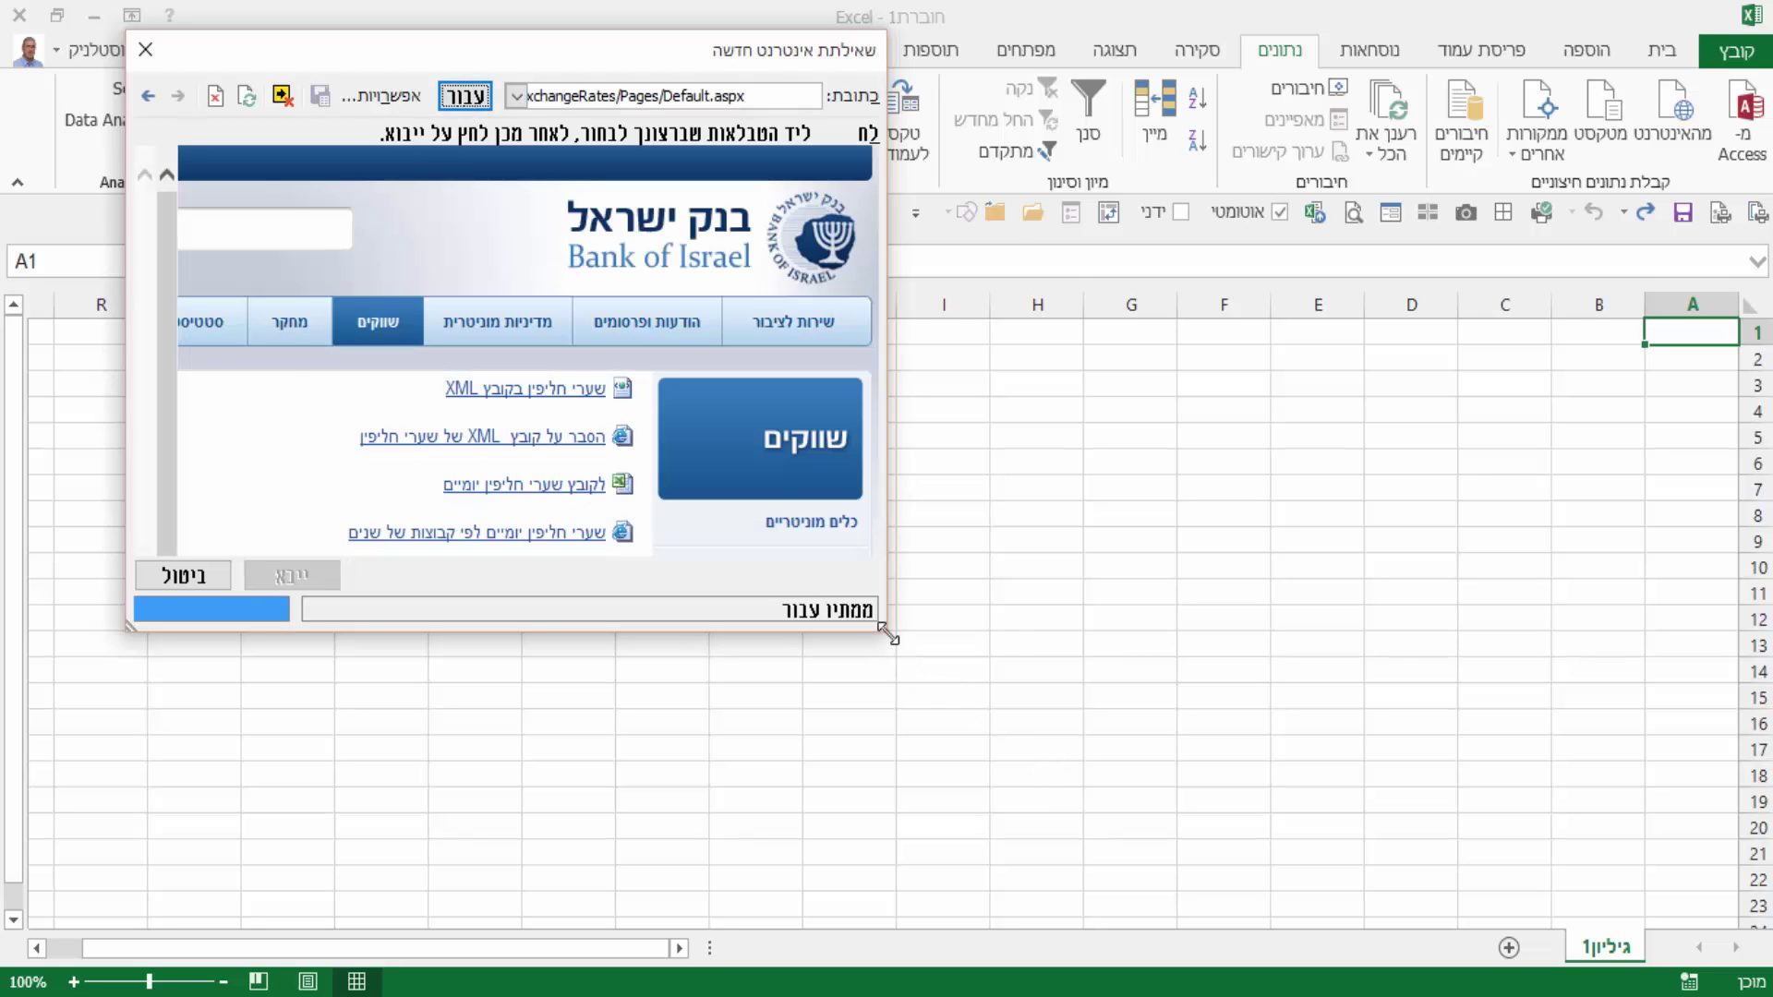
Step: Enlarge the New Web Query window and mark the whole Bank of Israel page for import
drag(888, 635, 1432, 809)
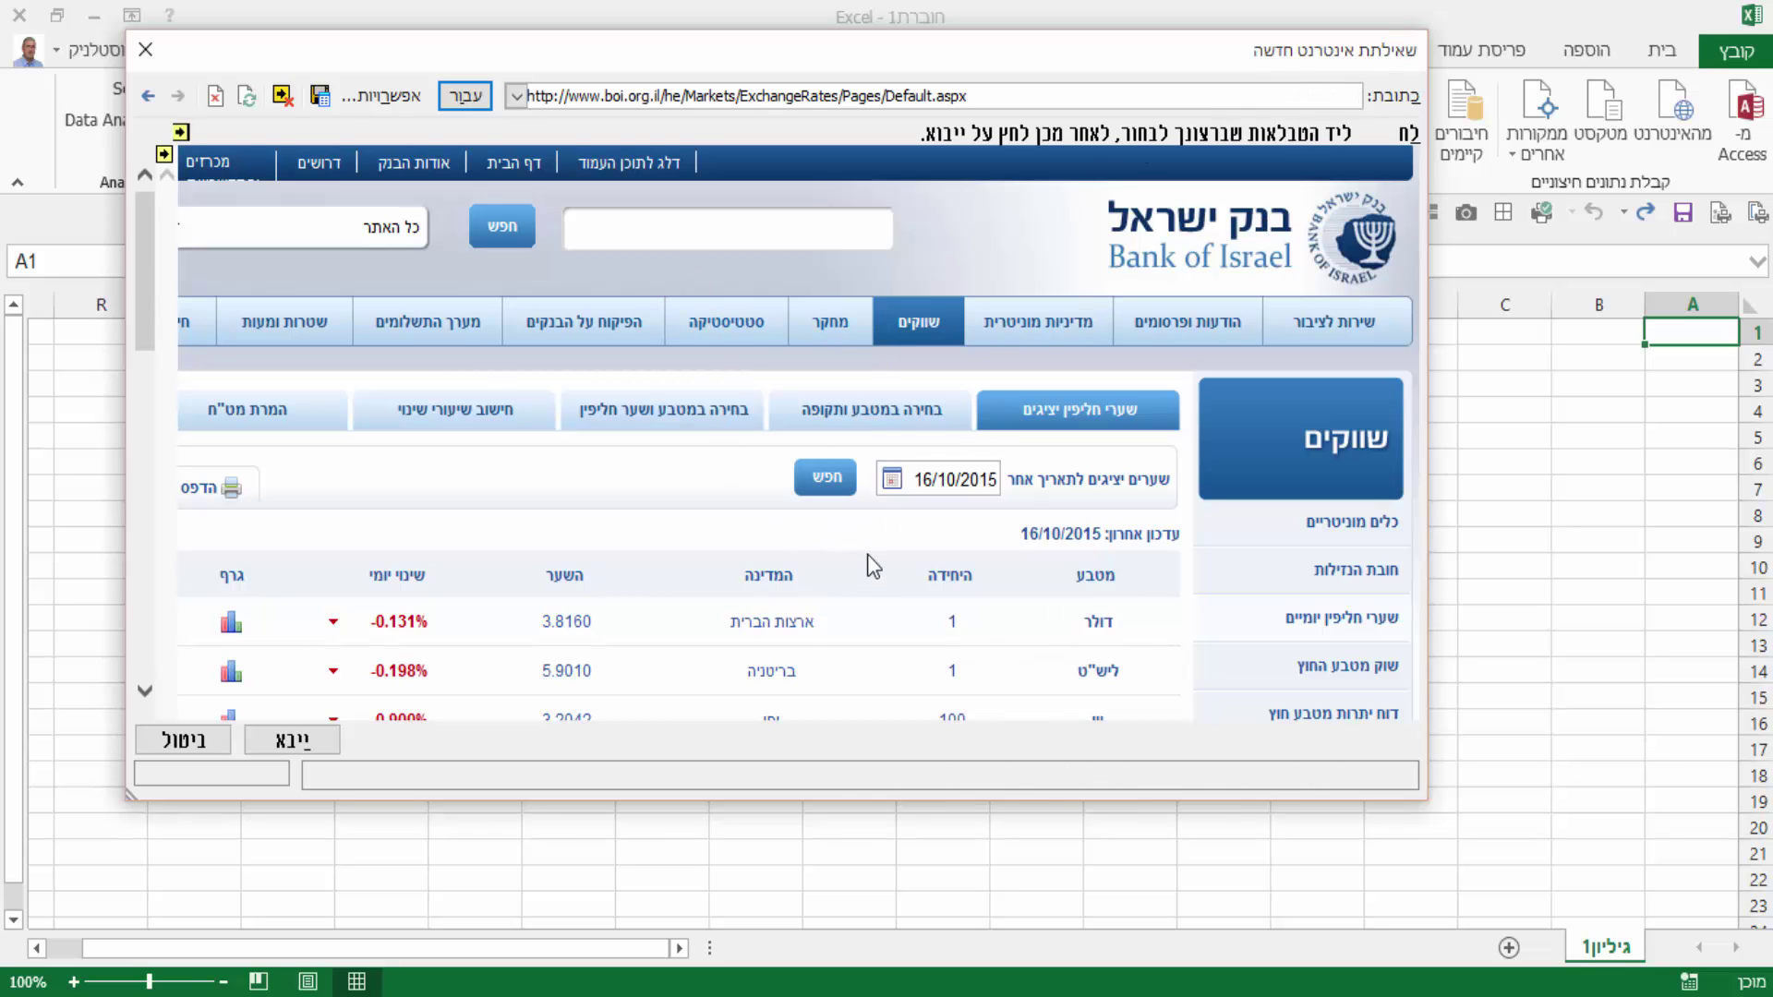
scroll(879, 546, down, 2)
scroll(882, 545, down, 4)
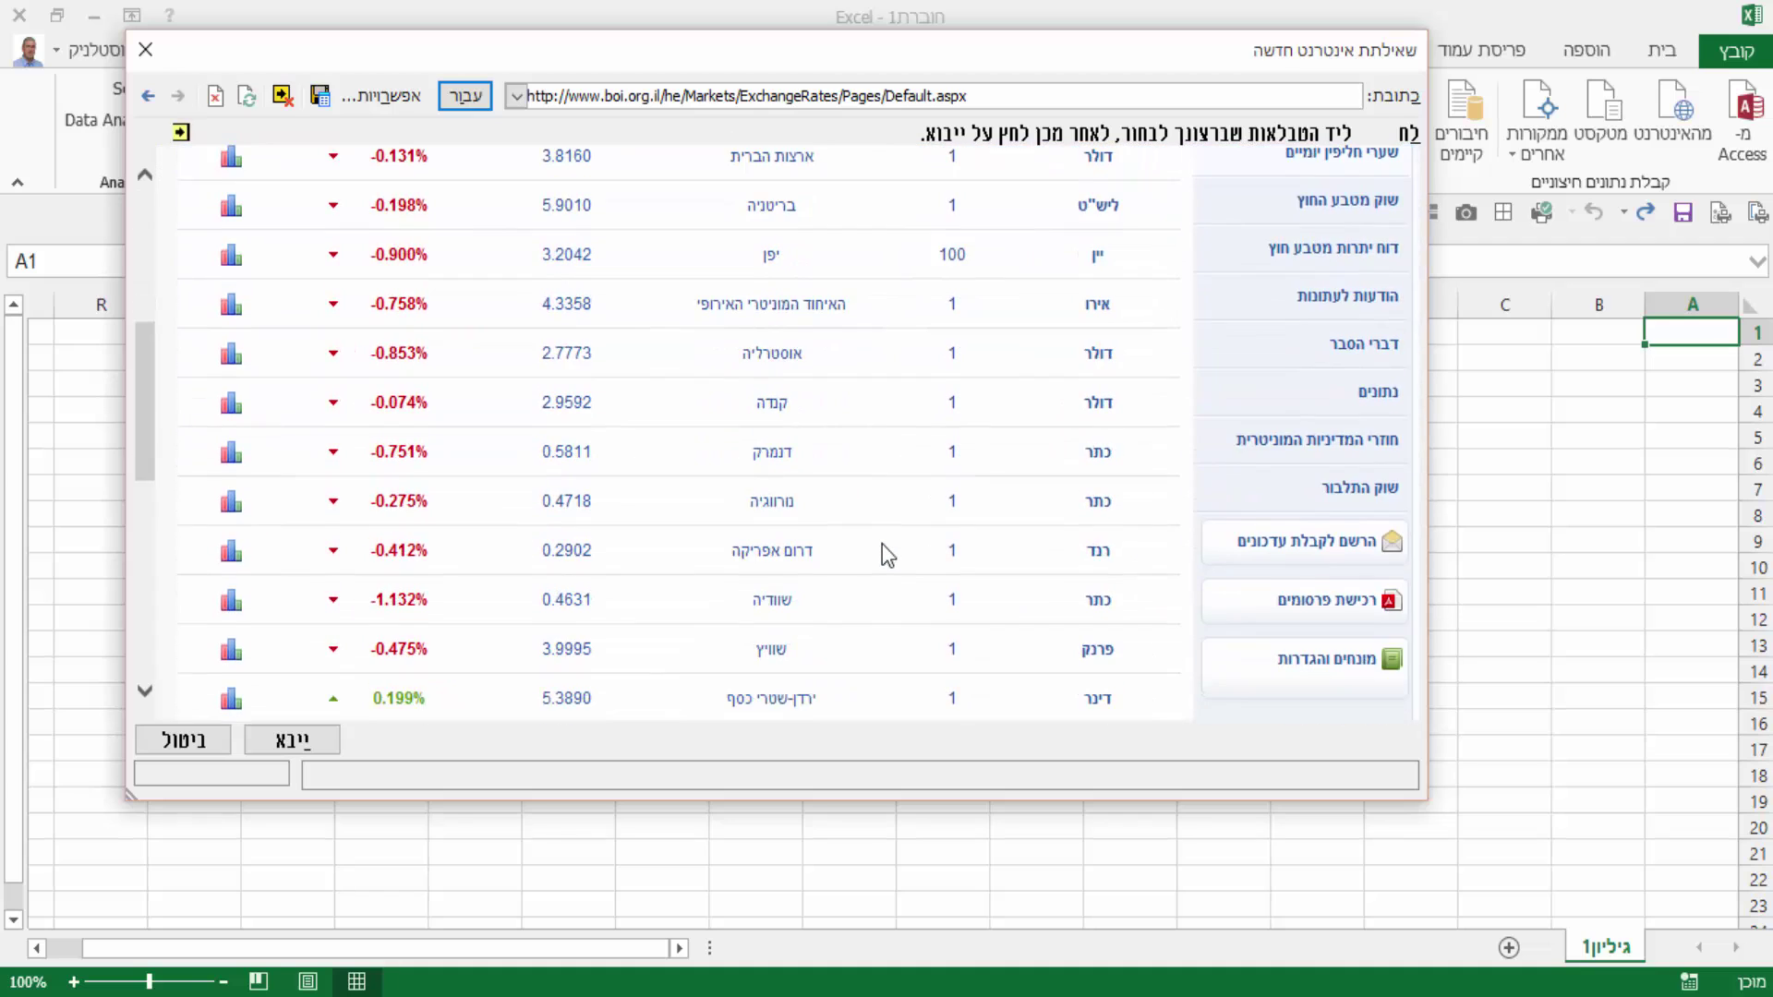
scroll(882, 544, down, 5)
scroll(882, 544, down, 2)
scroll(883, 545, up, 5)
scroll(883, 545, up, 5)
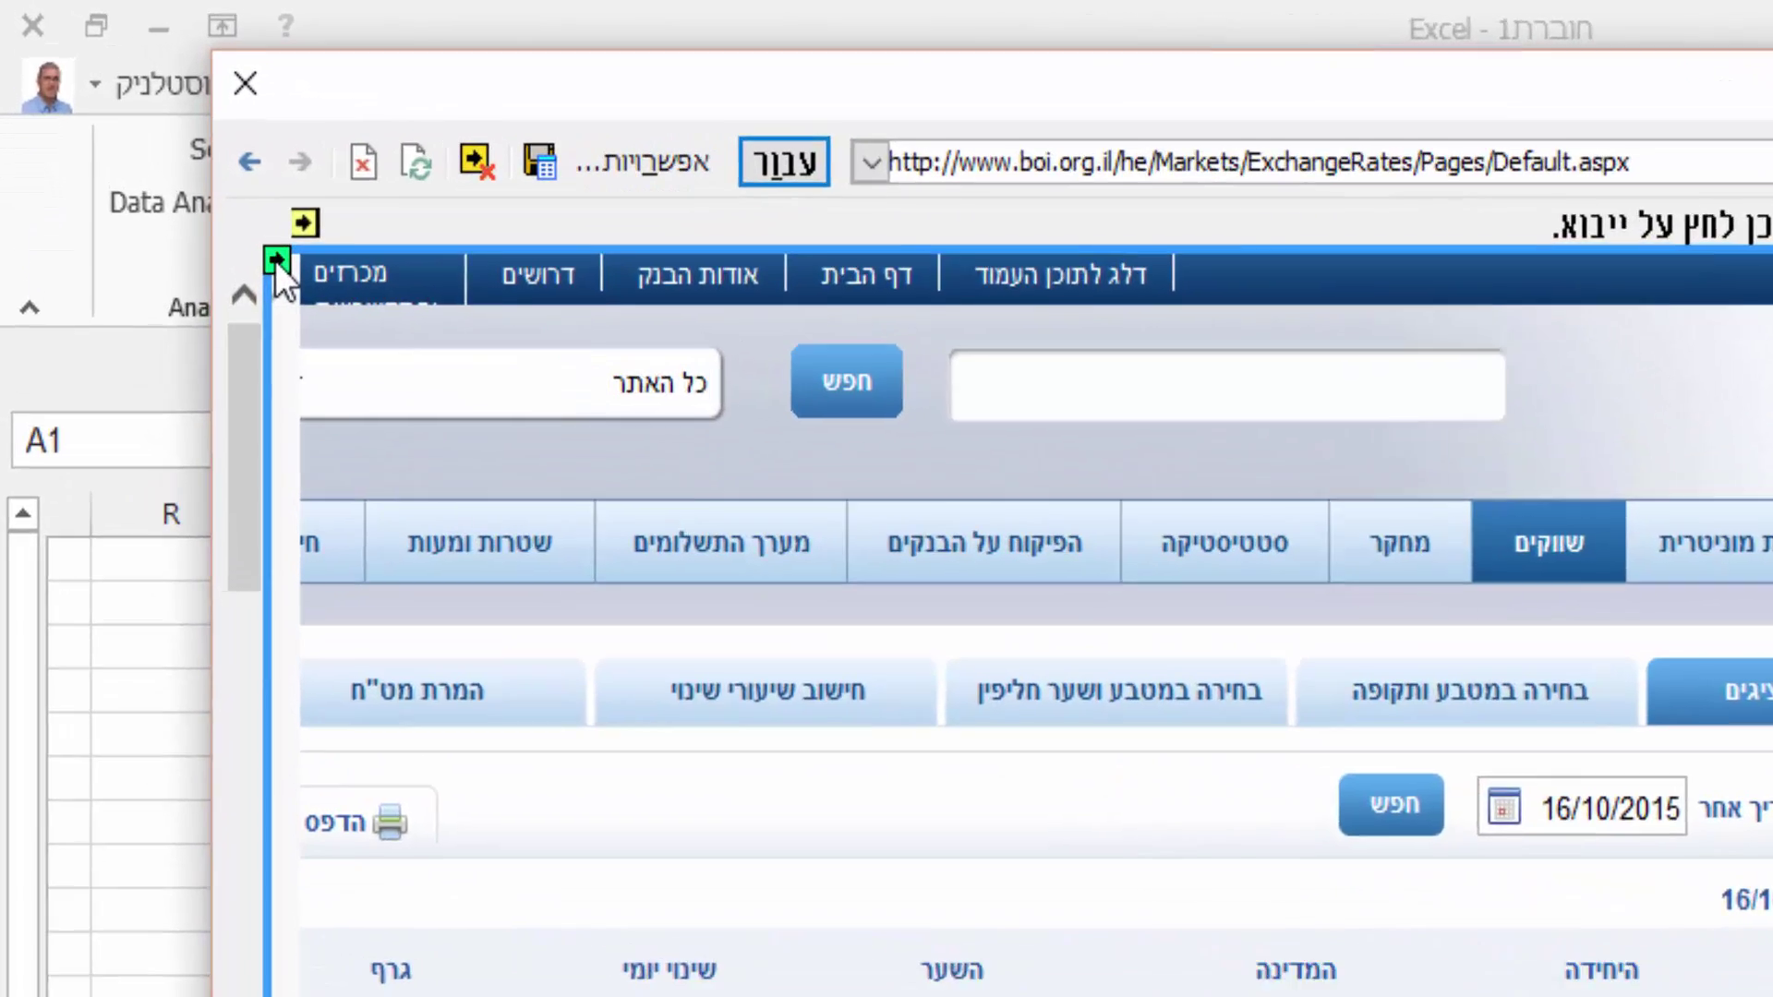
click(275, 261)
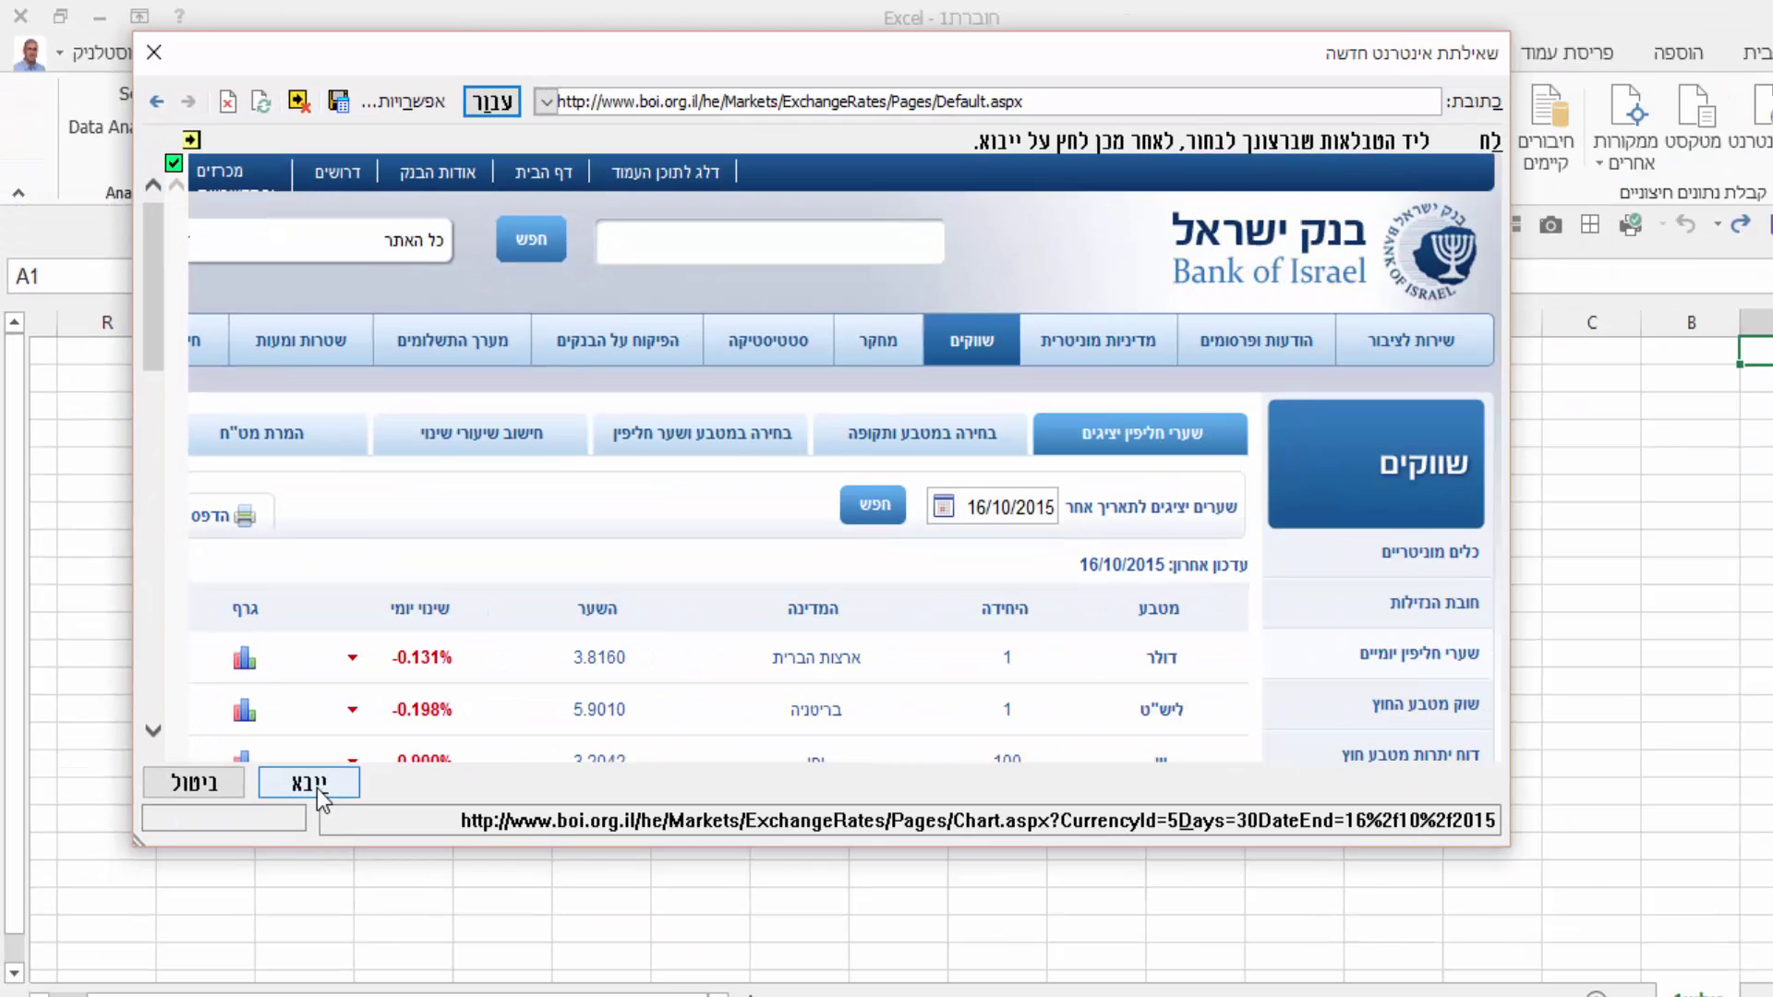
Step: Import the marked page into the existing worksheet at $A$1
click(308, 785)
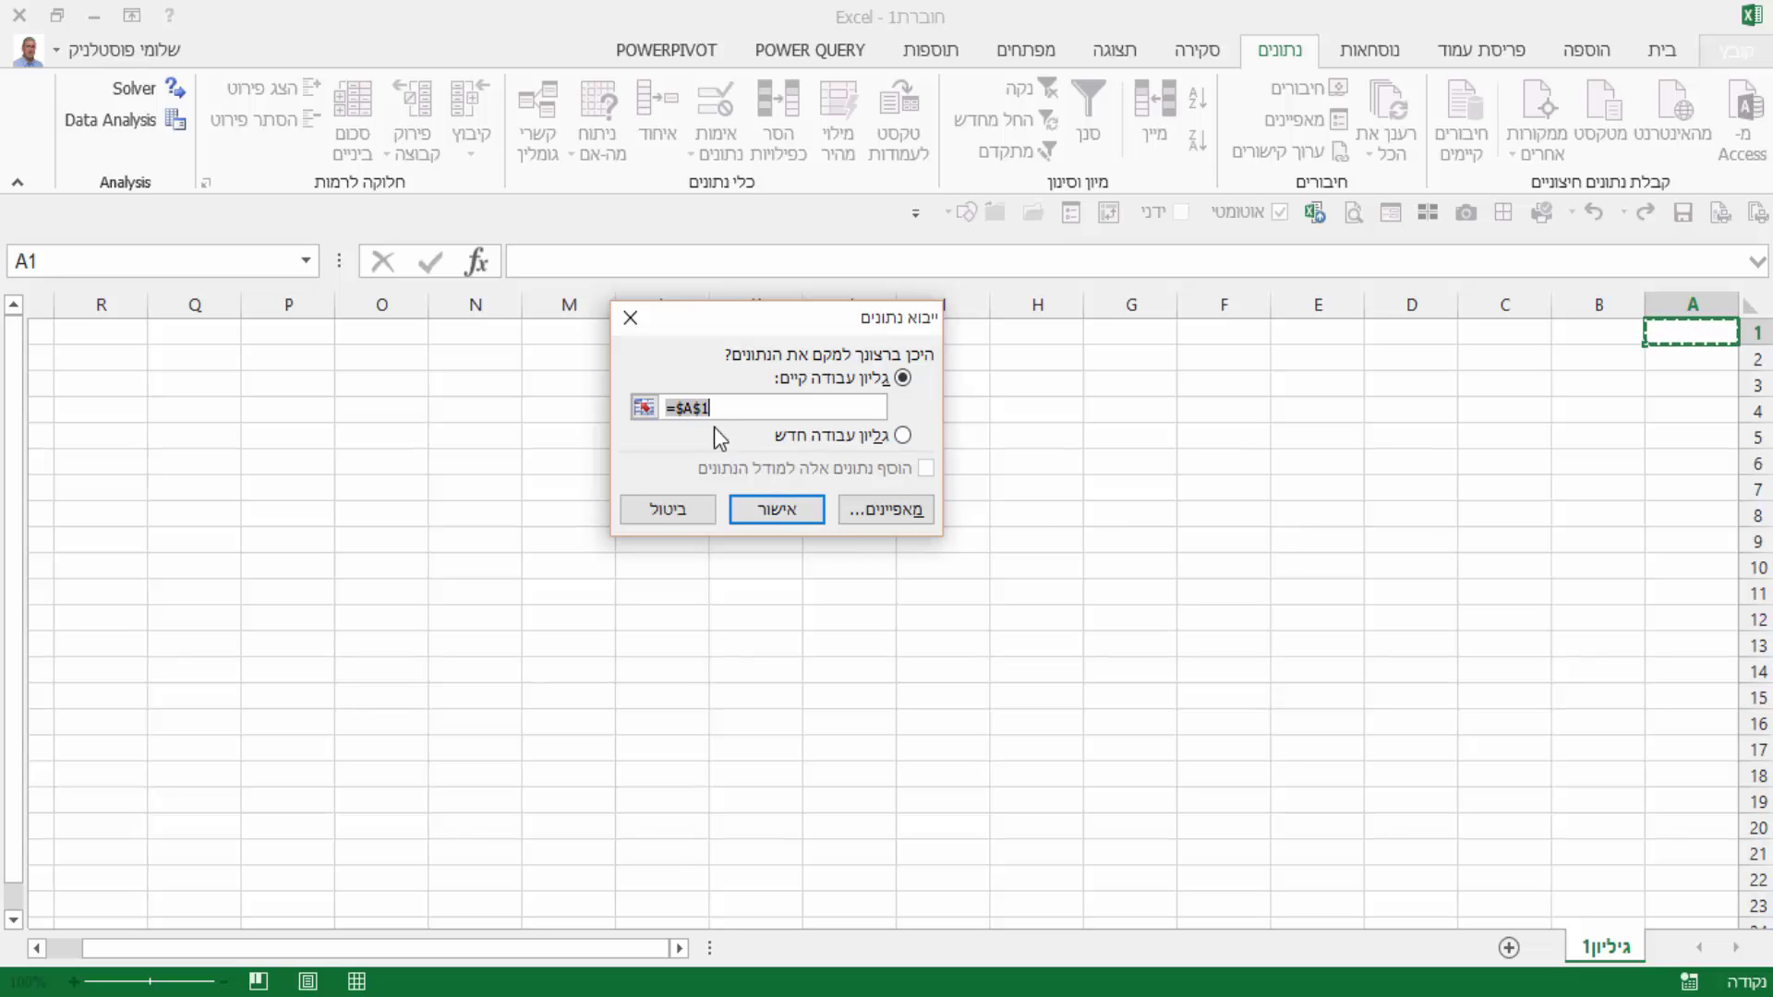
click(780, 513)
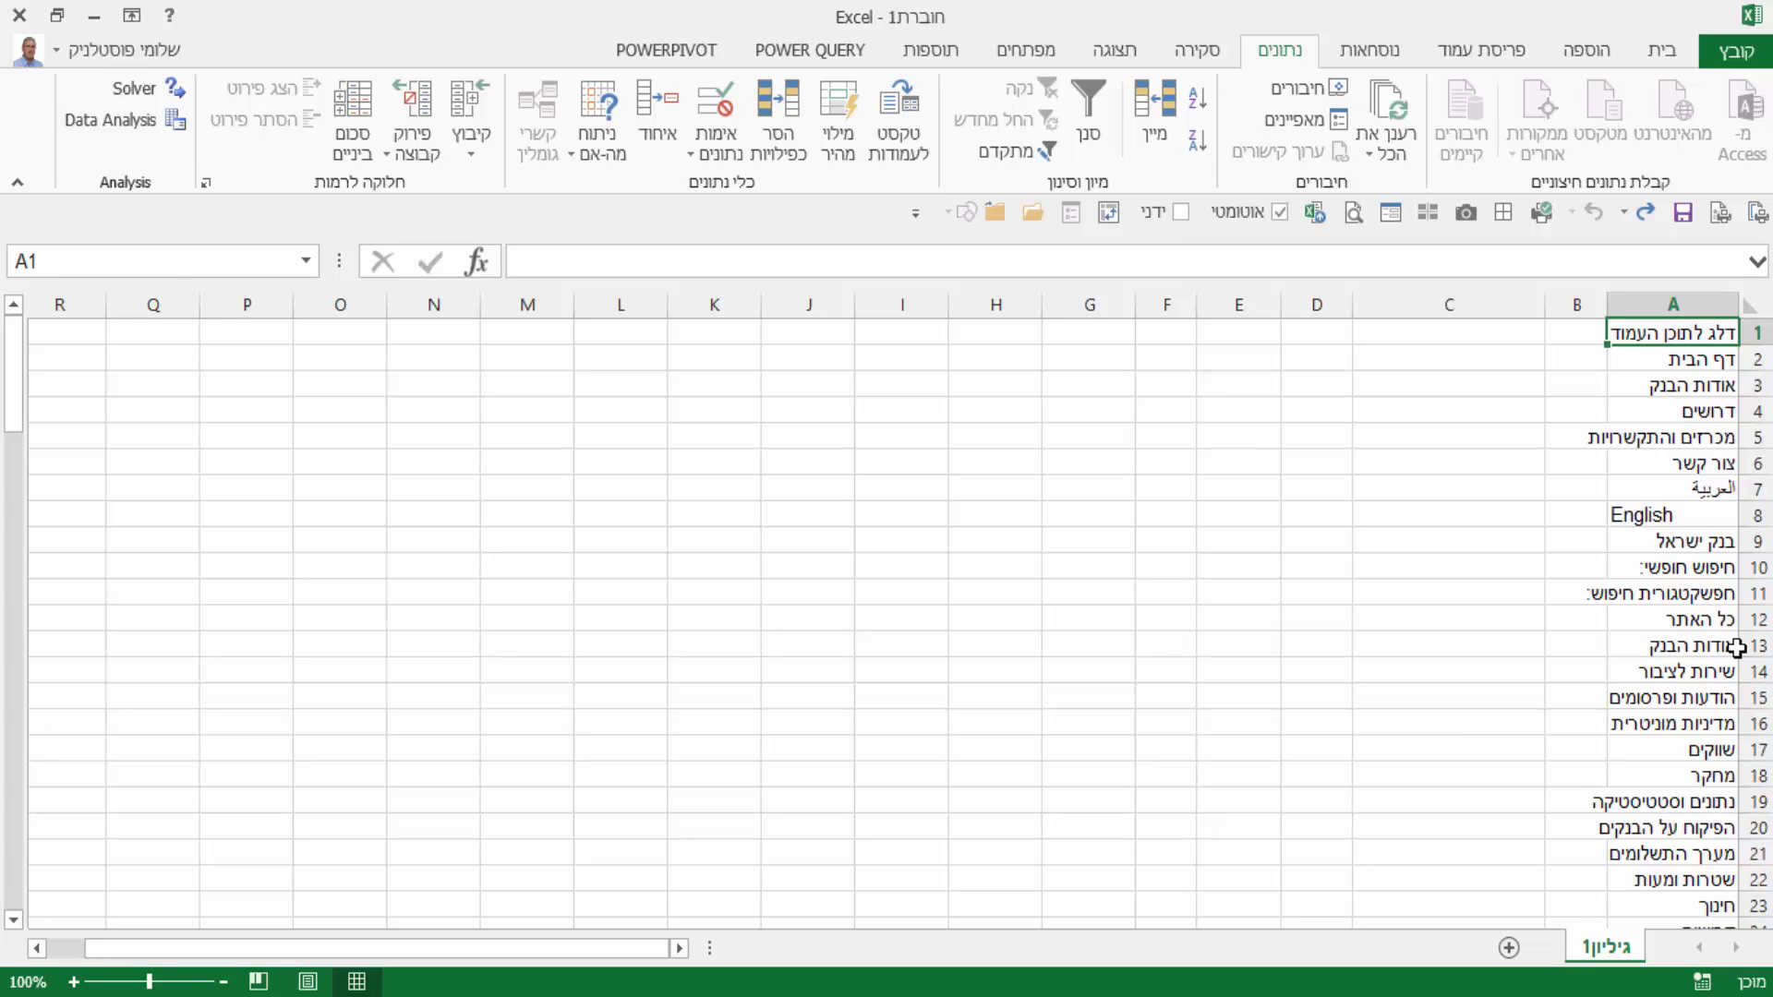
Step: Find and select the exchange-rate table in A54:F68, then open the Refresh All dropdown
scroll(1665, 584, down, 2)
scroll(1708, 610, down, 3)
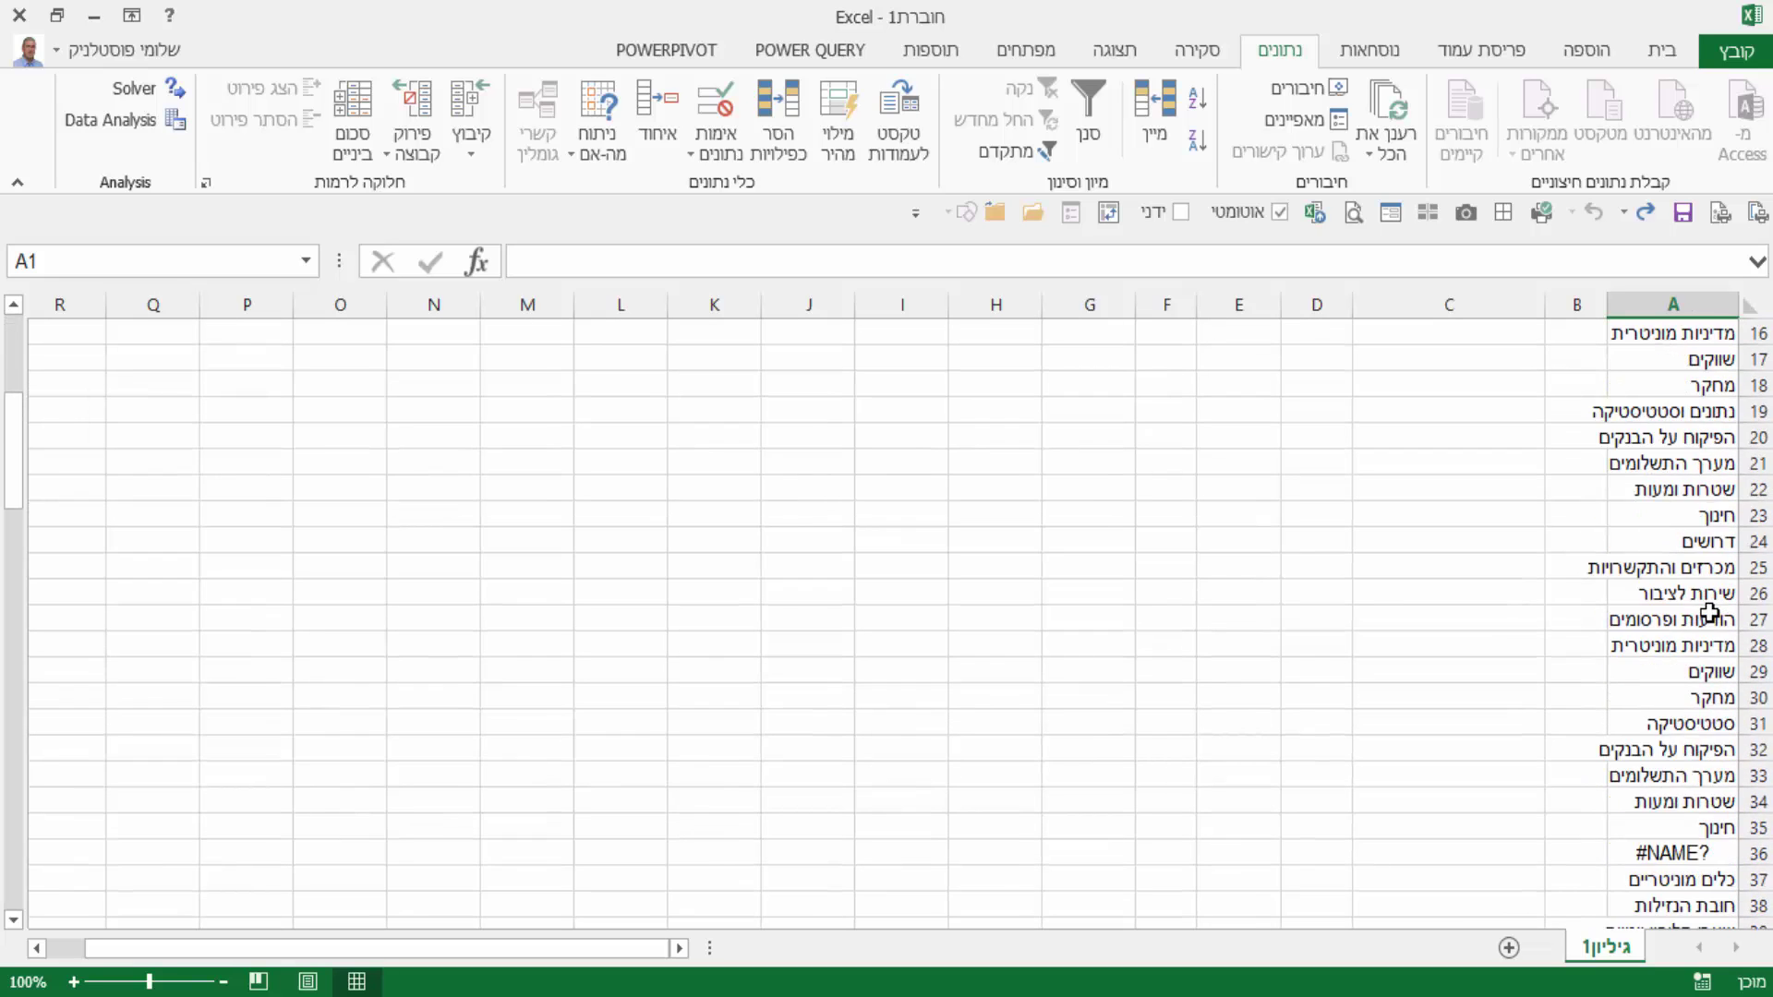
scroll(1708, 609, down, 5)
scroll(1709, 613, down, 3)
scroll(1709, 613, down, 4)
scroll(1709, 612, up, 6)
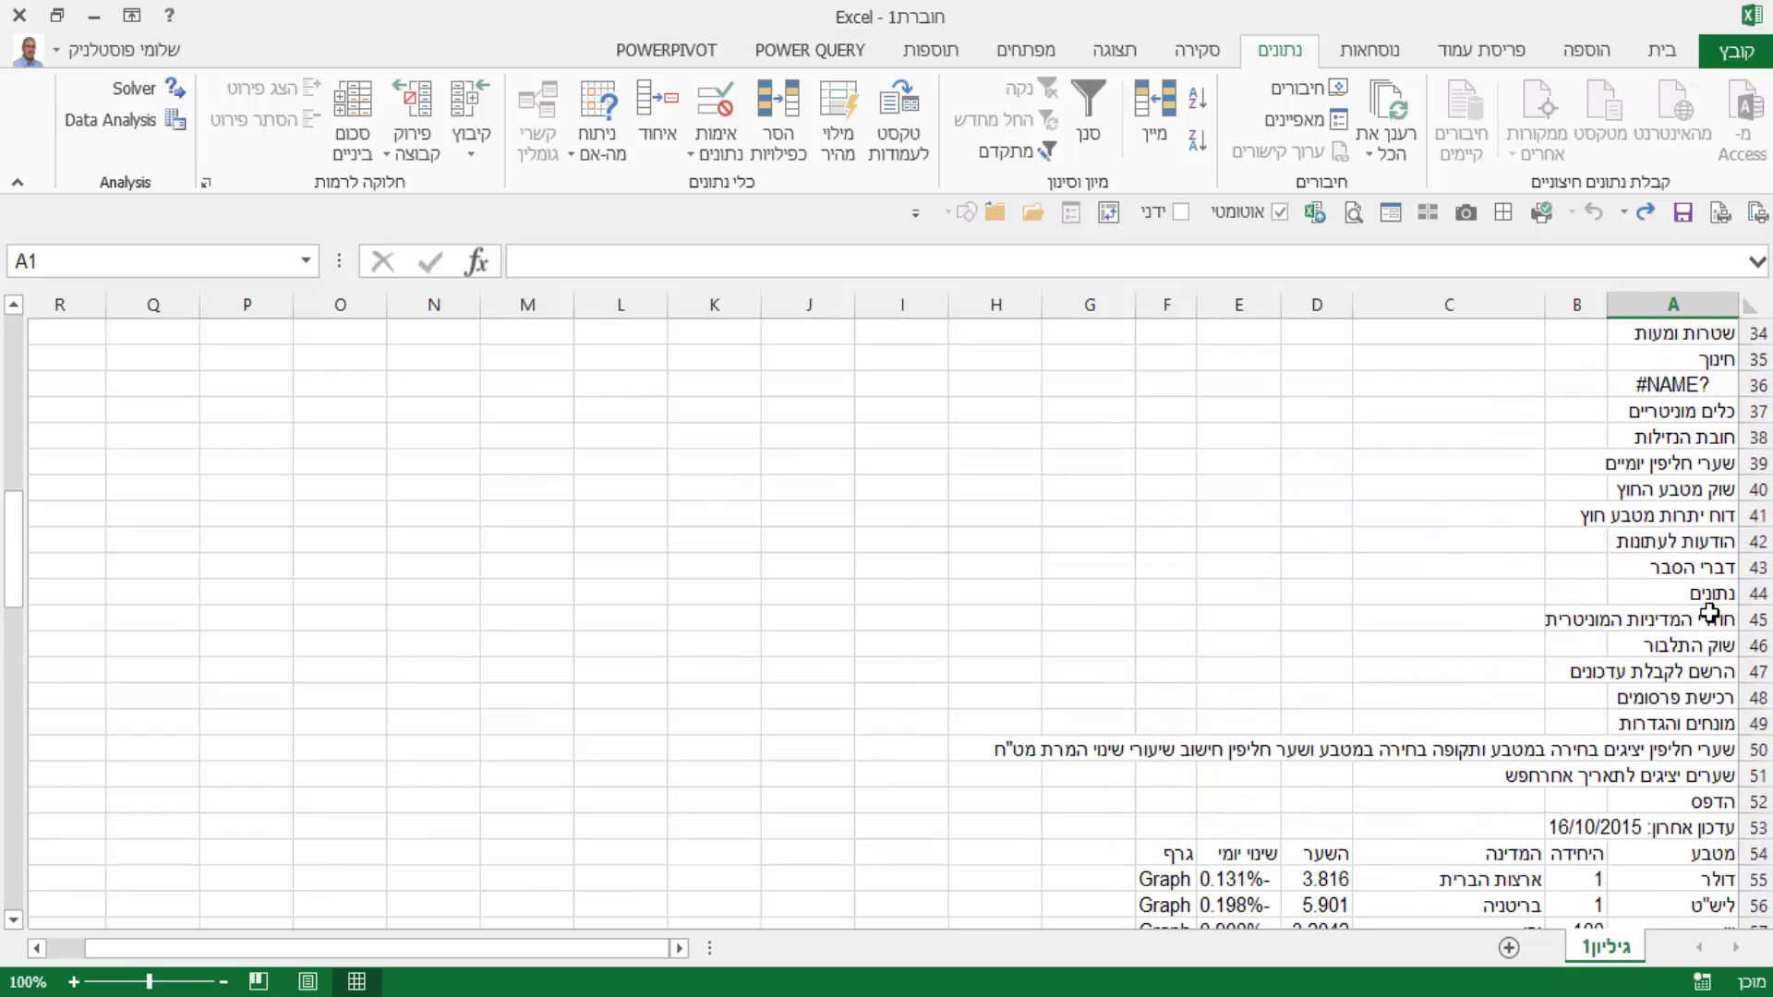
scroll(1709, 613, up, 4)
scroll(1709, 613, down, 5)
scroll(1709, 612, down, 1)
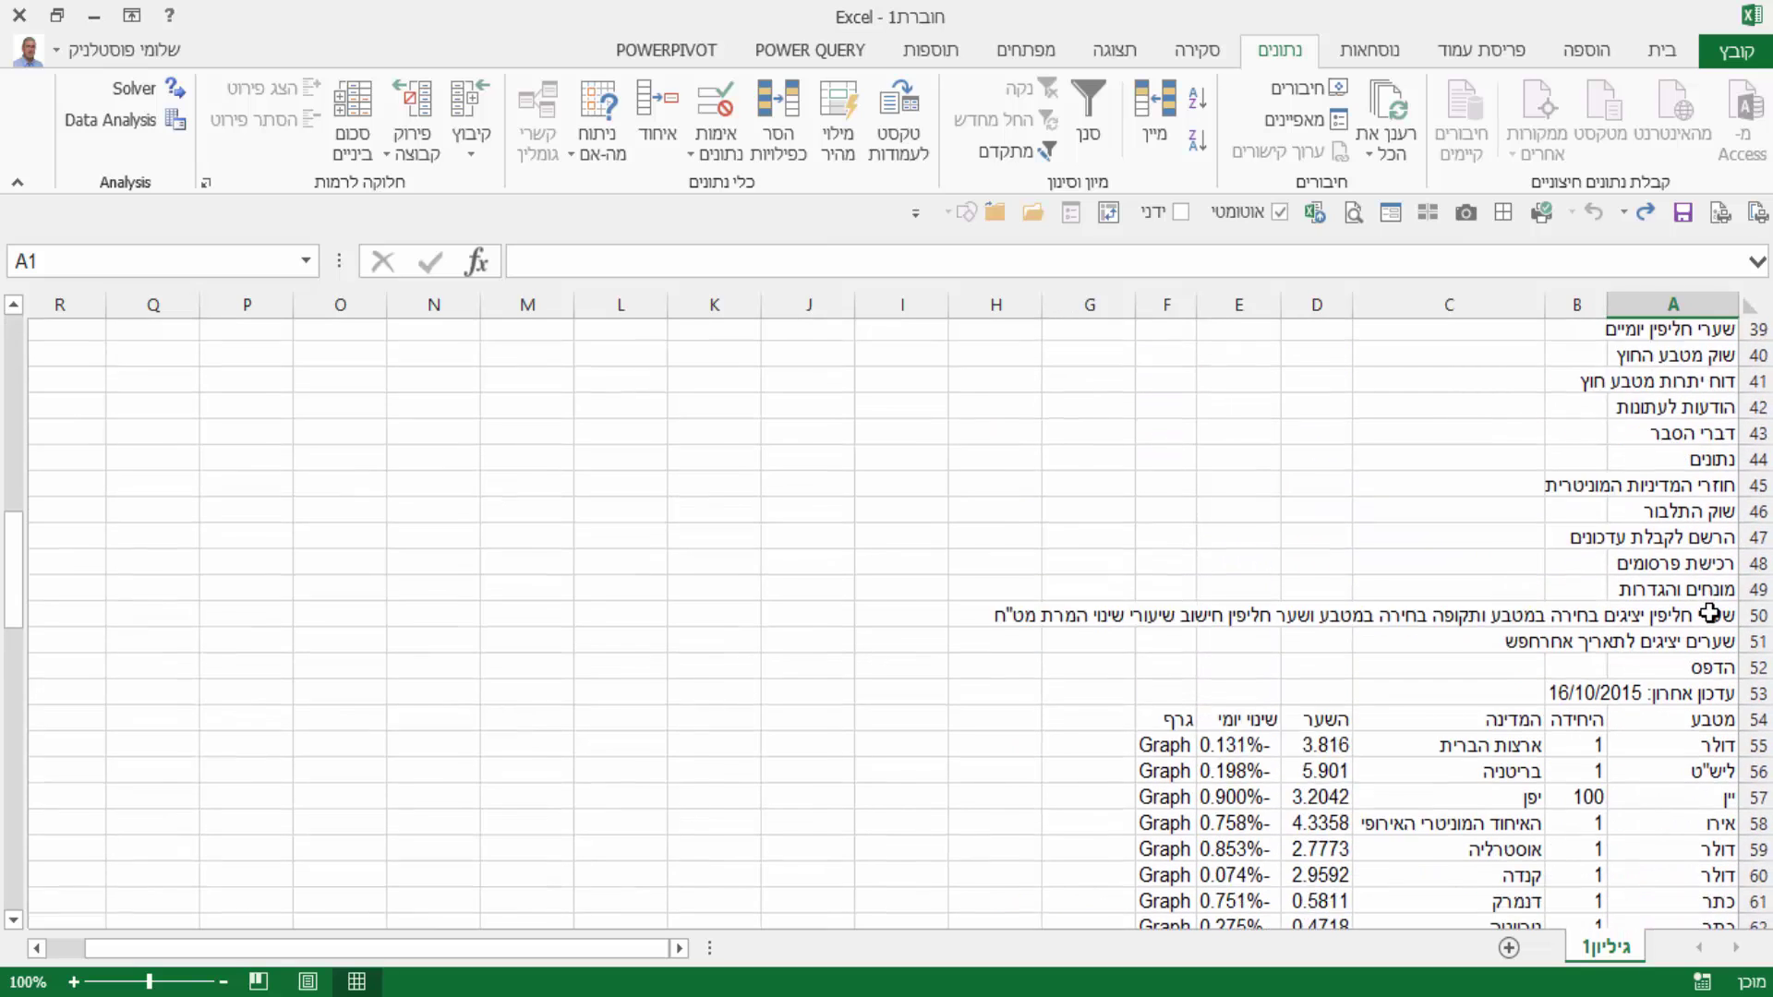
scroll(1709, 612, down, 2)
scroll(1709, 613, down, 1)
scroll(1709, 612, down, 1)
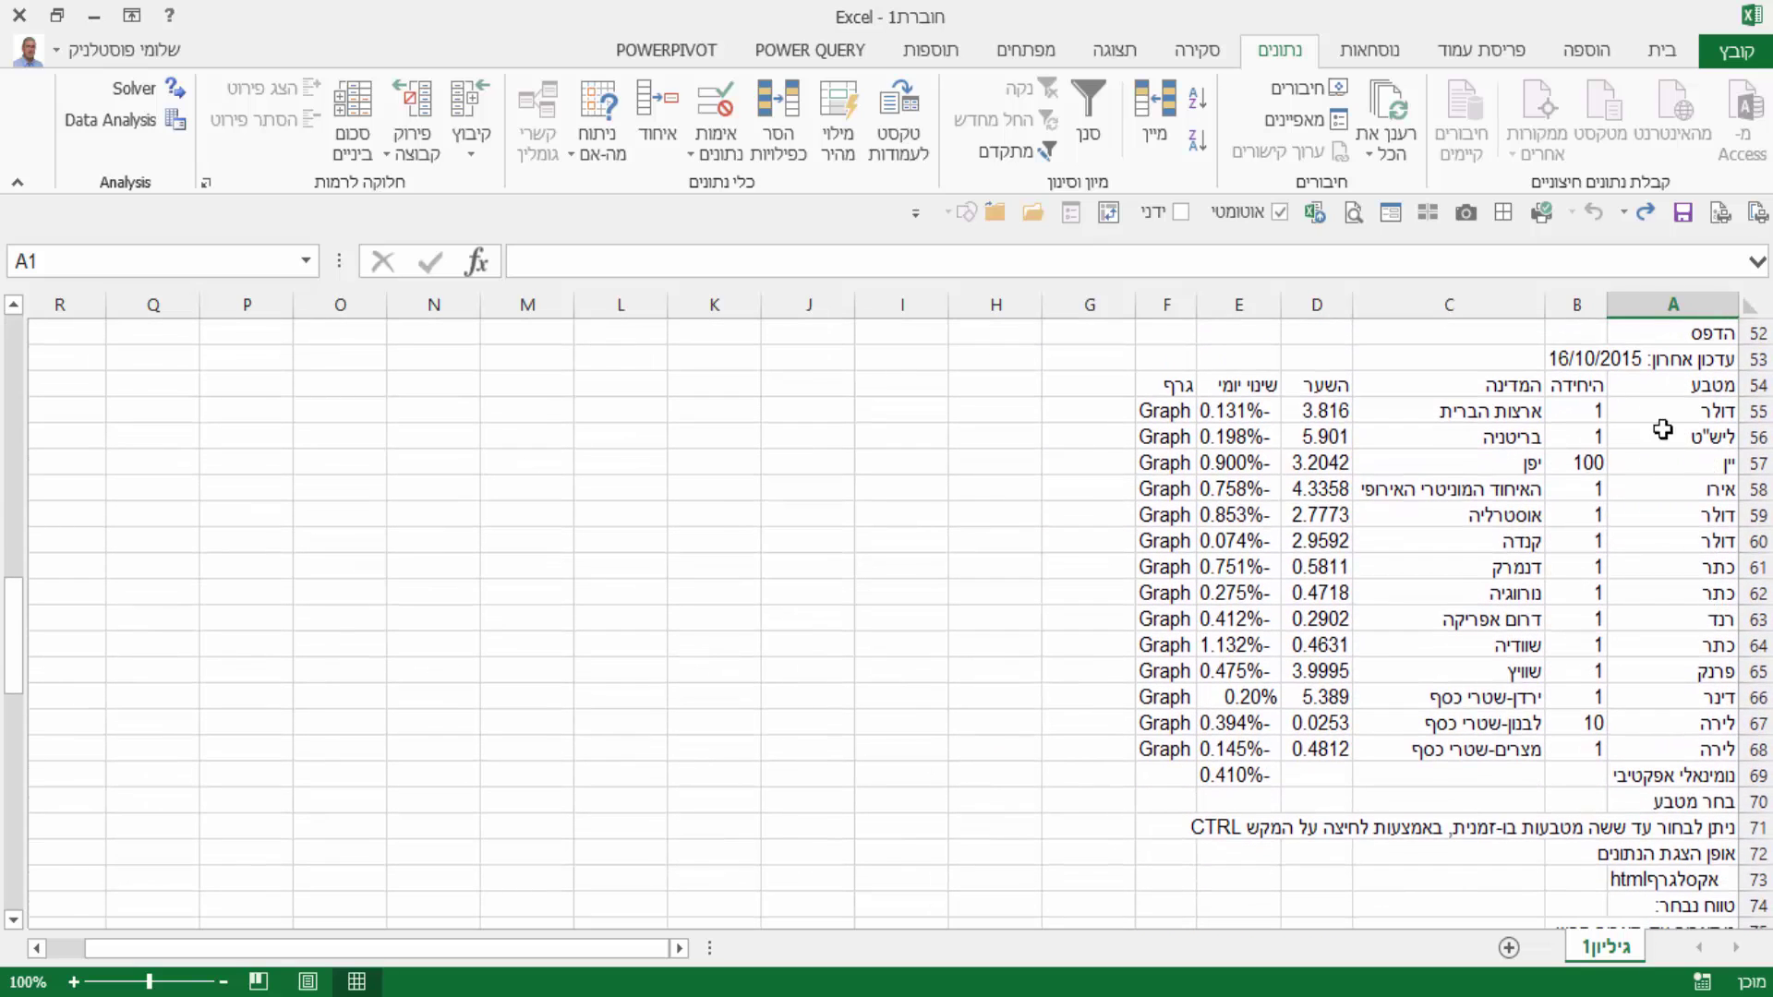
drag(1686, 385, 1165, 749)
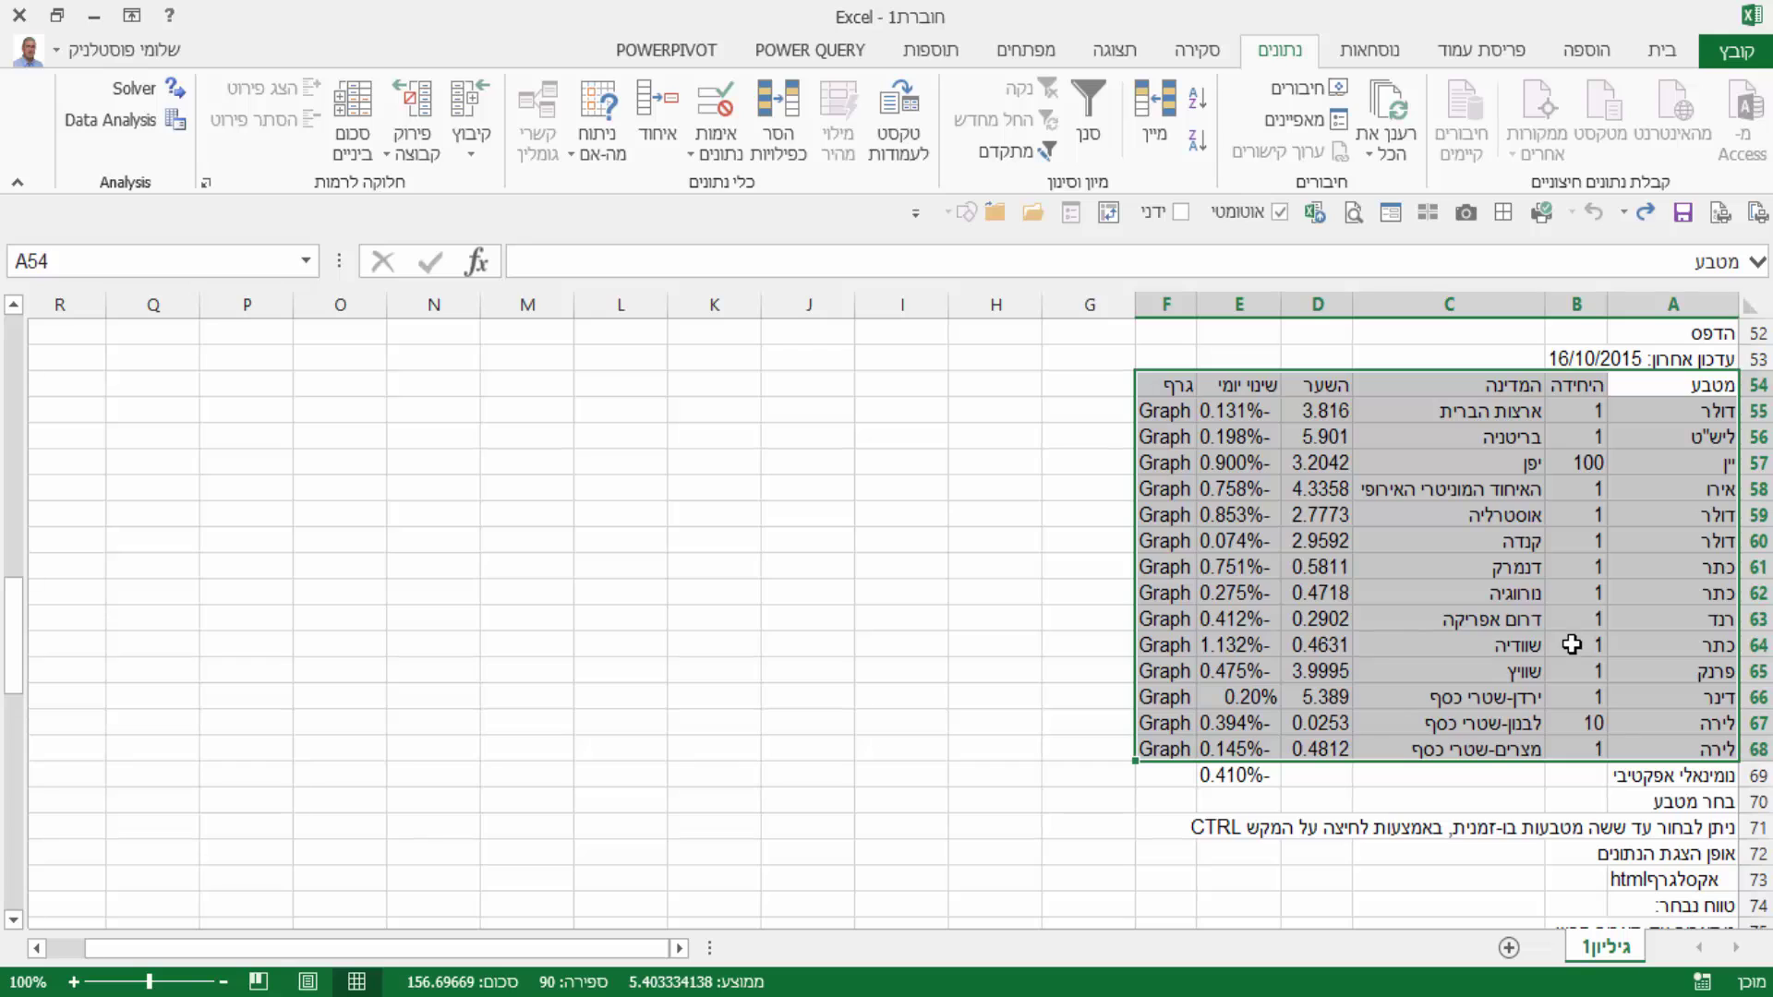
click(1539, 496)
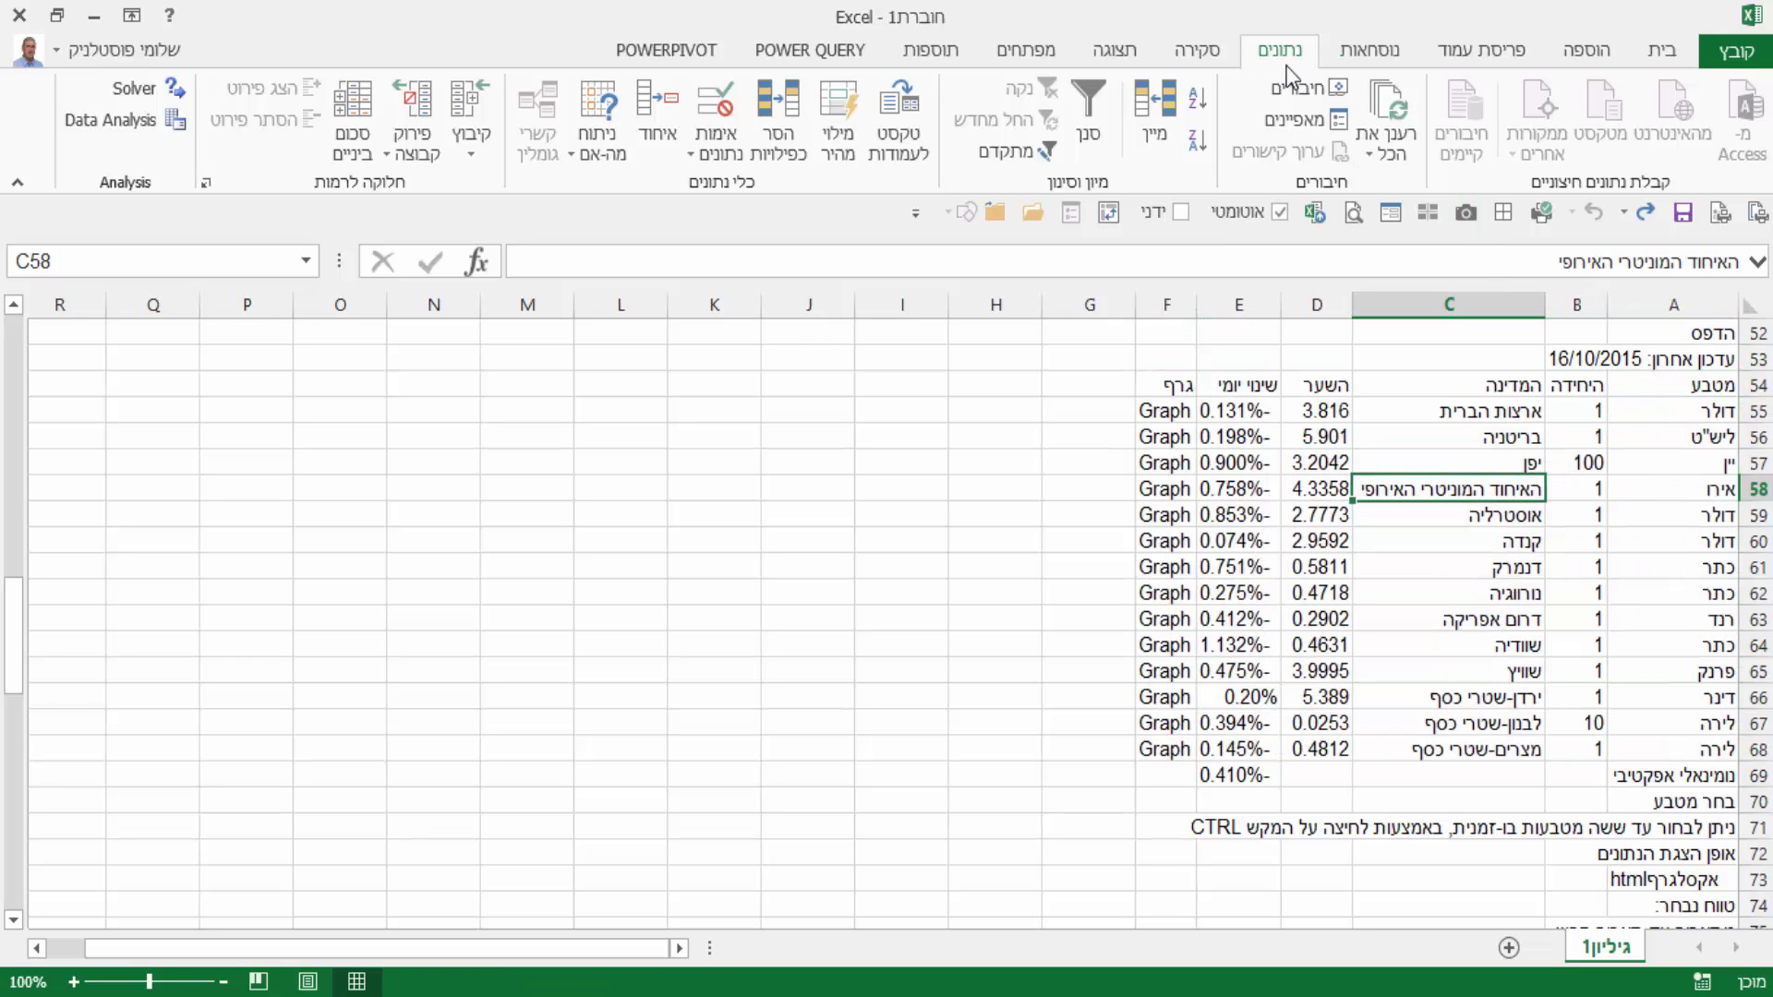
click(1371, 157)
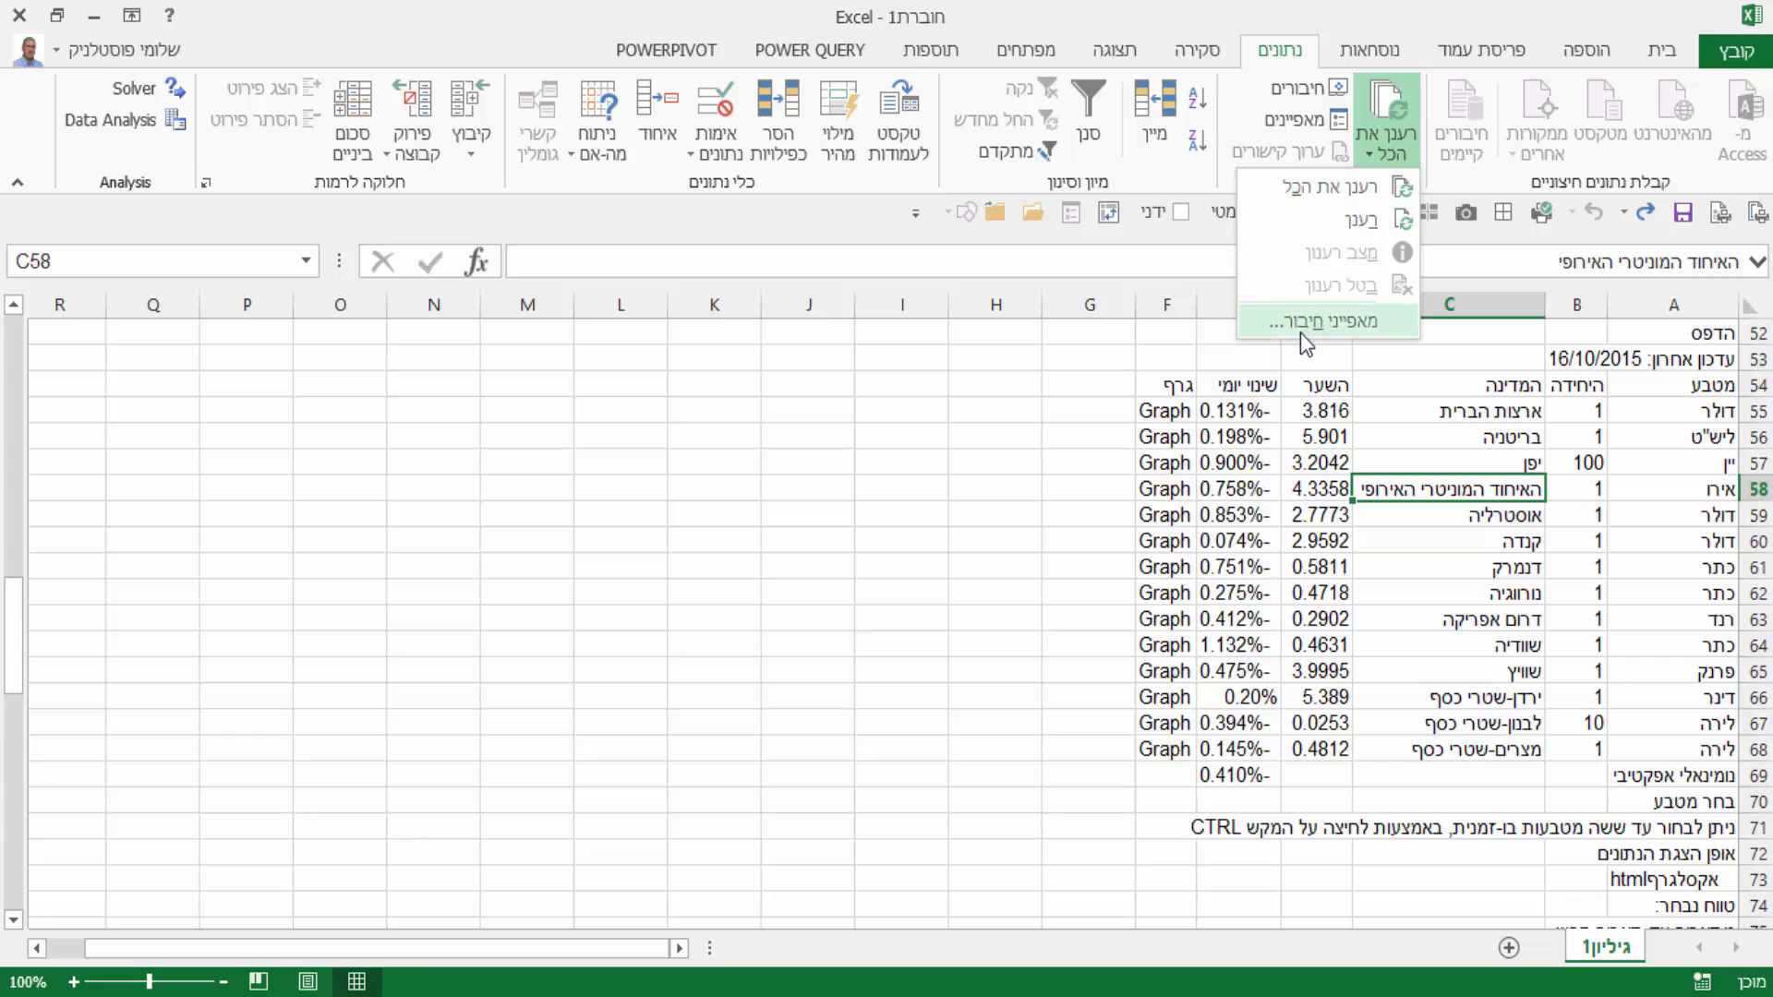
Step: In Connection Properties, enable refresh every 60 minutes and refresh on file open
click(1346, 321)
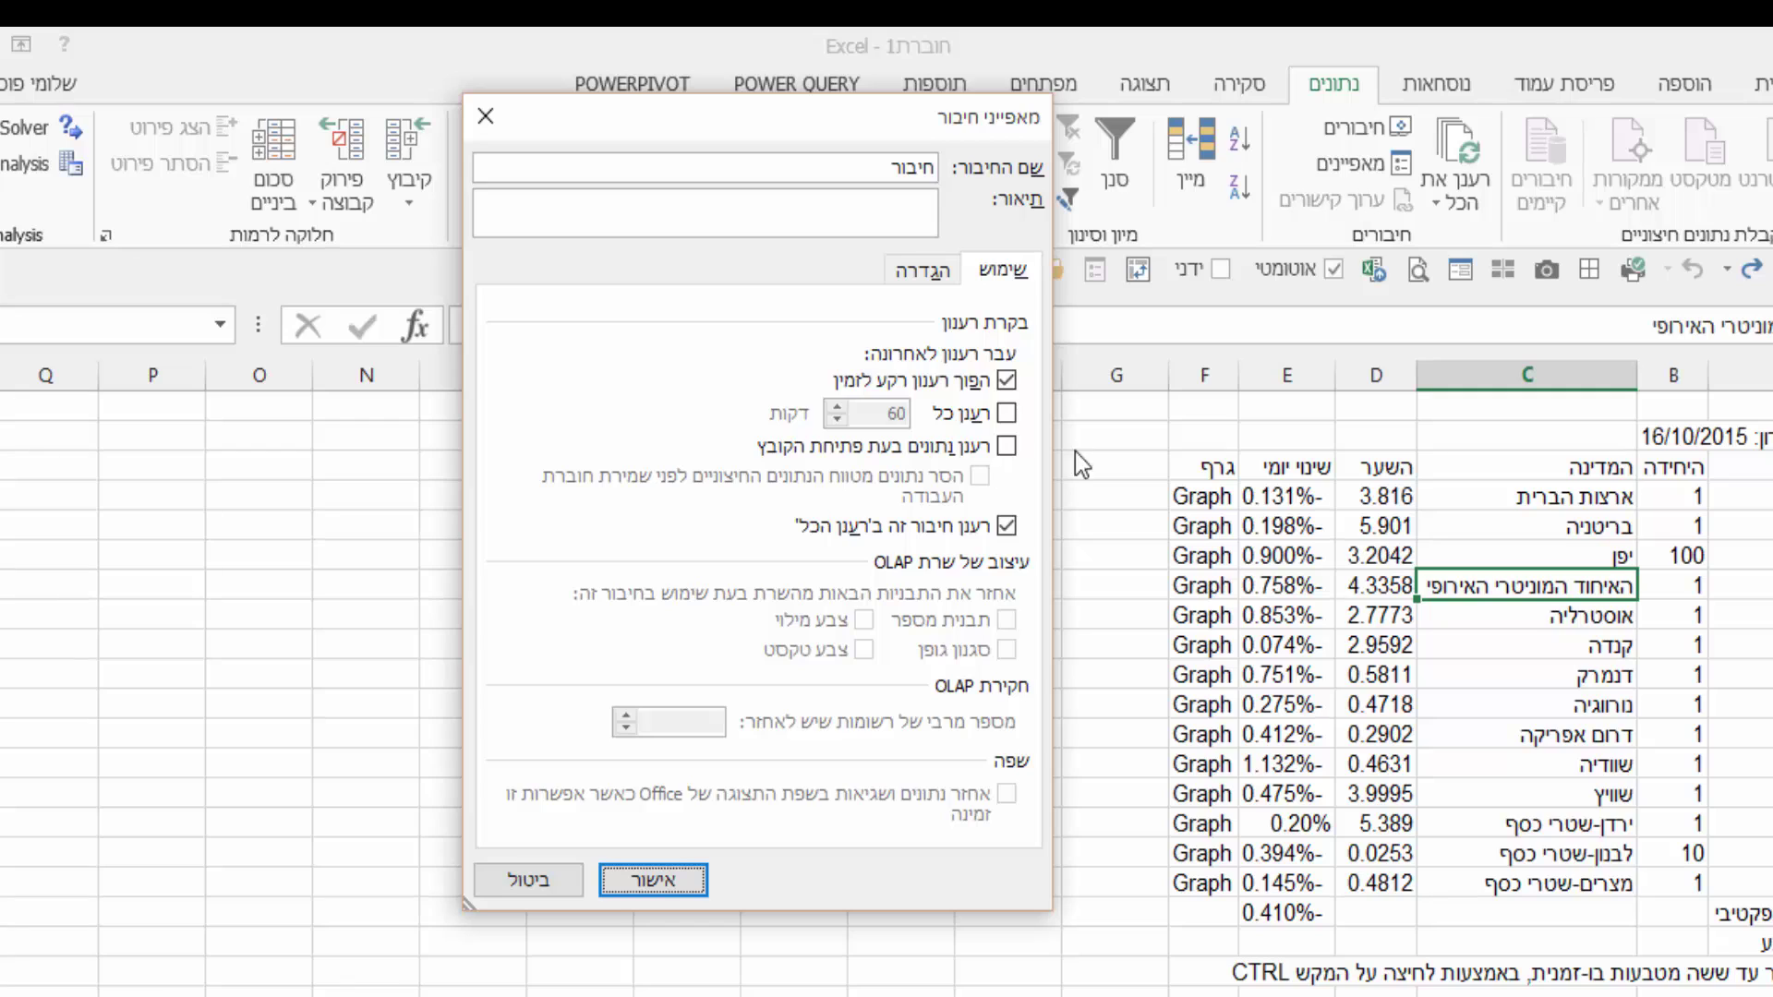
click(1007, 413)
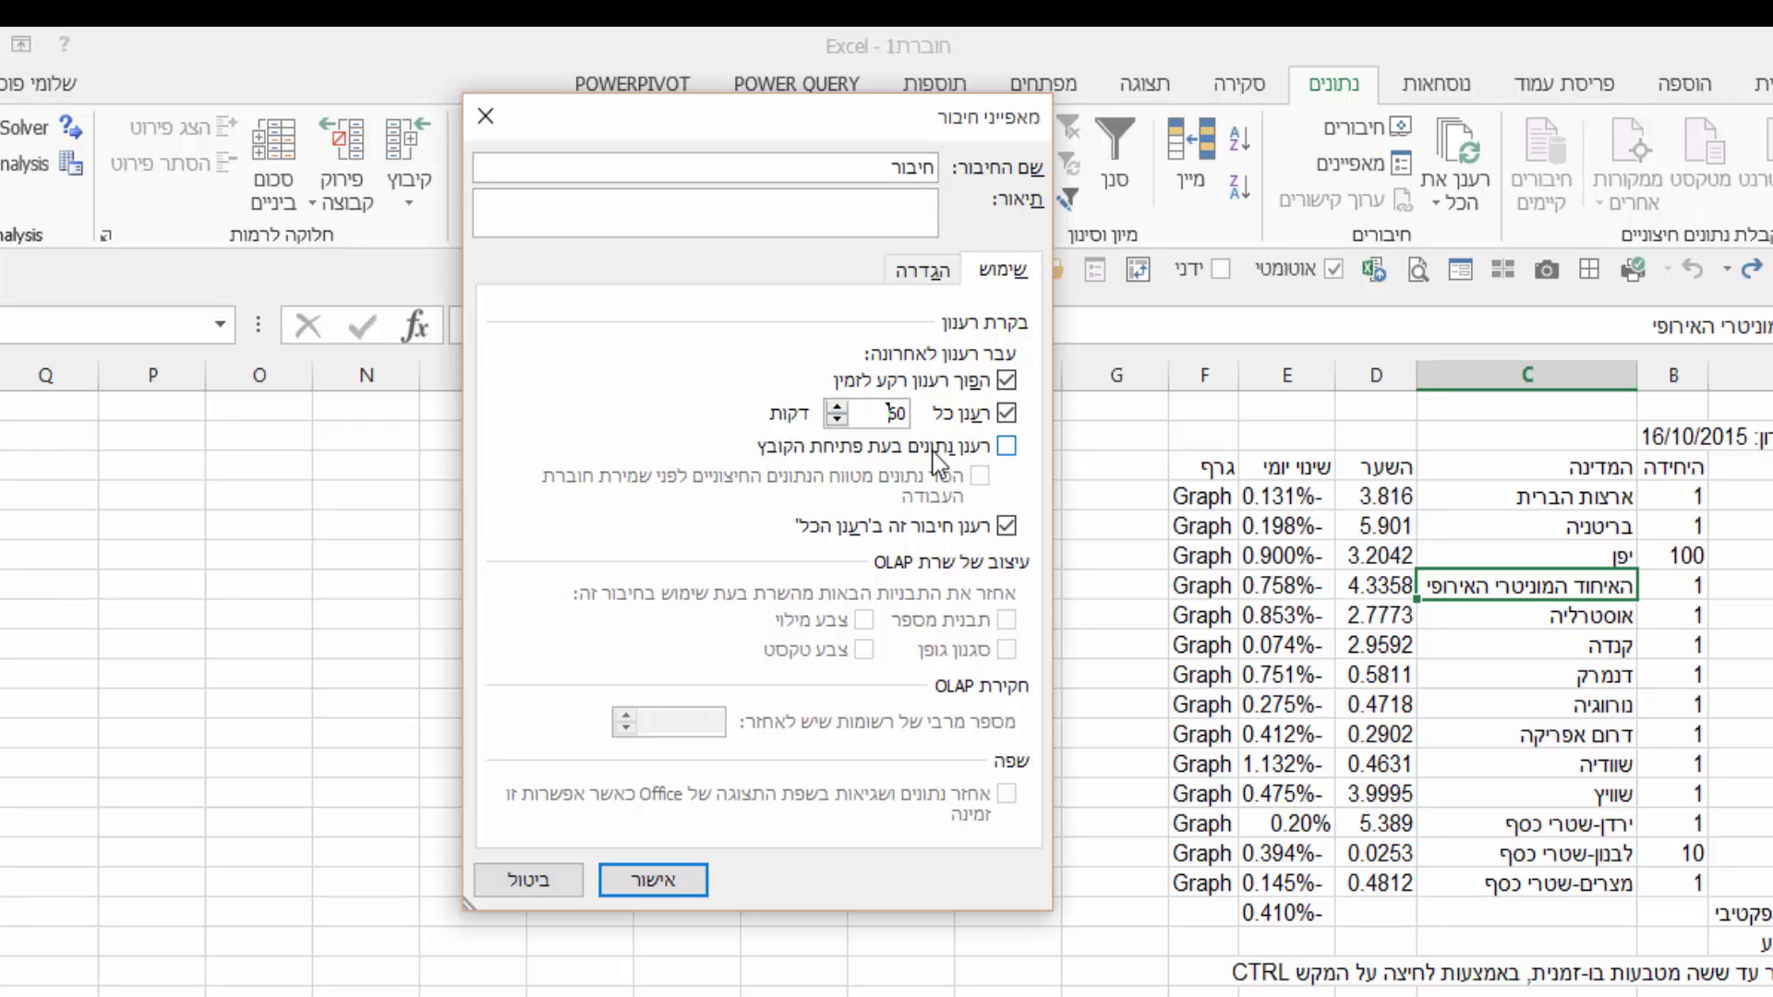
click(1004, 454)
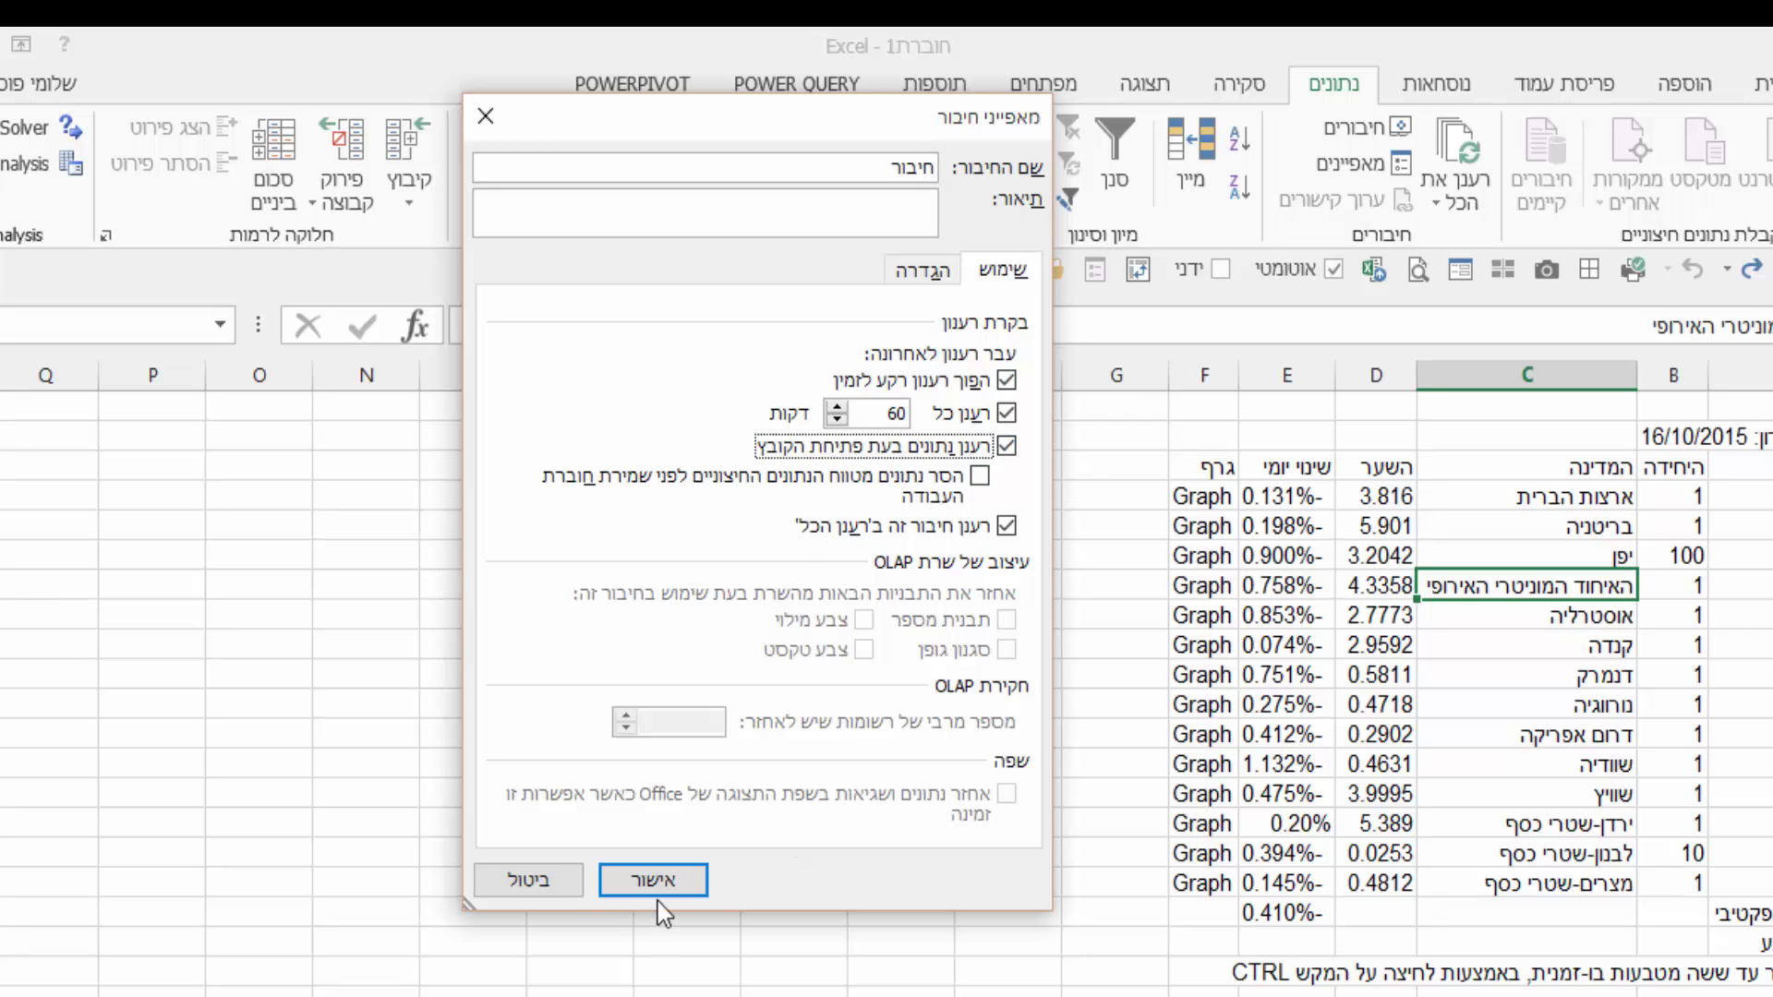
click(558, 883)
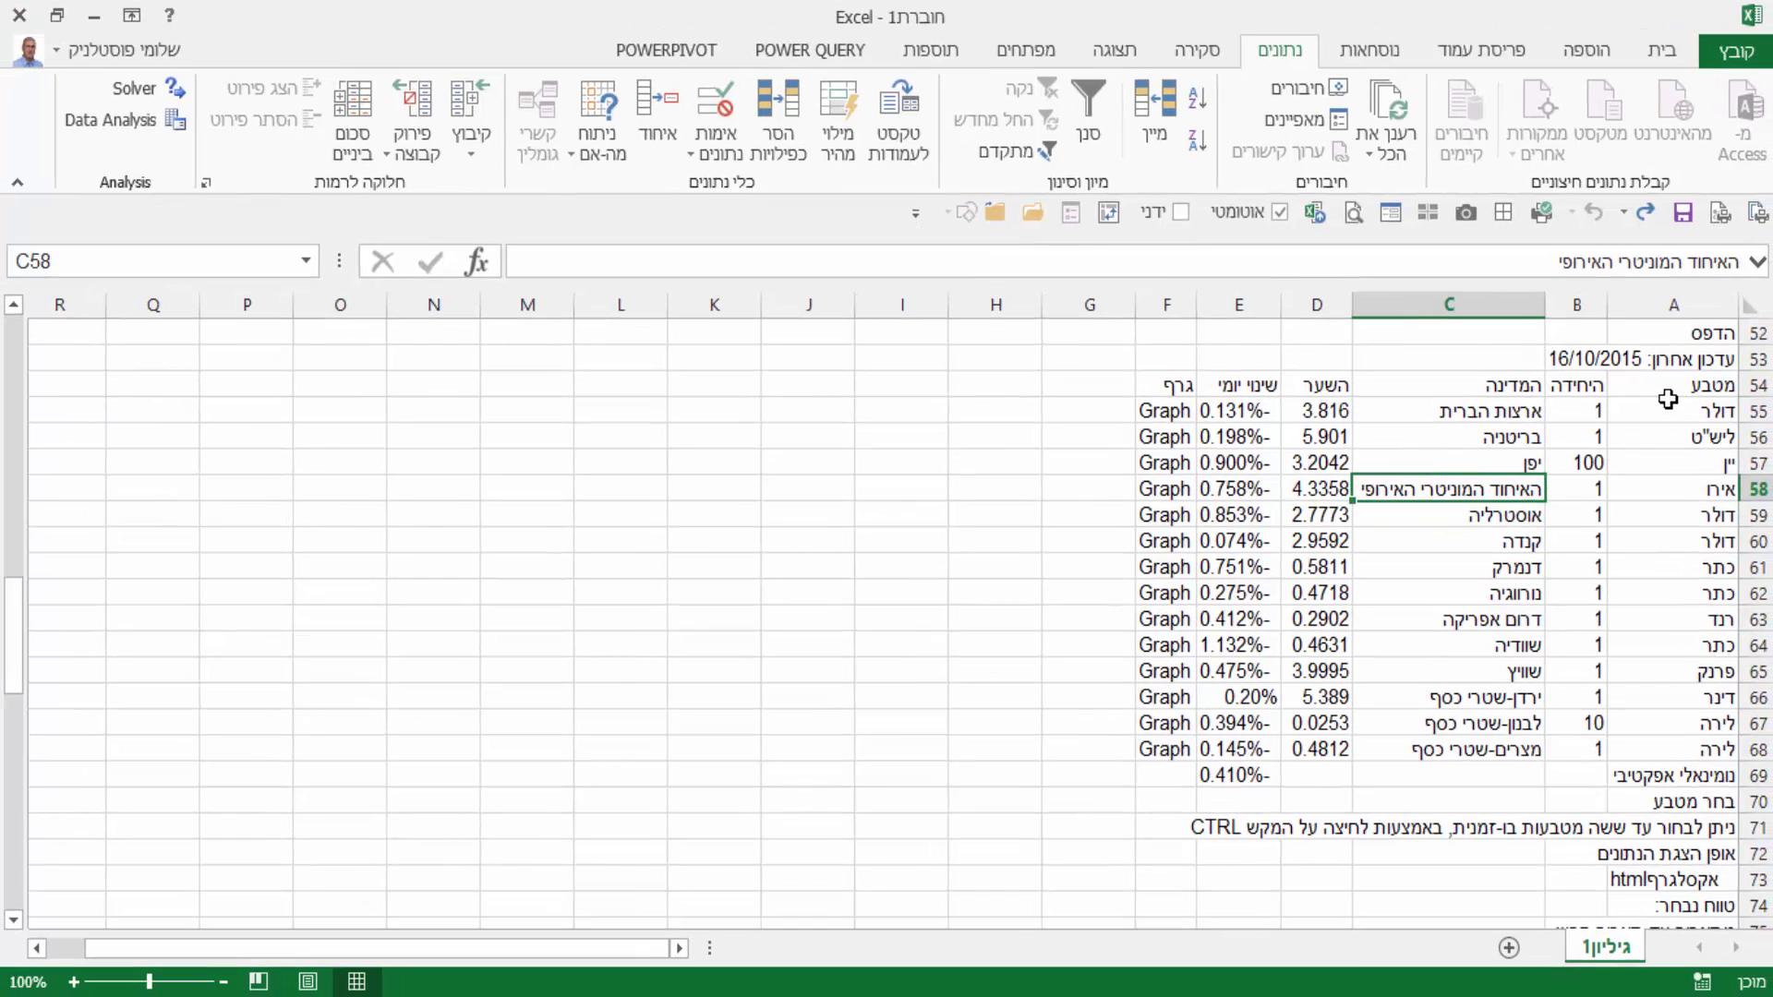
click(1668, 399)
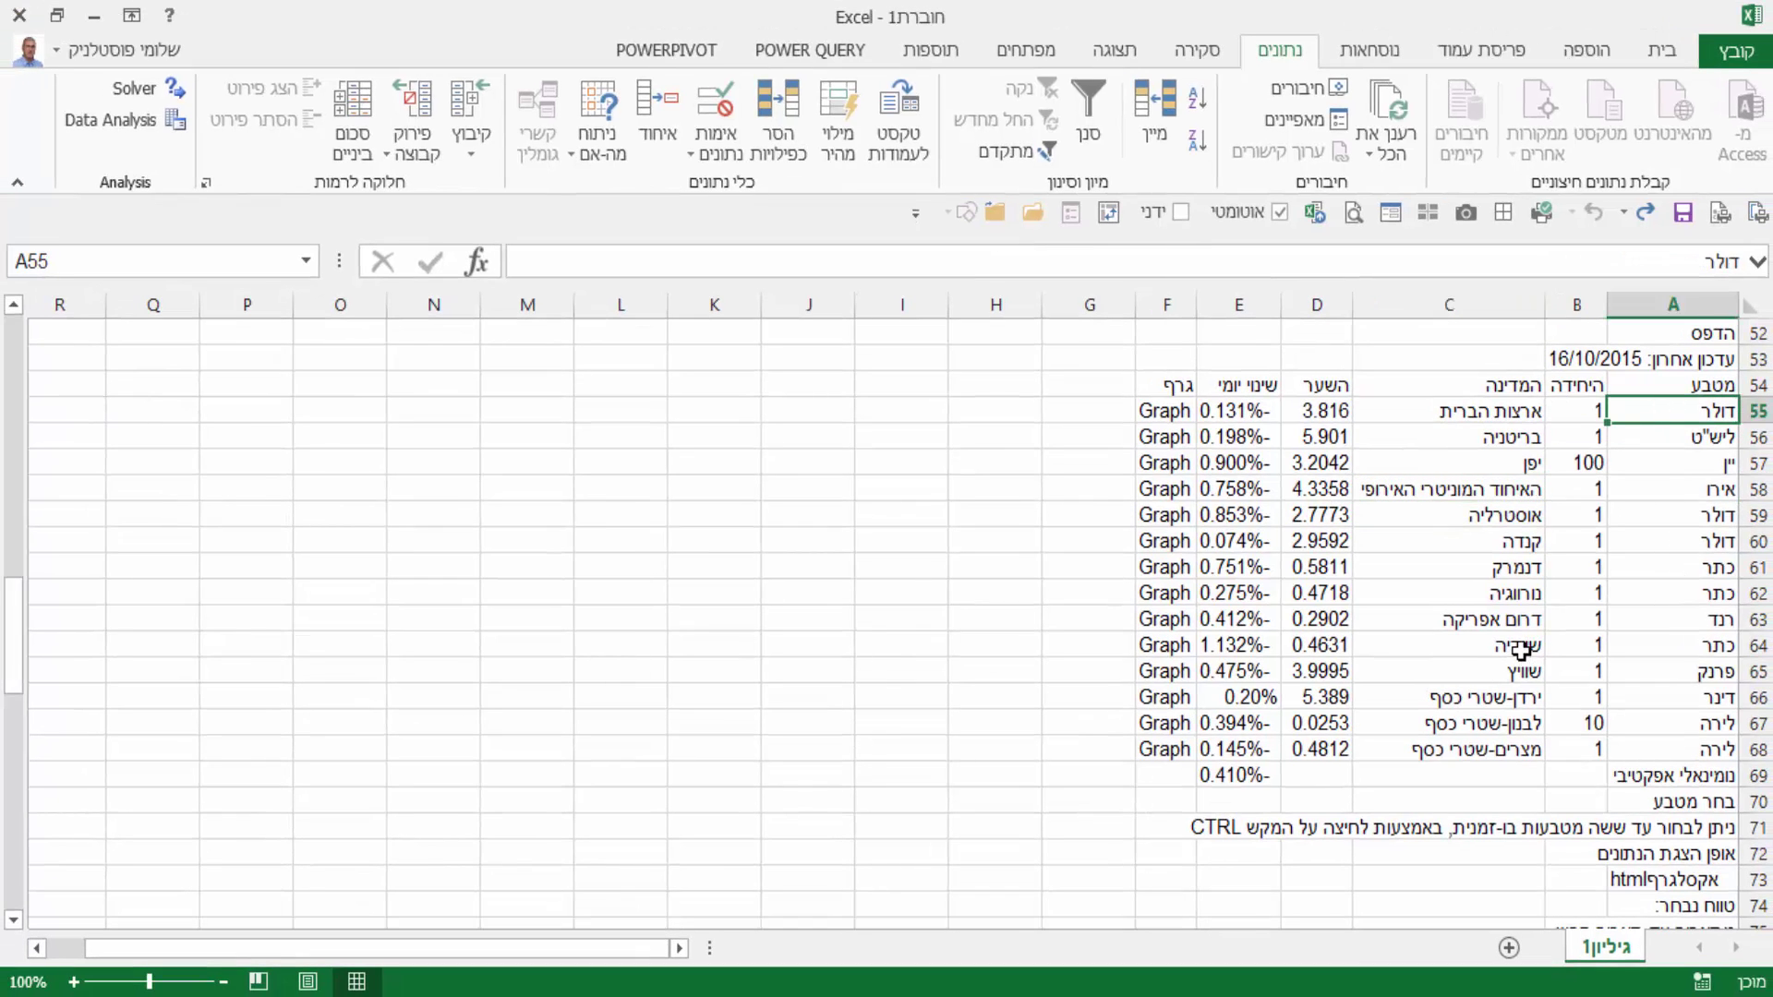
scroll(1521, 652, up, 8)
scroll(1541, 563, up, 5)
scroll(1563, 488, down, 7)
scroll(1563, 489, up, 2)
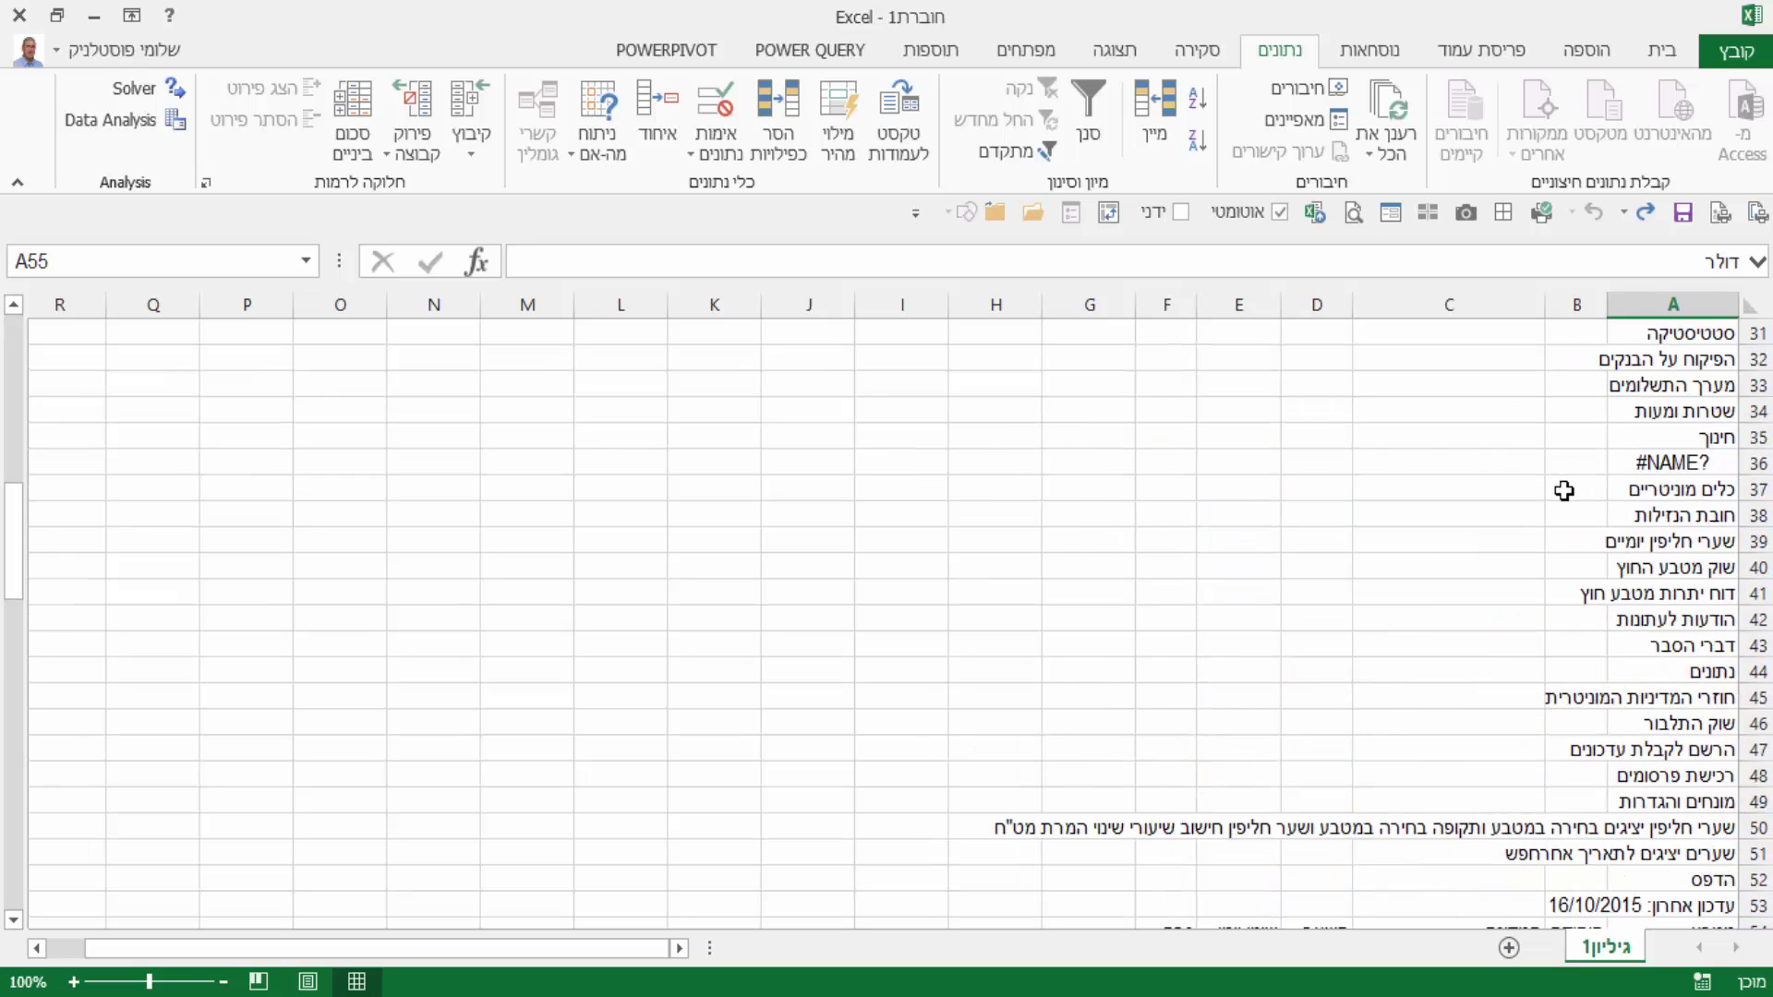
scroll(1563, 489, up, 8)
scroll(1563, 489, up, 2)
click(1680, 427)
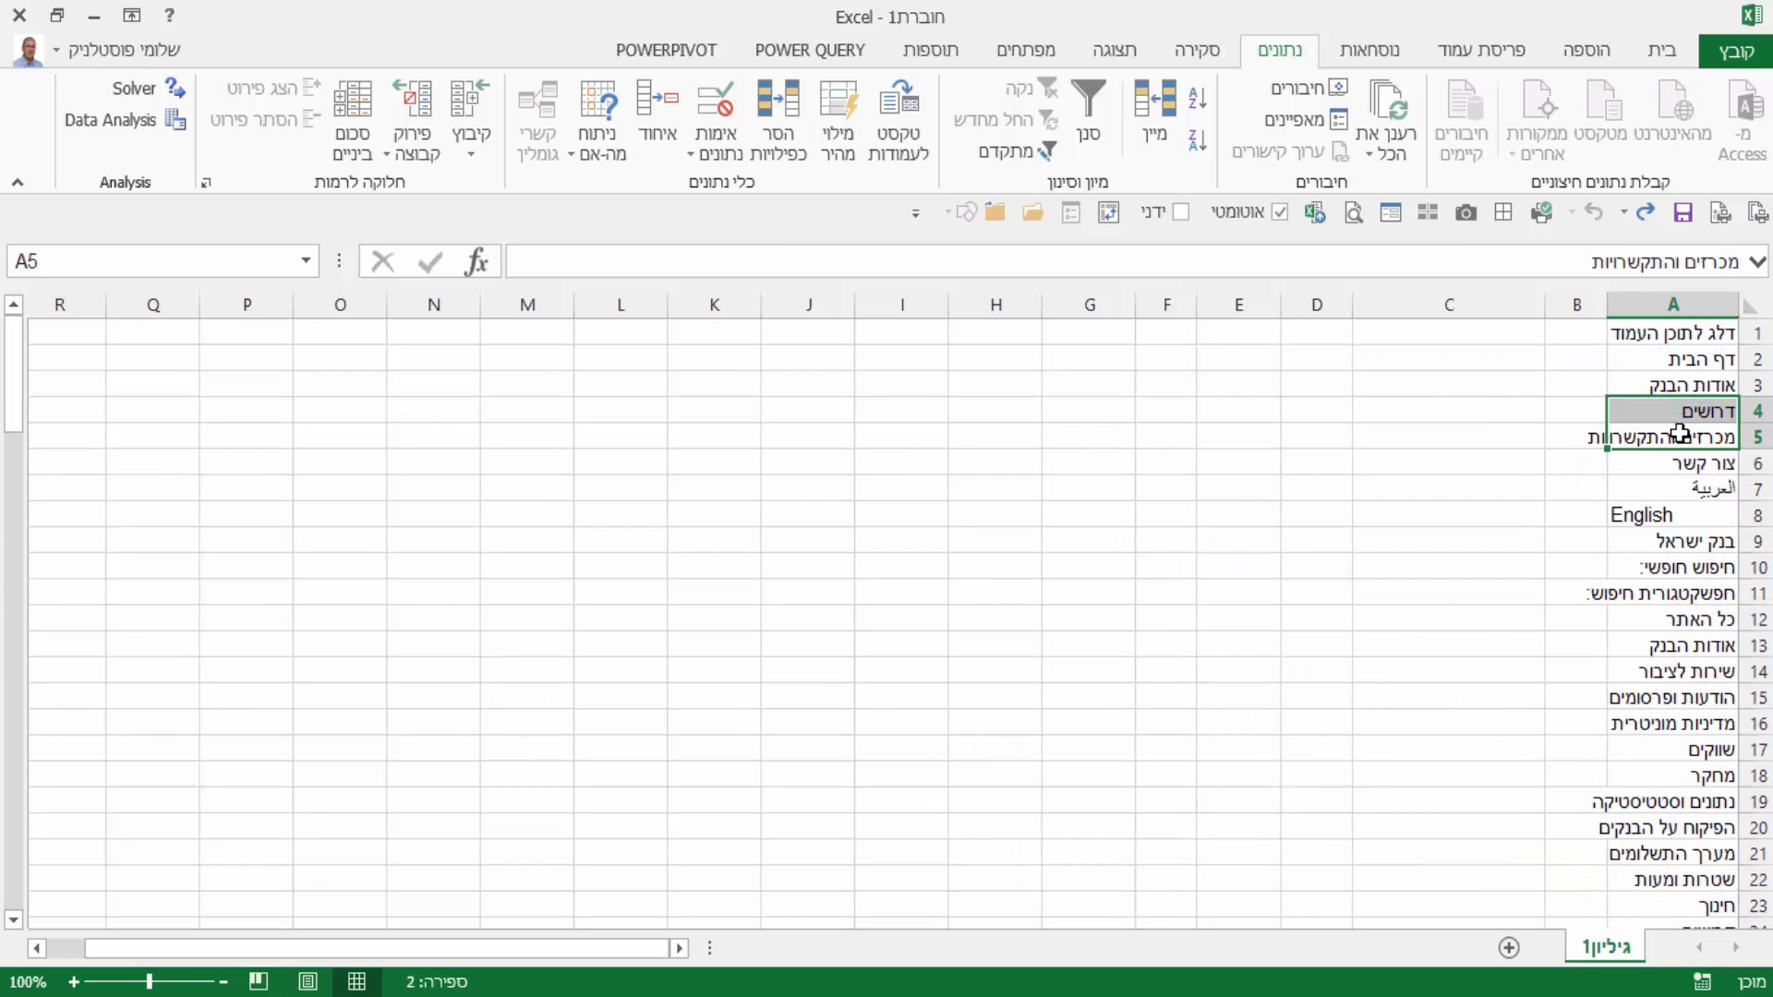
scroll(1681, 430, down, 11)
scroll(1676, 438, down, 4)
scroll(1673, 440, down, 1)
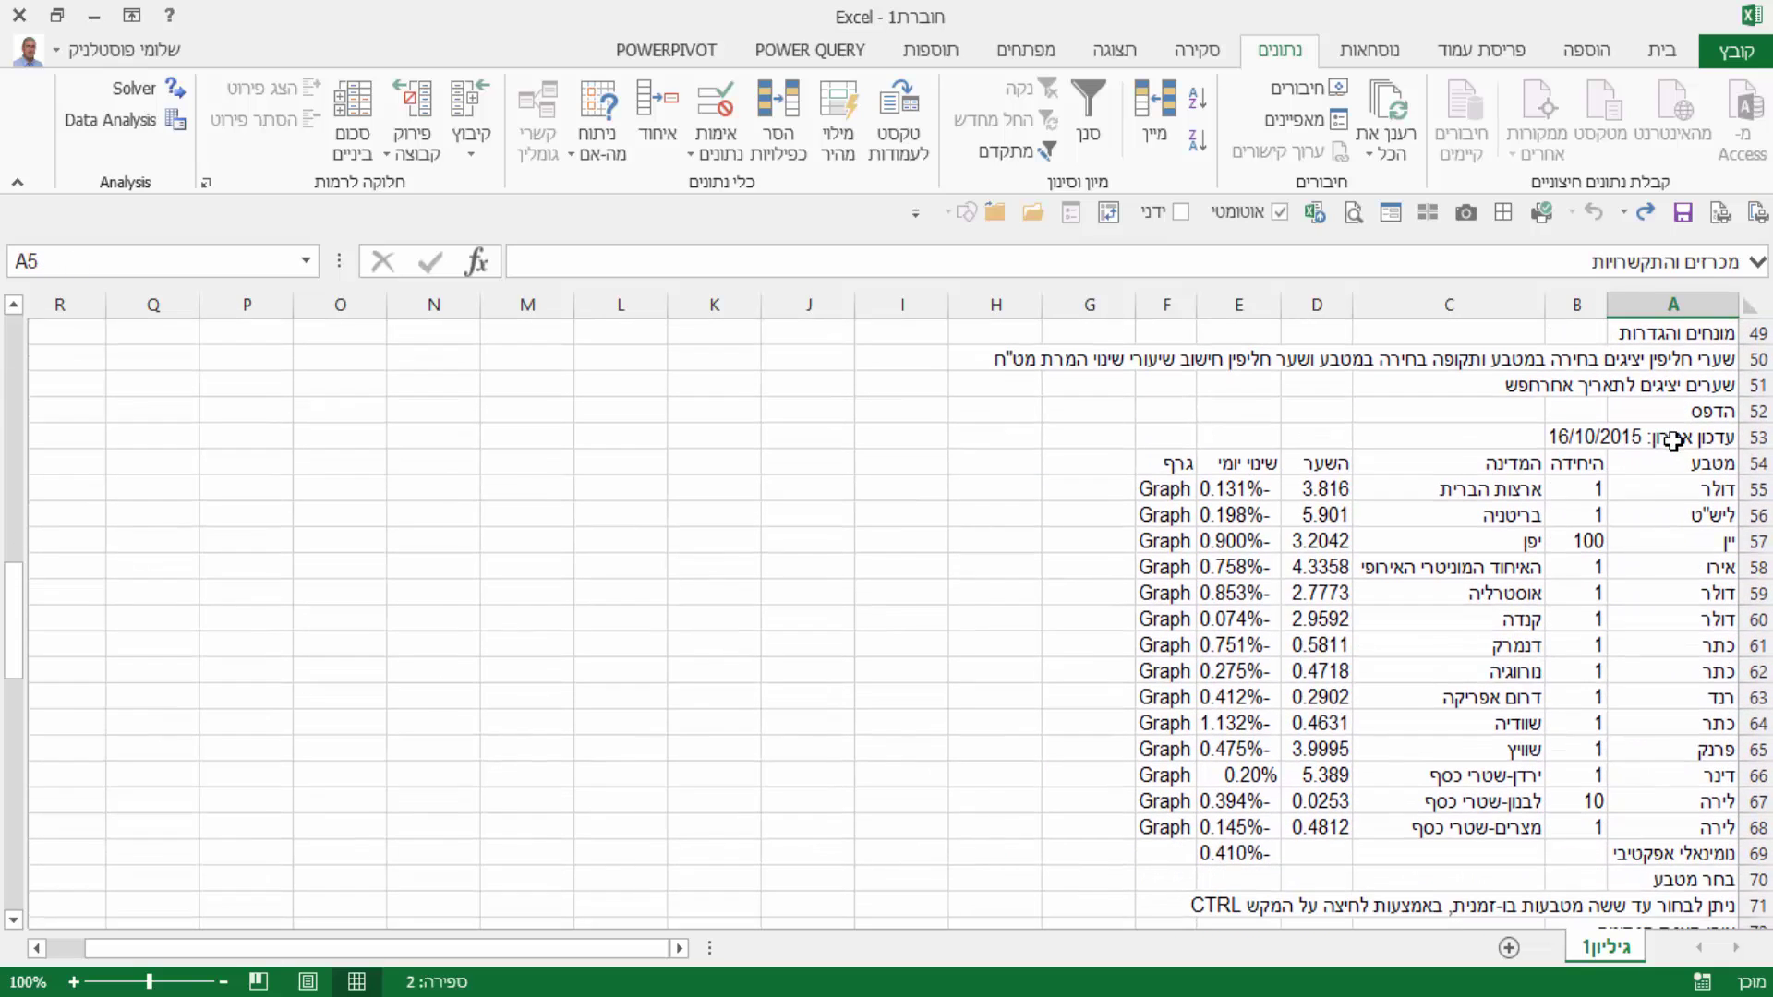
scroll(1676, 388, down, 1)
click(1307, 455)
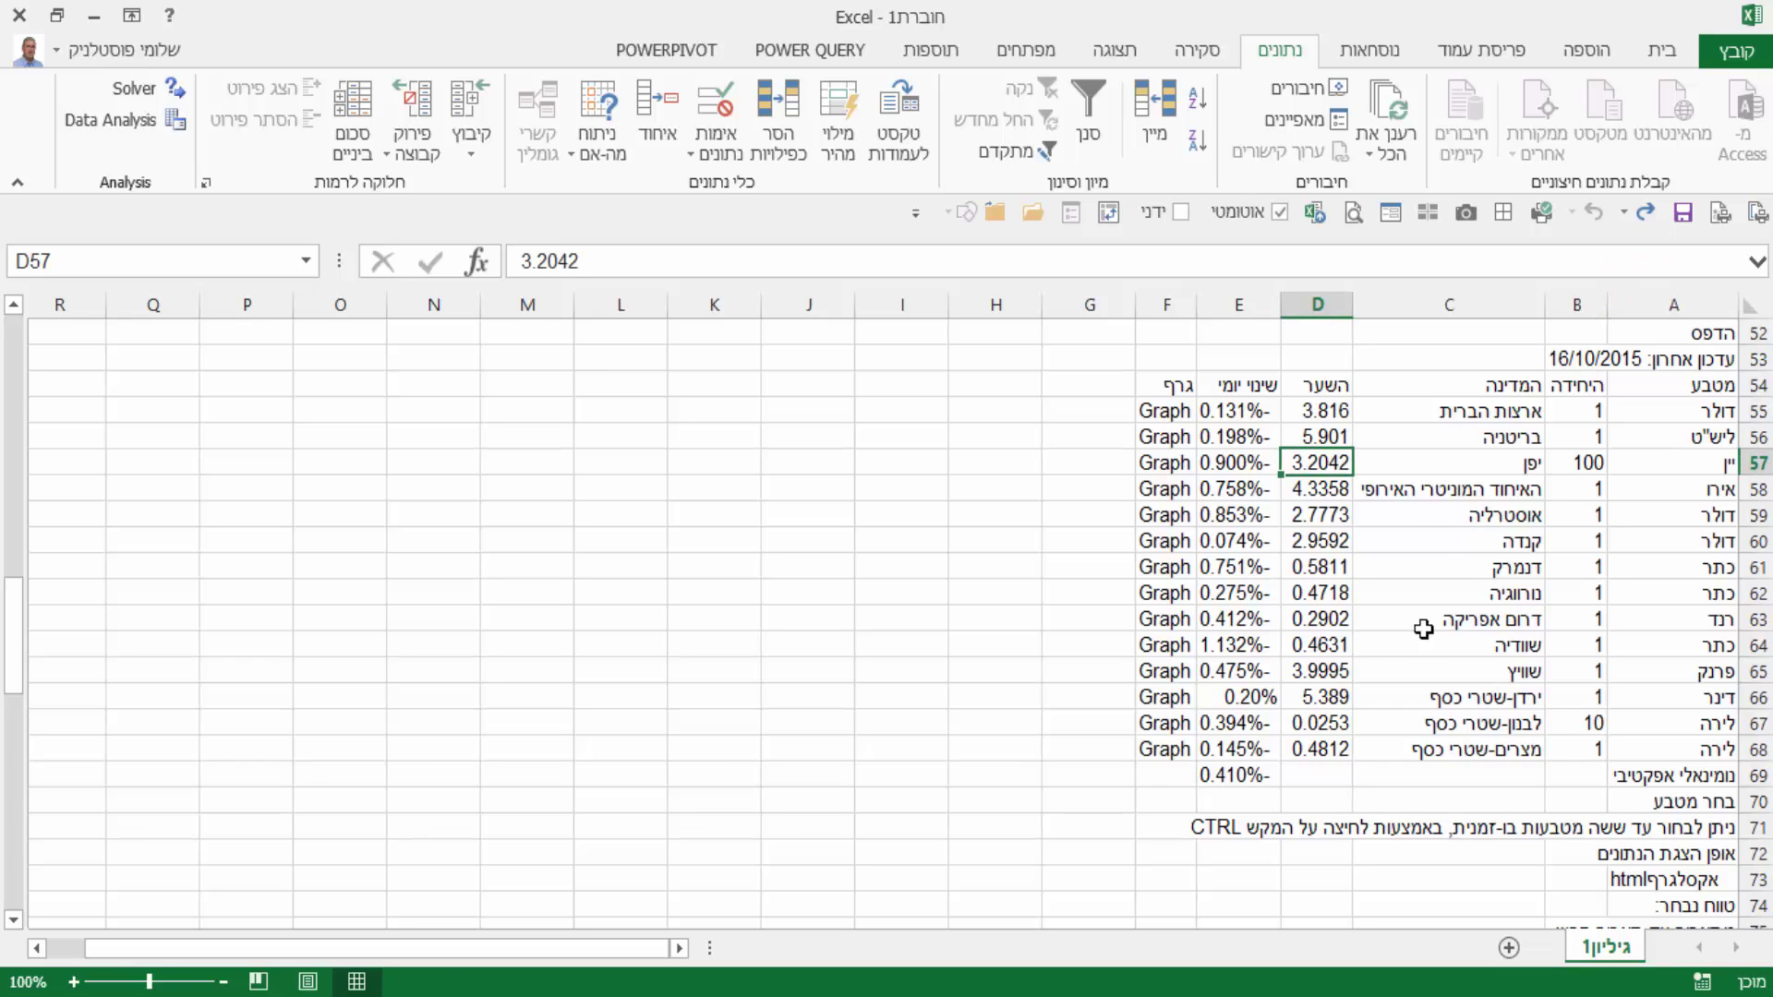
drag(1715, 413, 1554, 502)
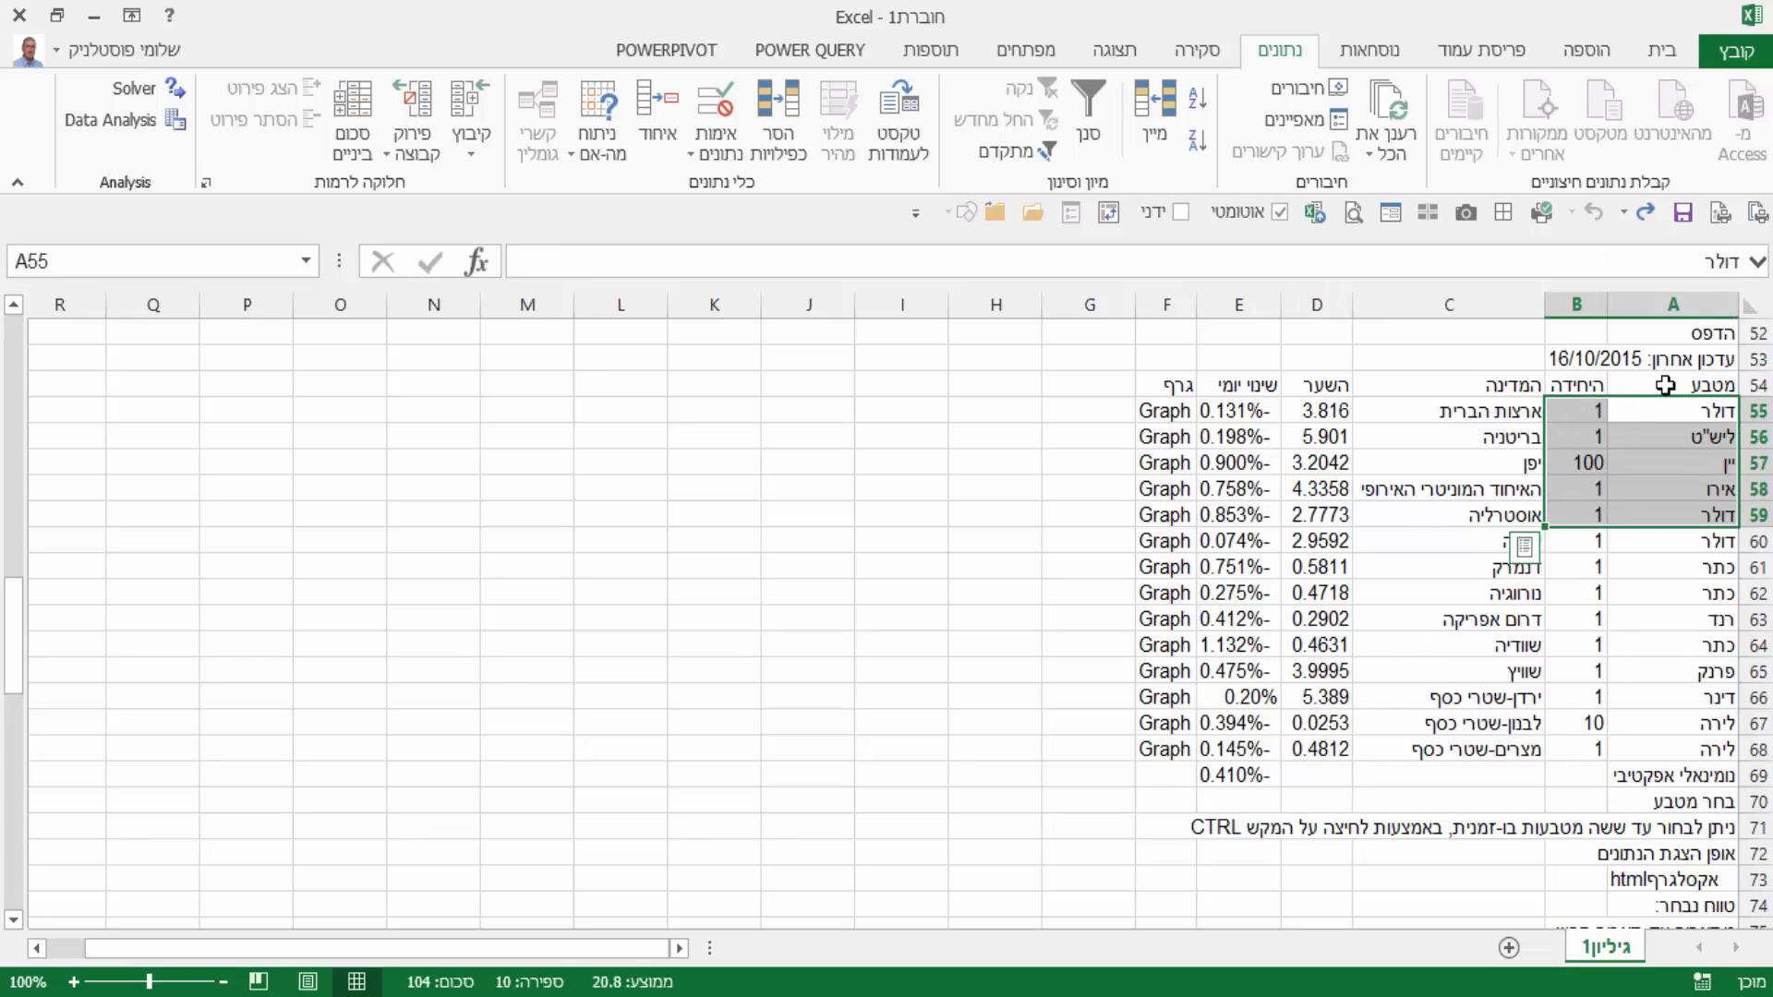
drag(1616, 385, 1145, 742)
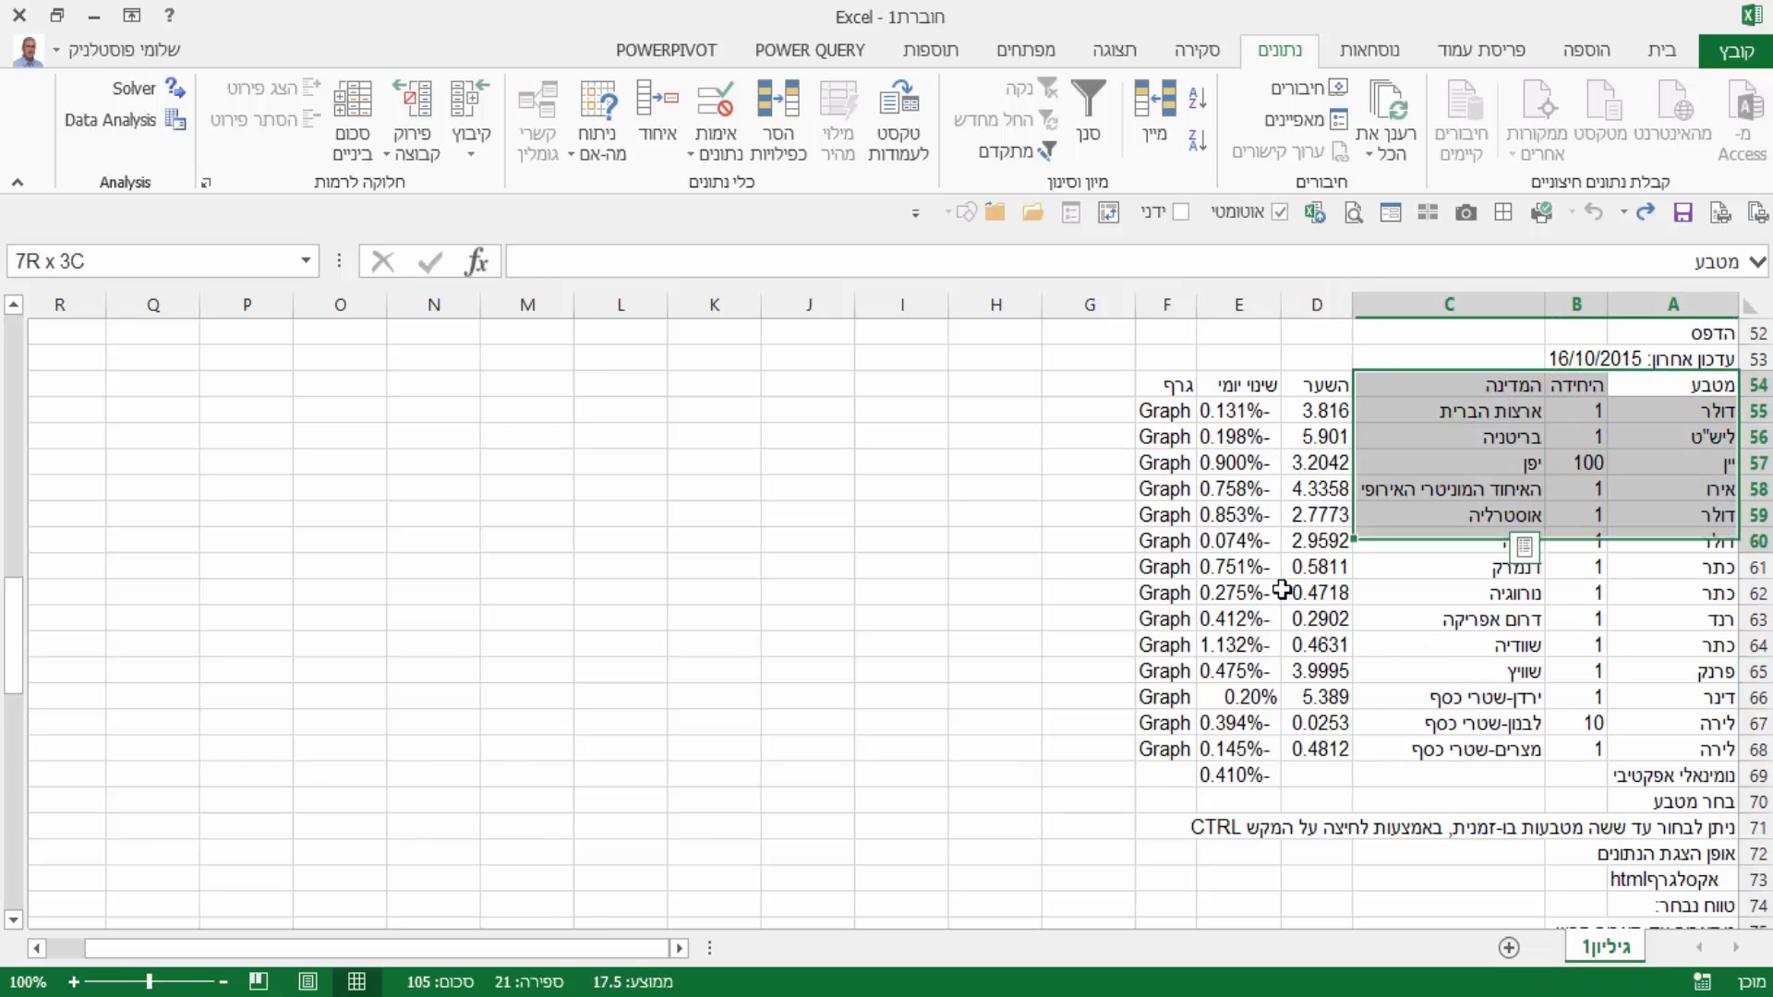
click(1216, 637)
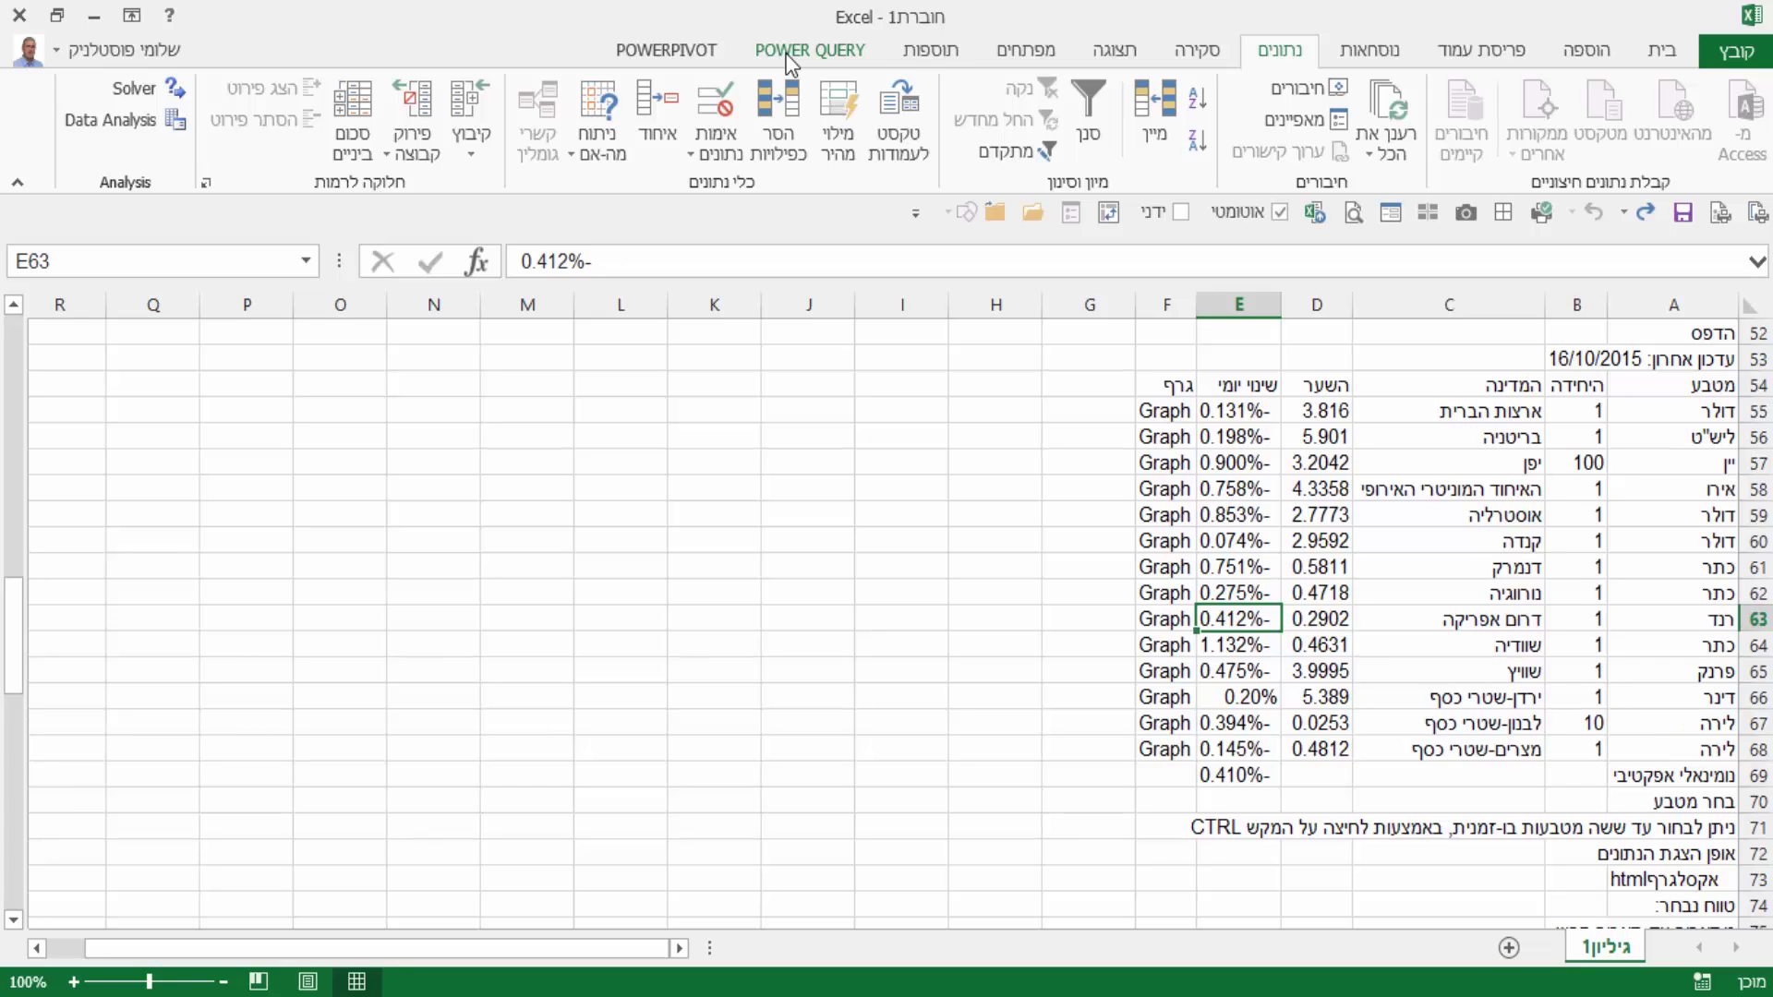
click(790, 62)
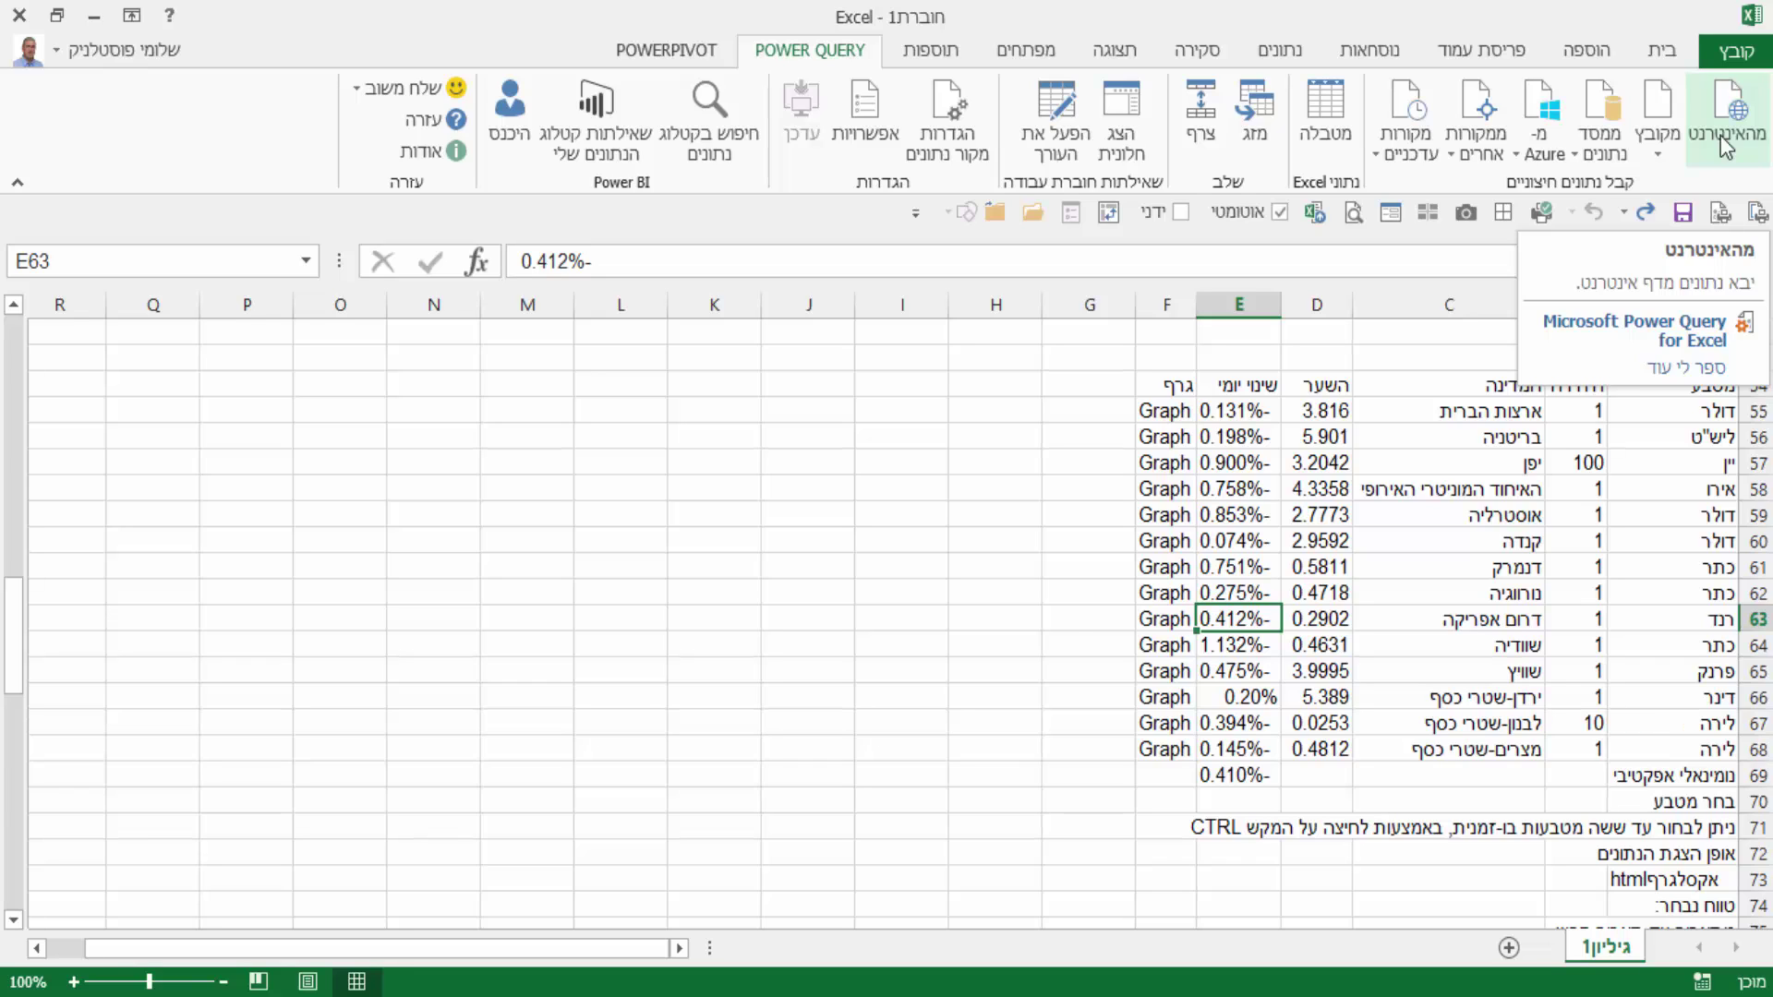
click(1279, 51)
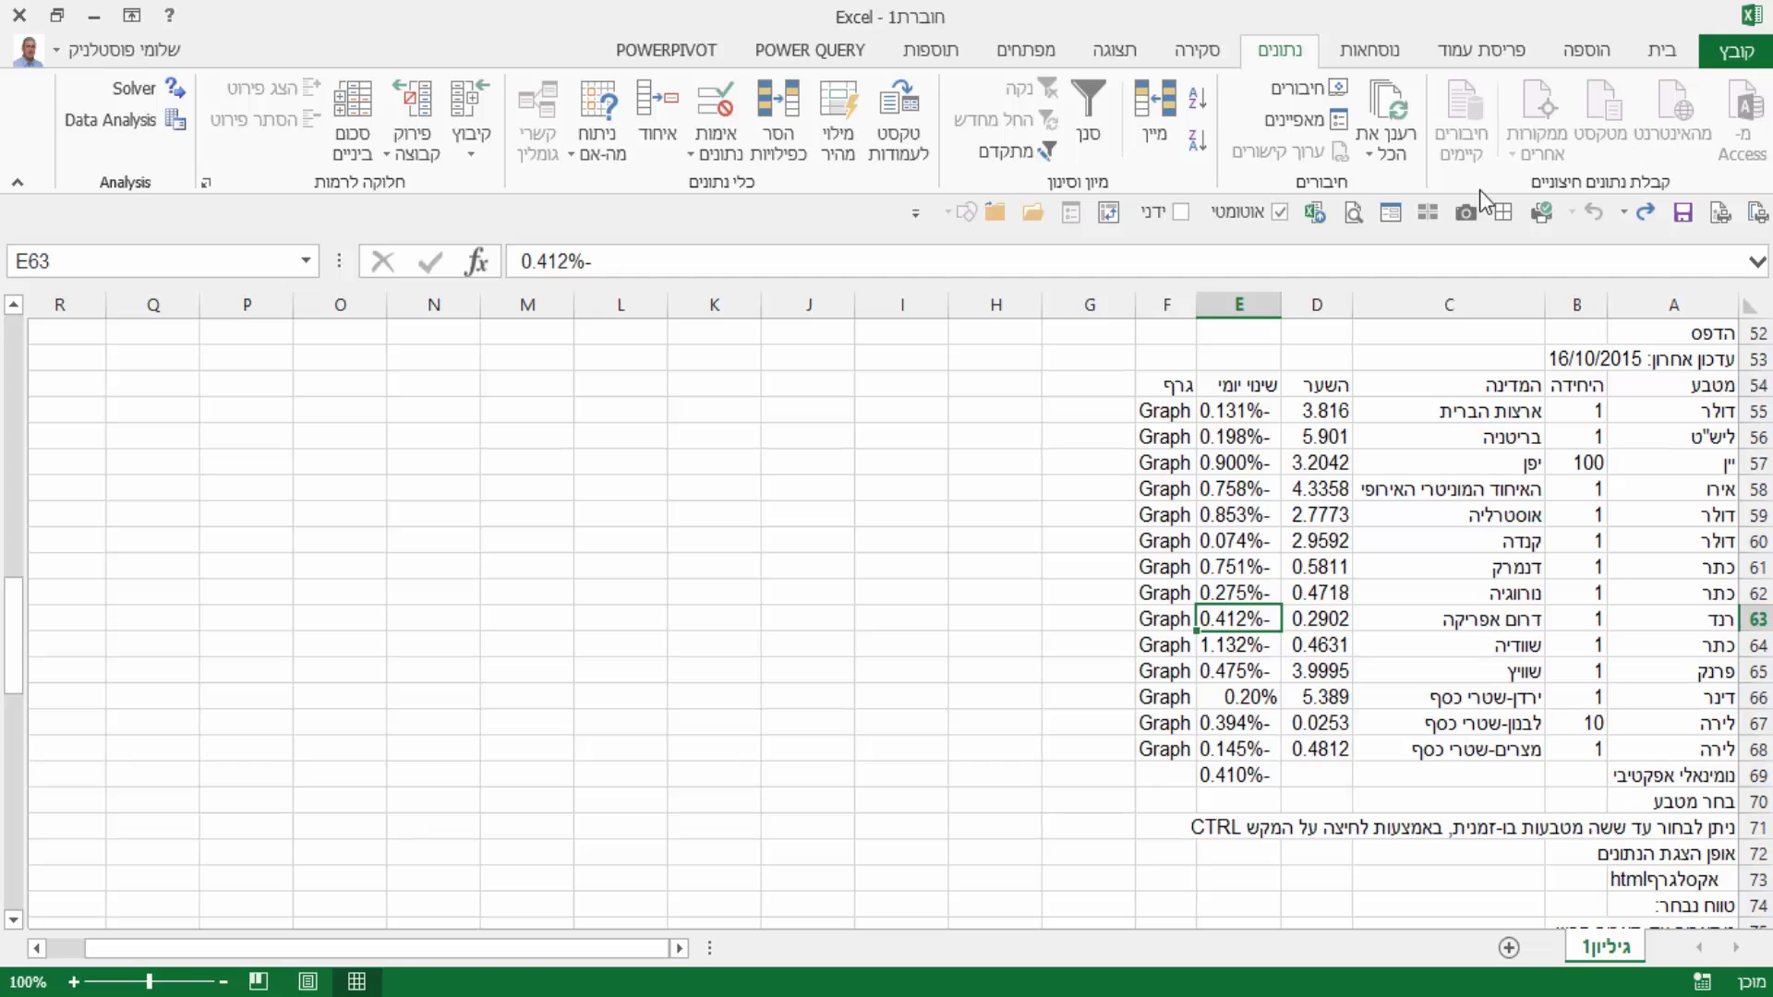
drag(979, 357, 974, 383)
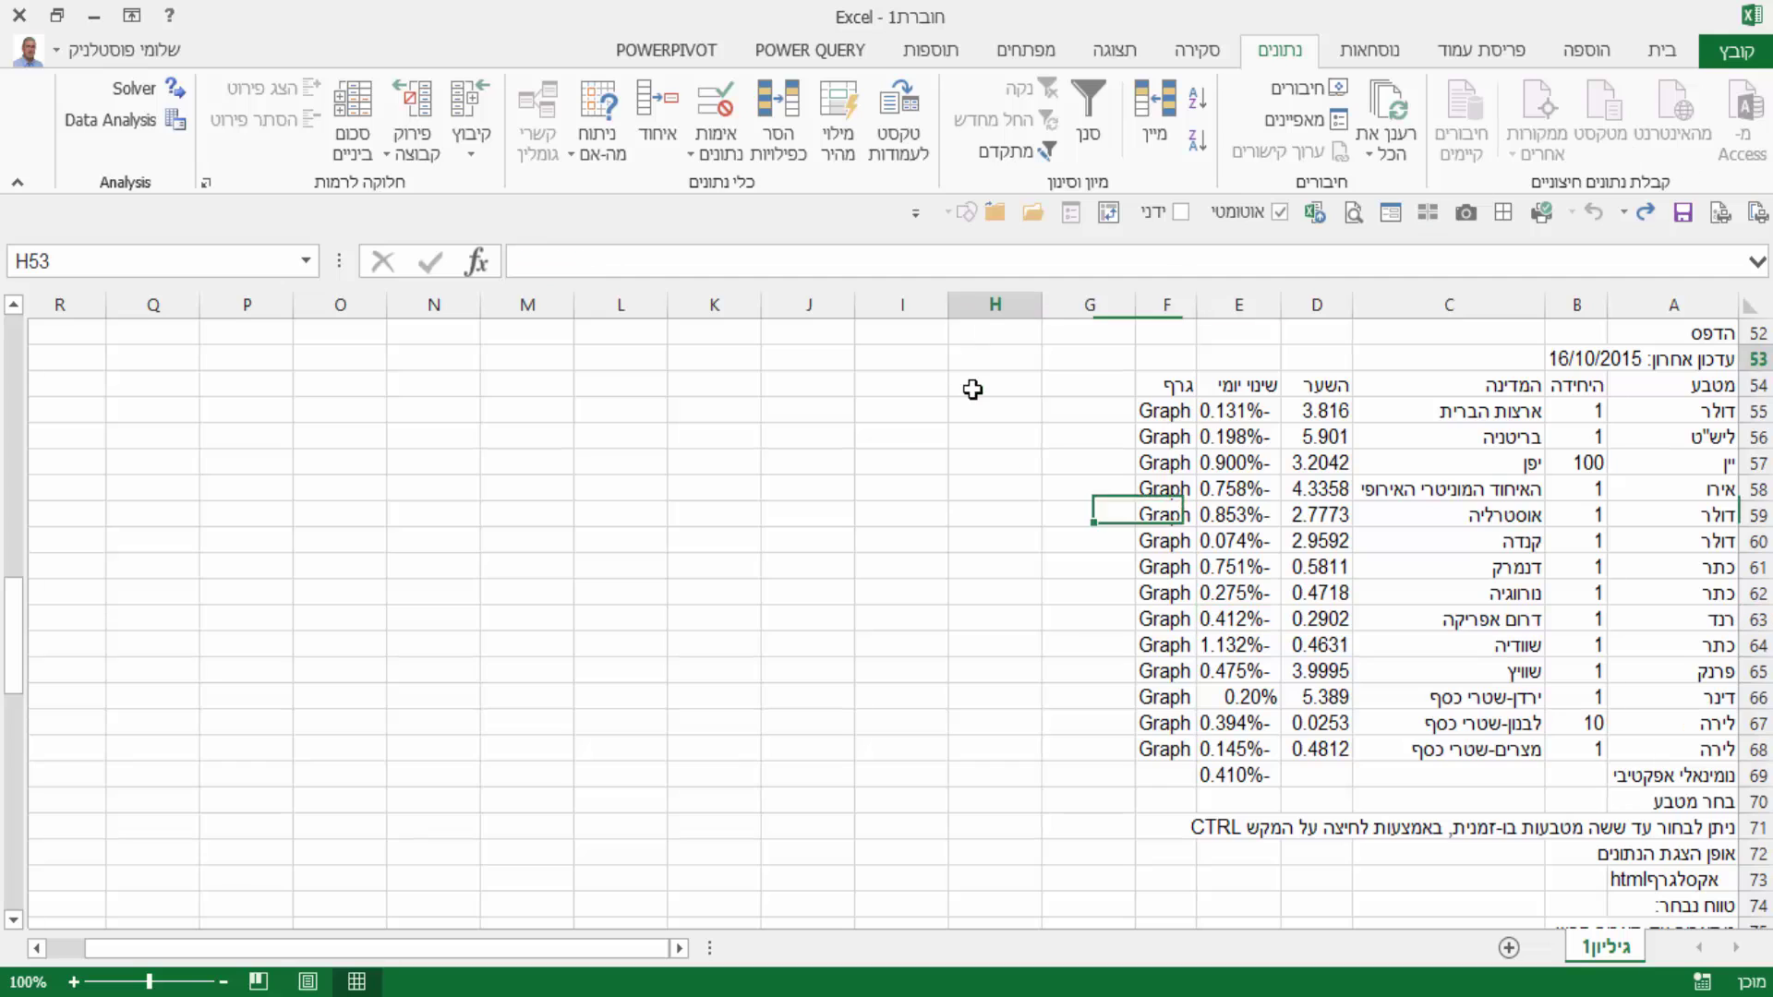
Step: Add a new empty sheet, גיליון2, and bring up the POWER QUERY tab
click(1507, 947)
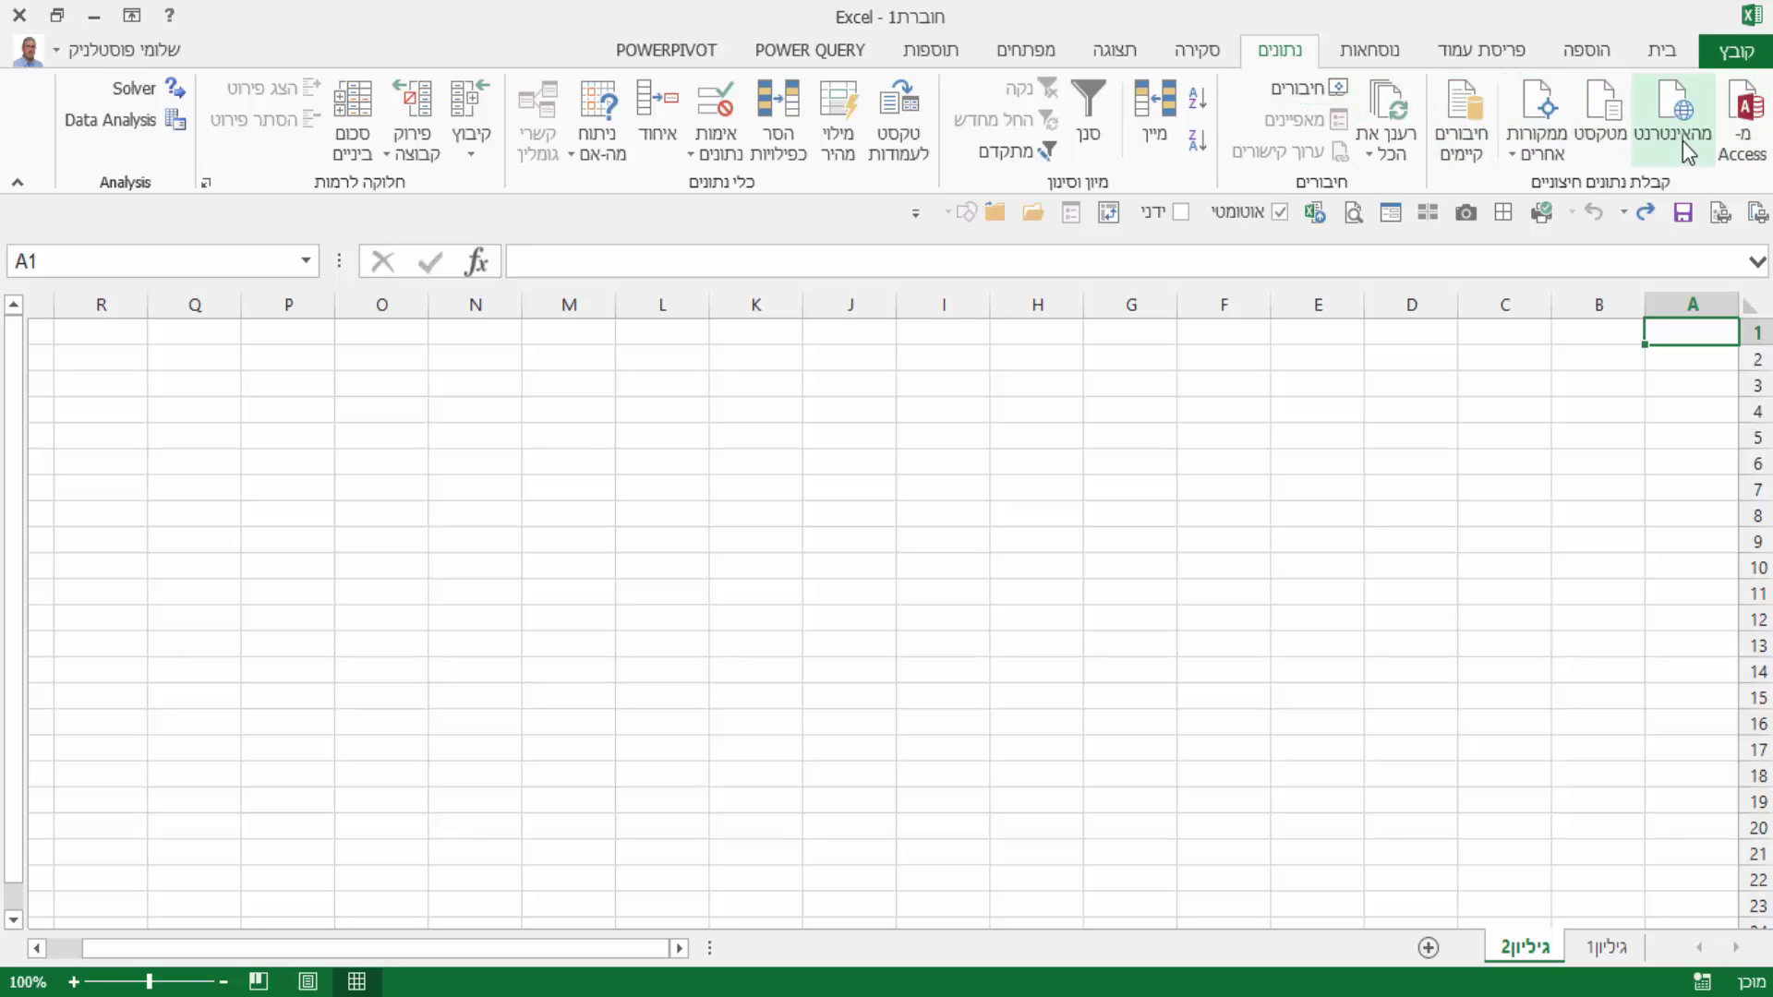
click(818, 46)
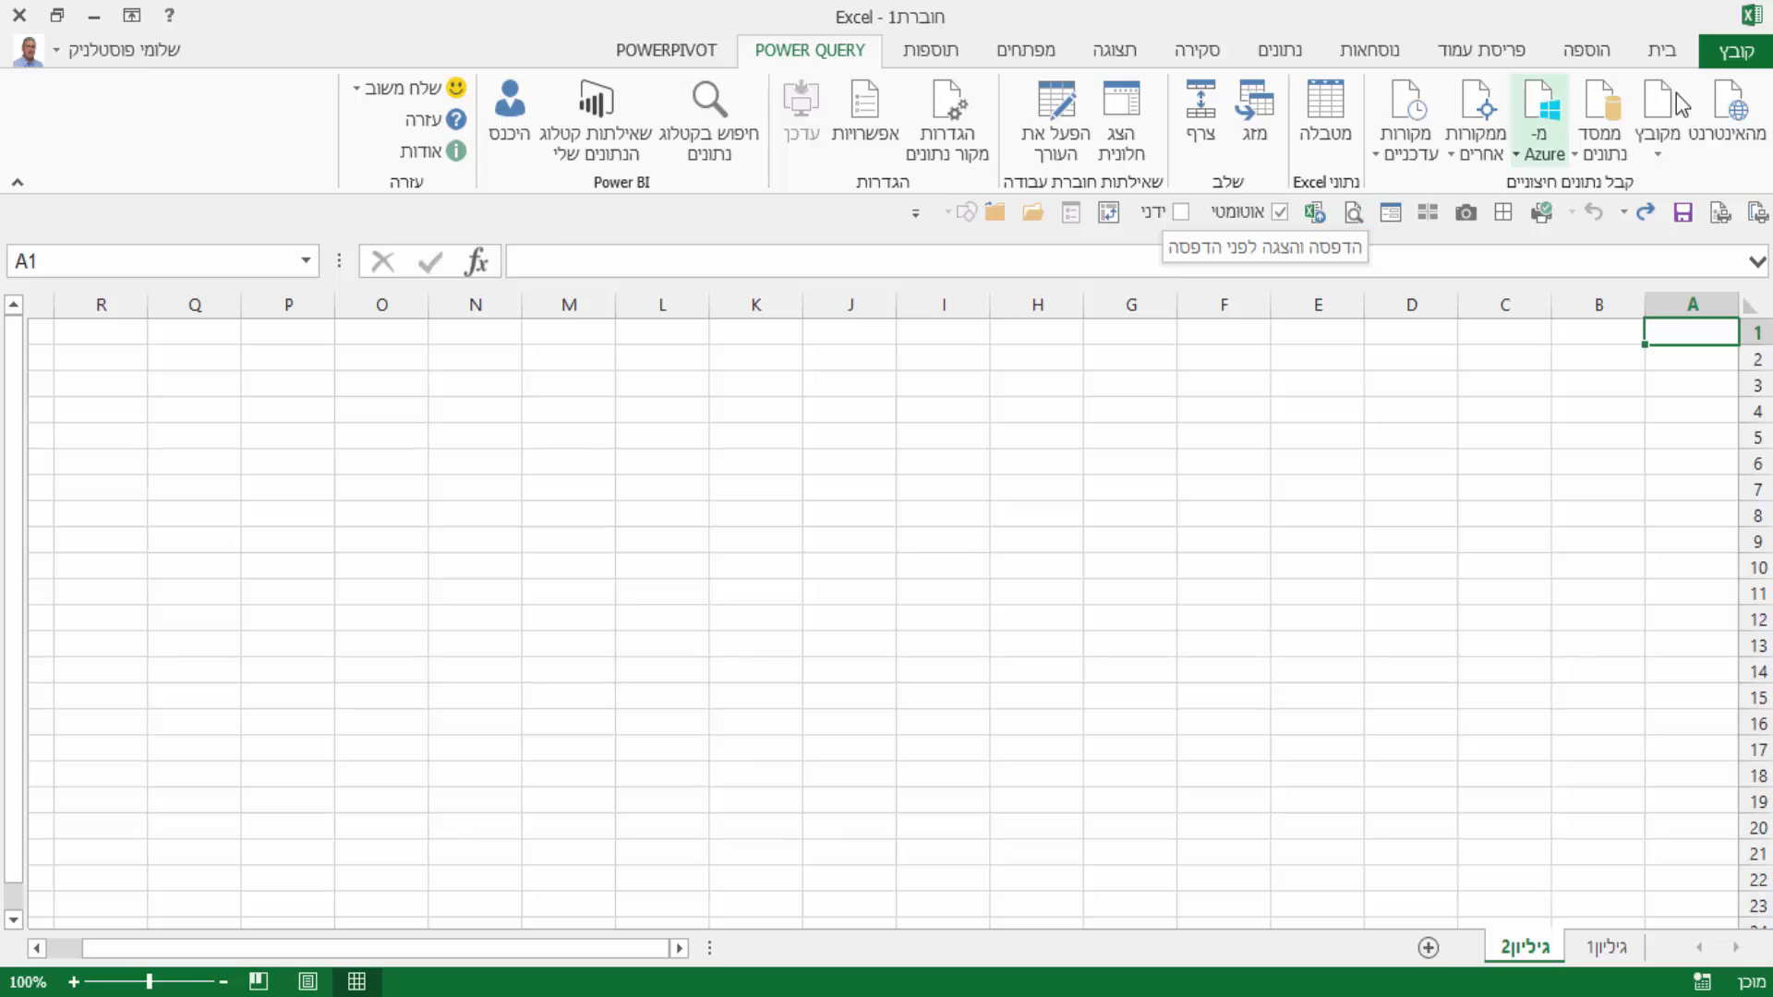
Step: Run Power Query From Web with the pasted boi.org.il exchange-rates URL to reach the Navigator
click(1731, 152)
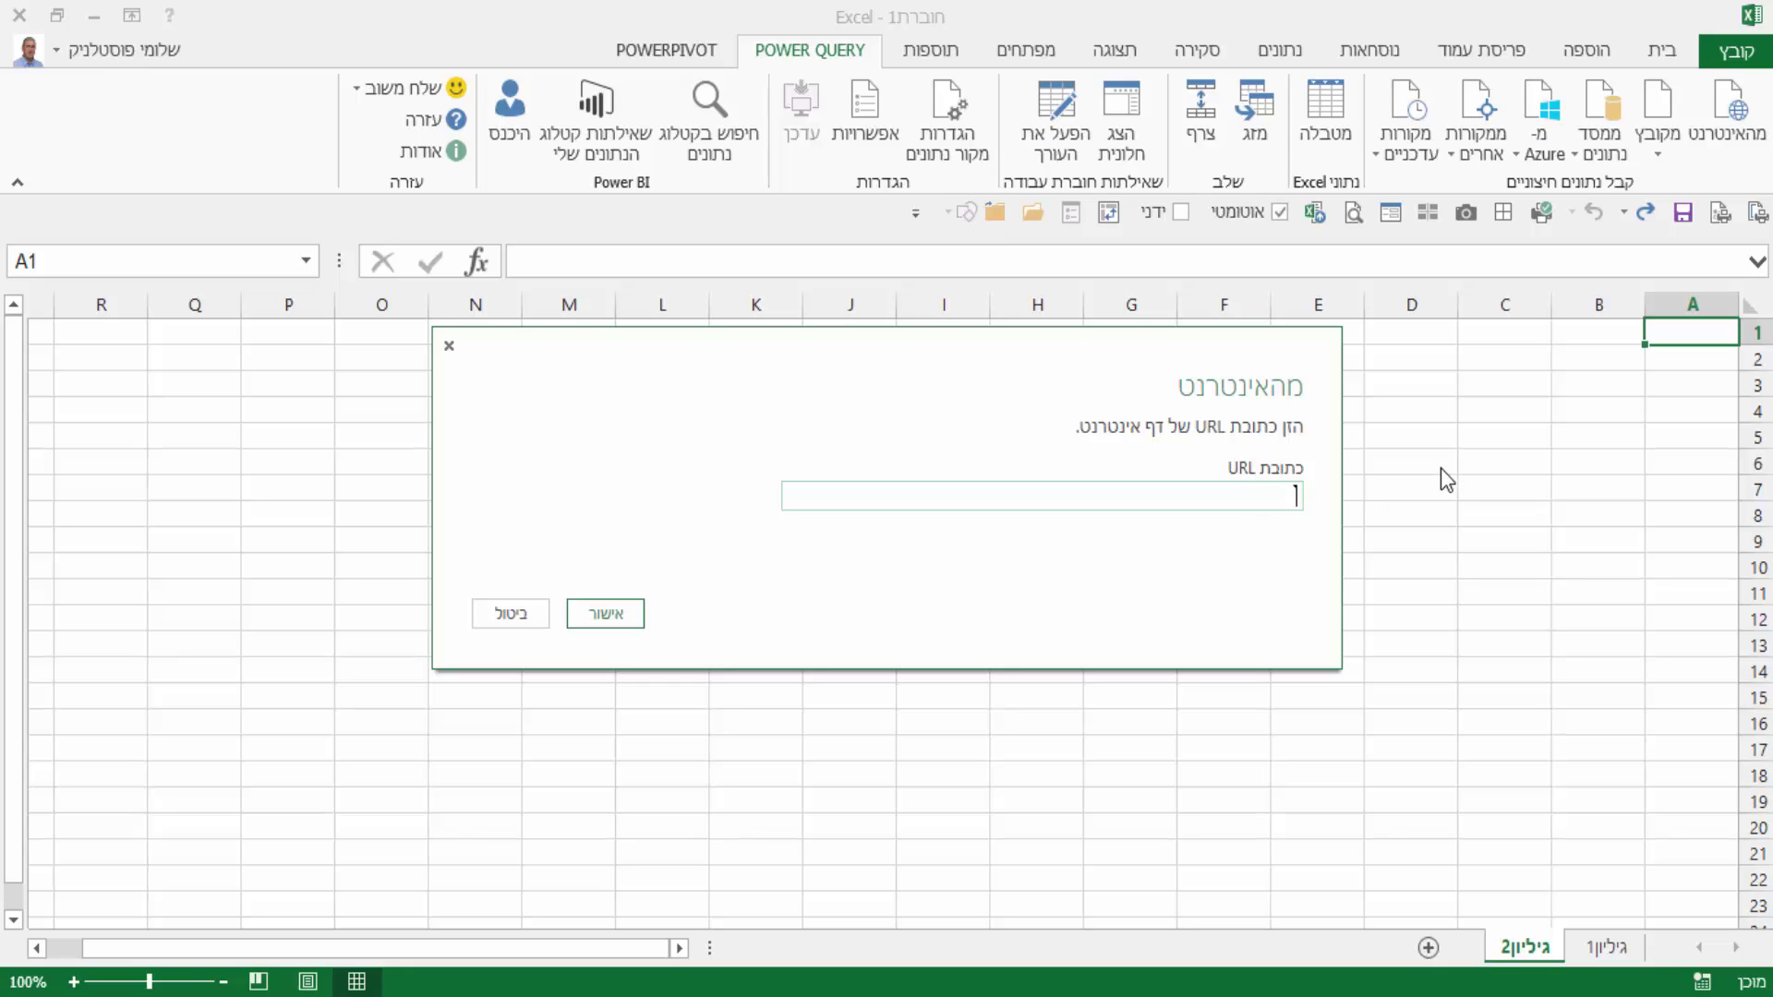
text(http://www.boi.org.il/he/Markets/ExchangeRates/Pages/Default.aspx)
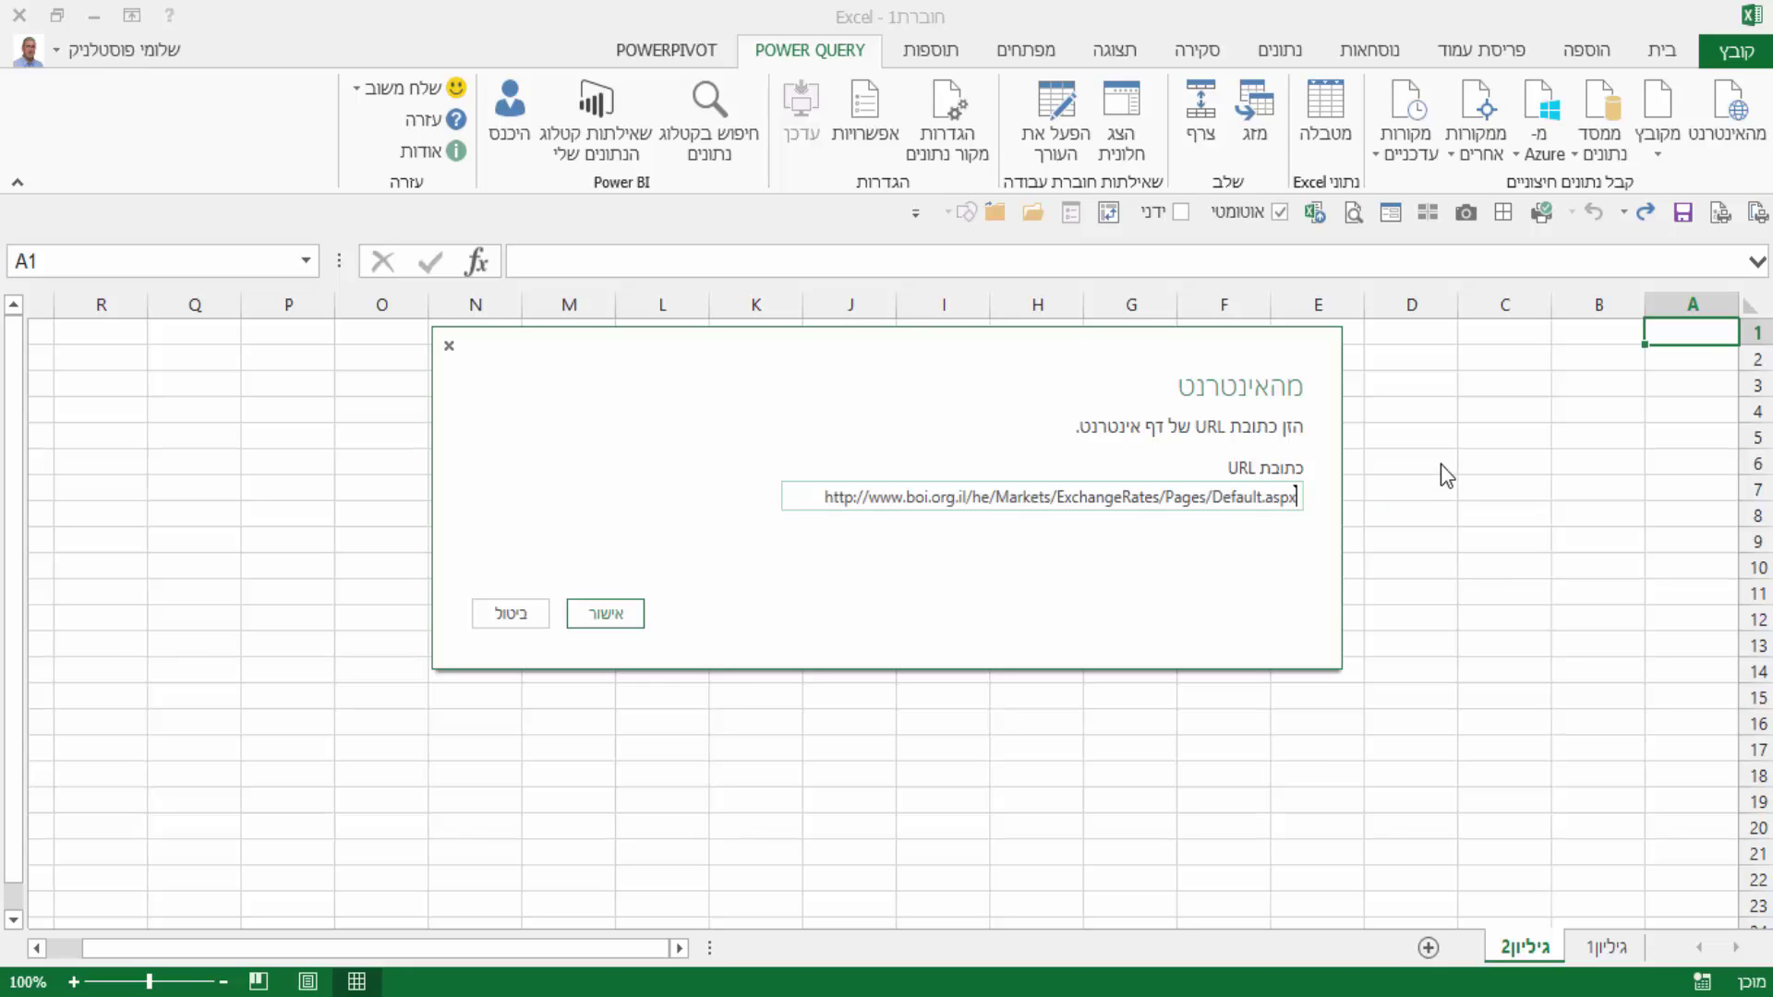
click(616, 613)
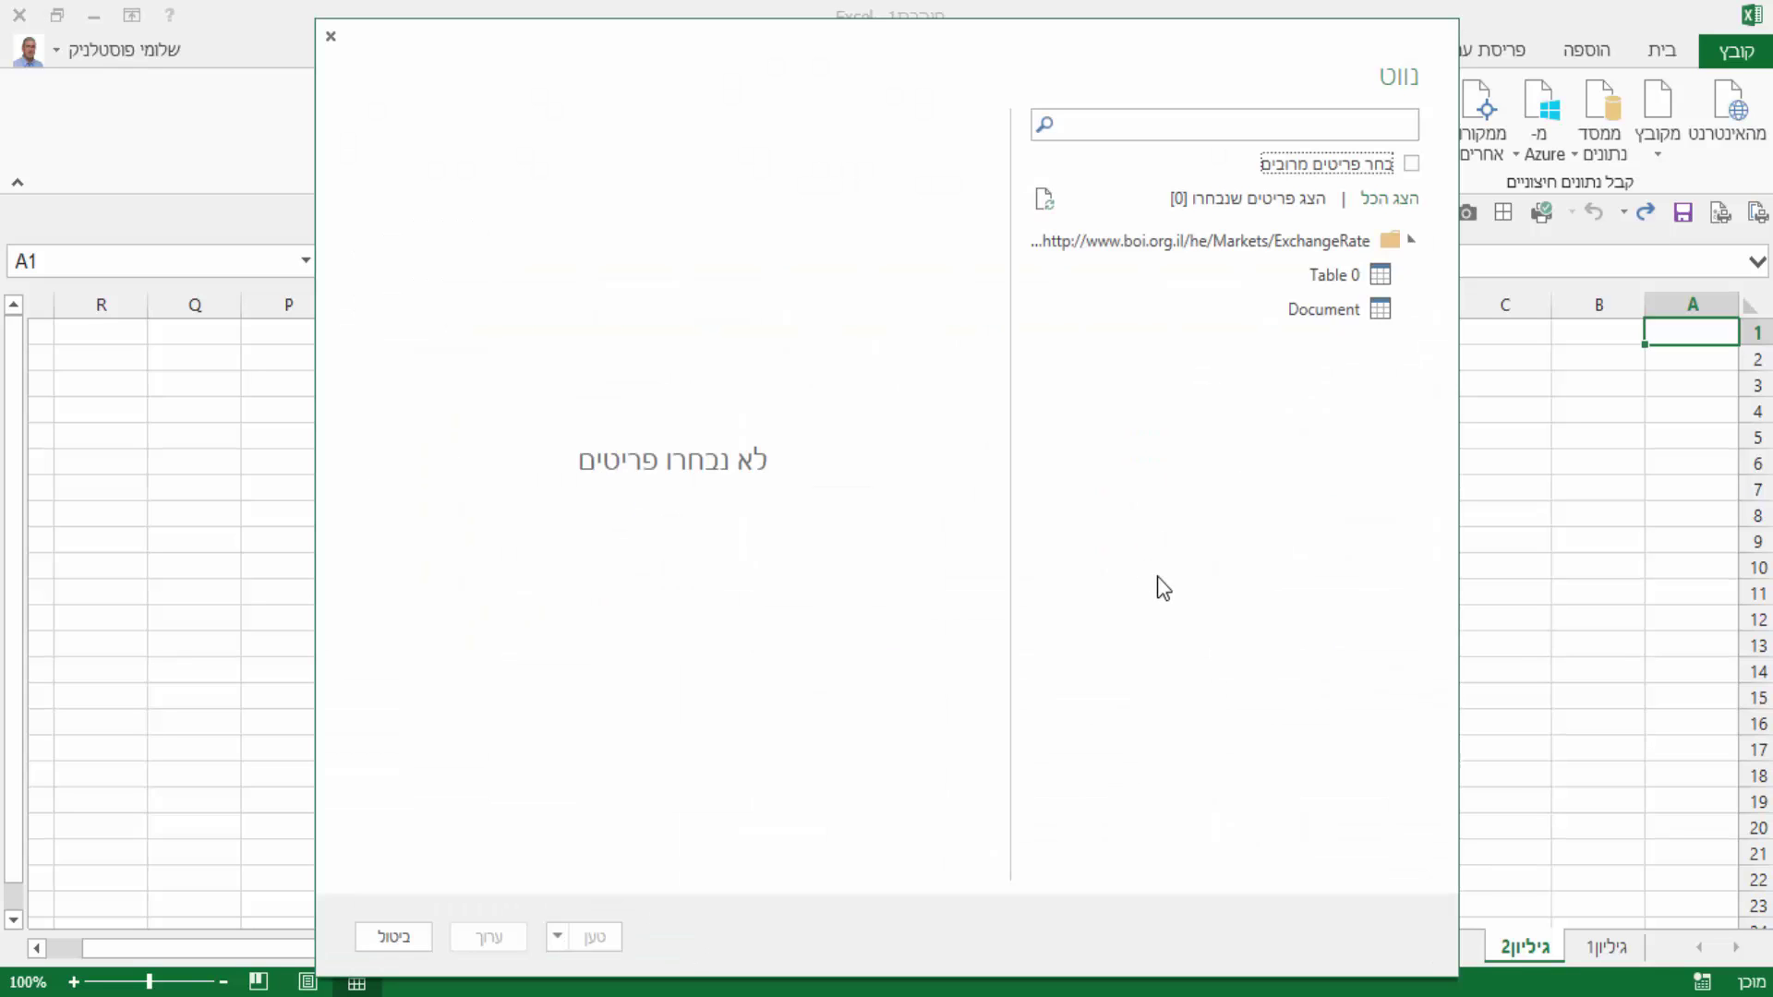
Step: Preview Table 0 in the Navigator and load it as a 14-row table on גיליון3
click(1336, 313)
click(1344, 277)
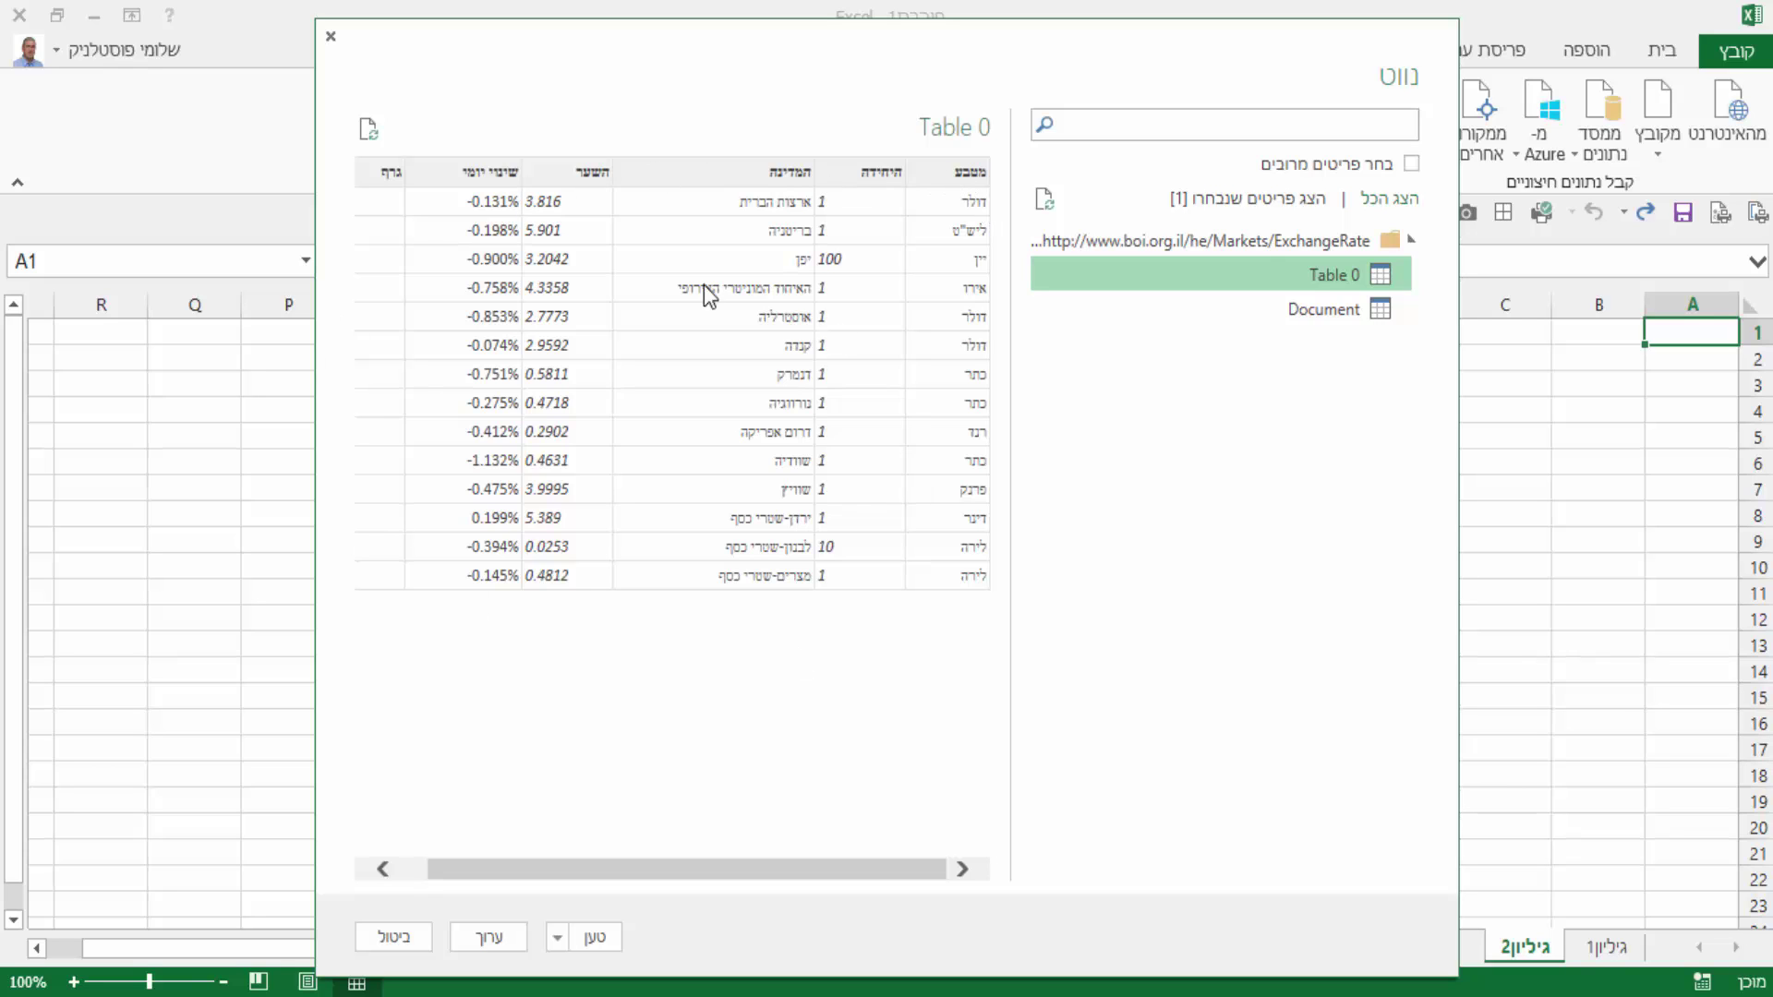
click(594, 937)
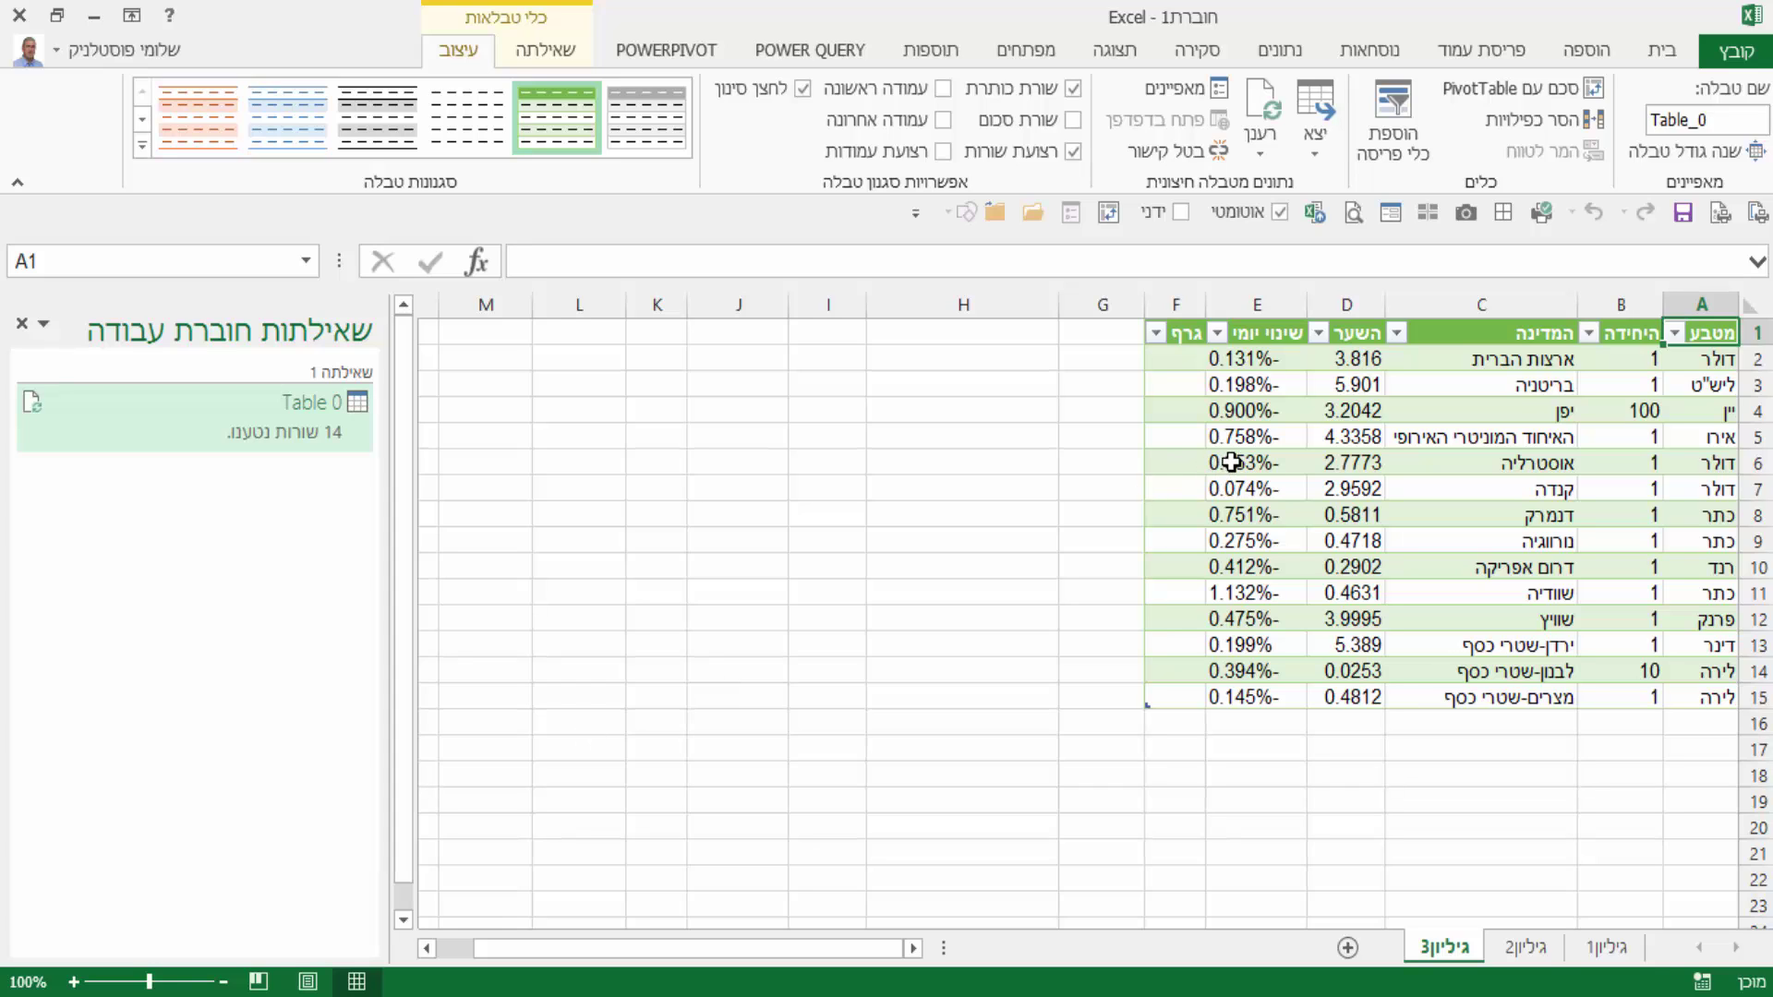
Step: Close the Workbook Queries pane, check the daily change and Australia values, and switch to גיליון2
click(22, 325)
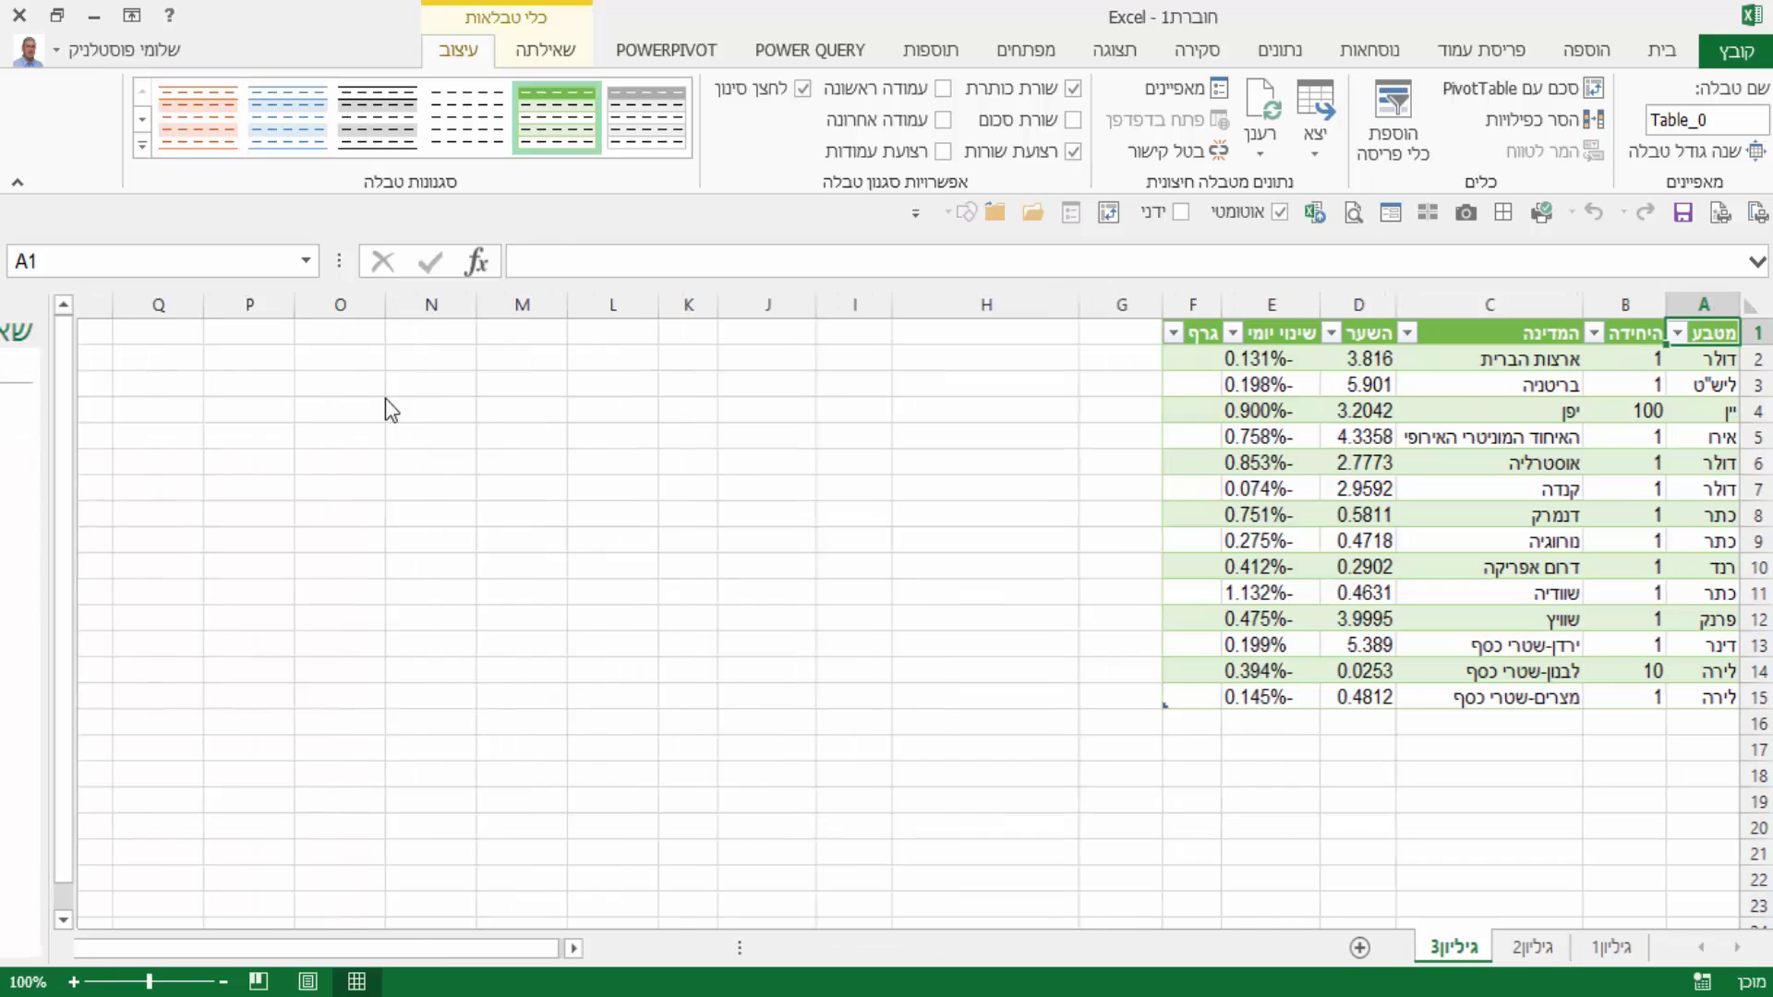
click(1269, 410)
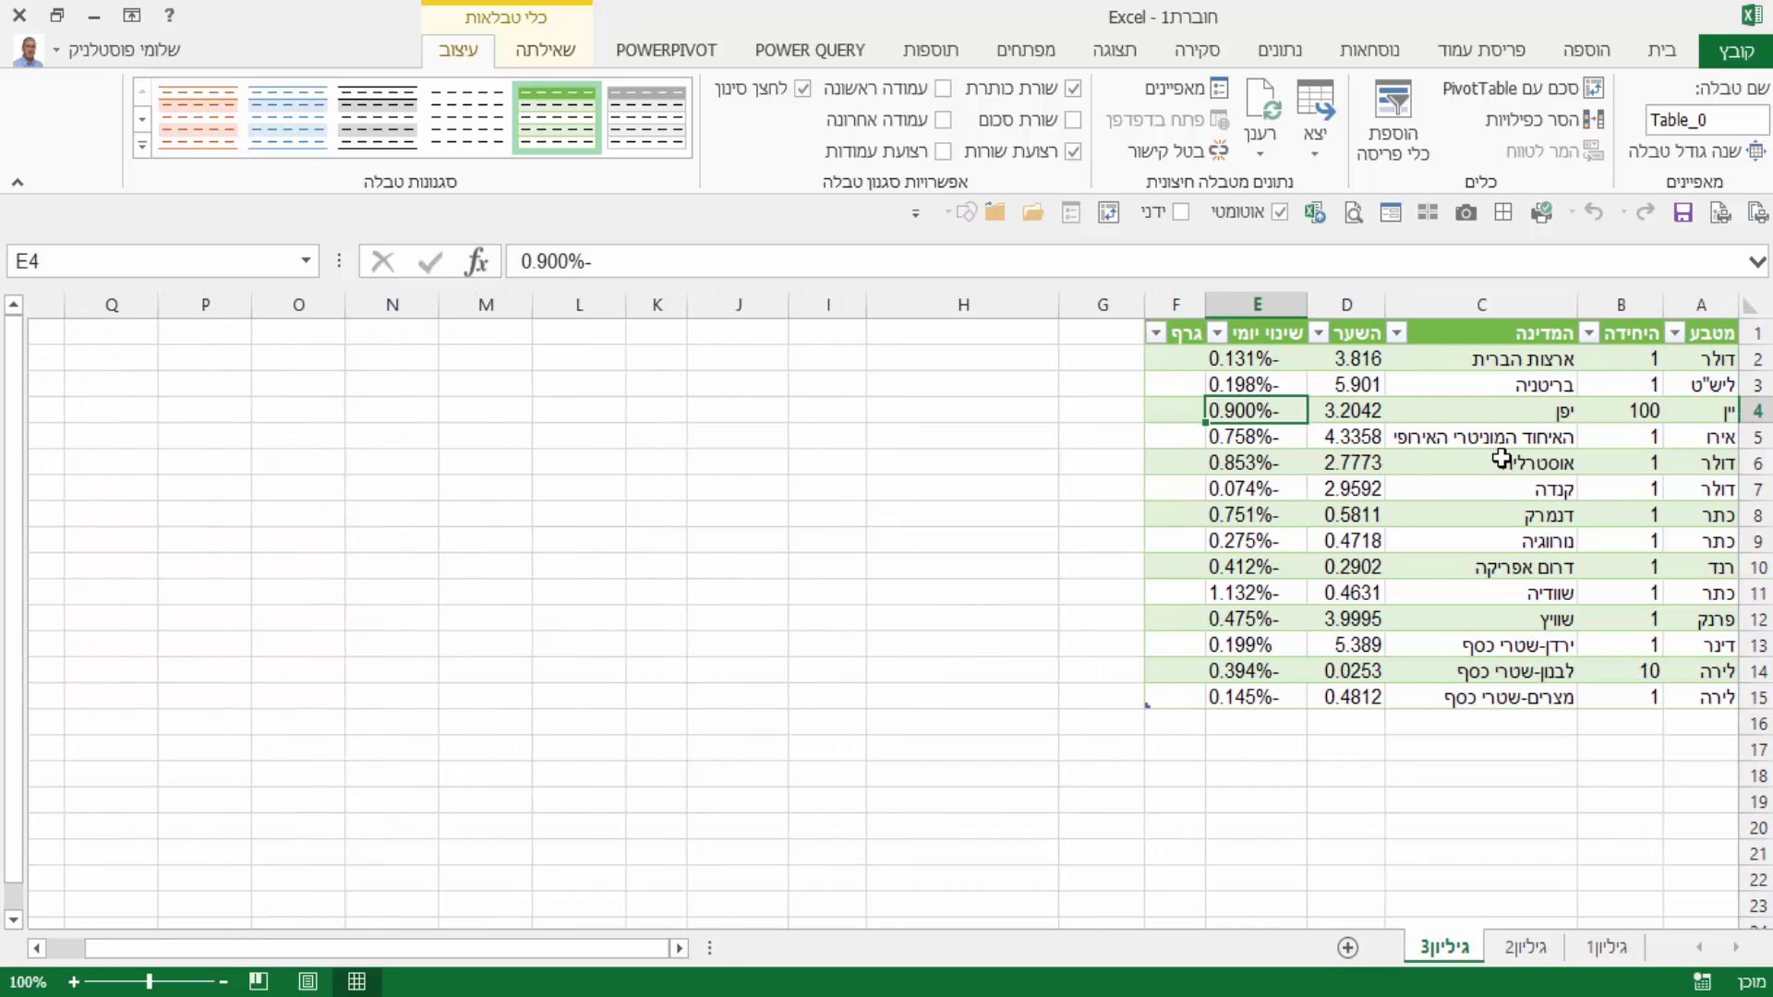
click(1567, 453)
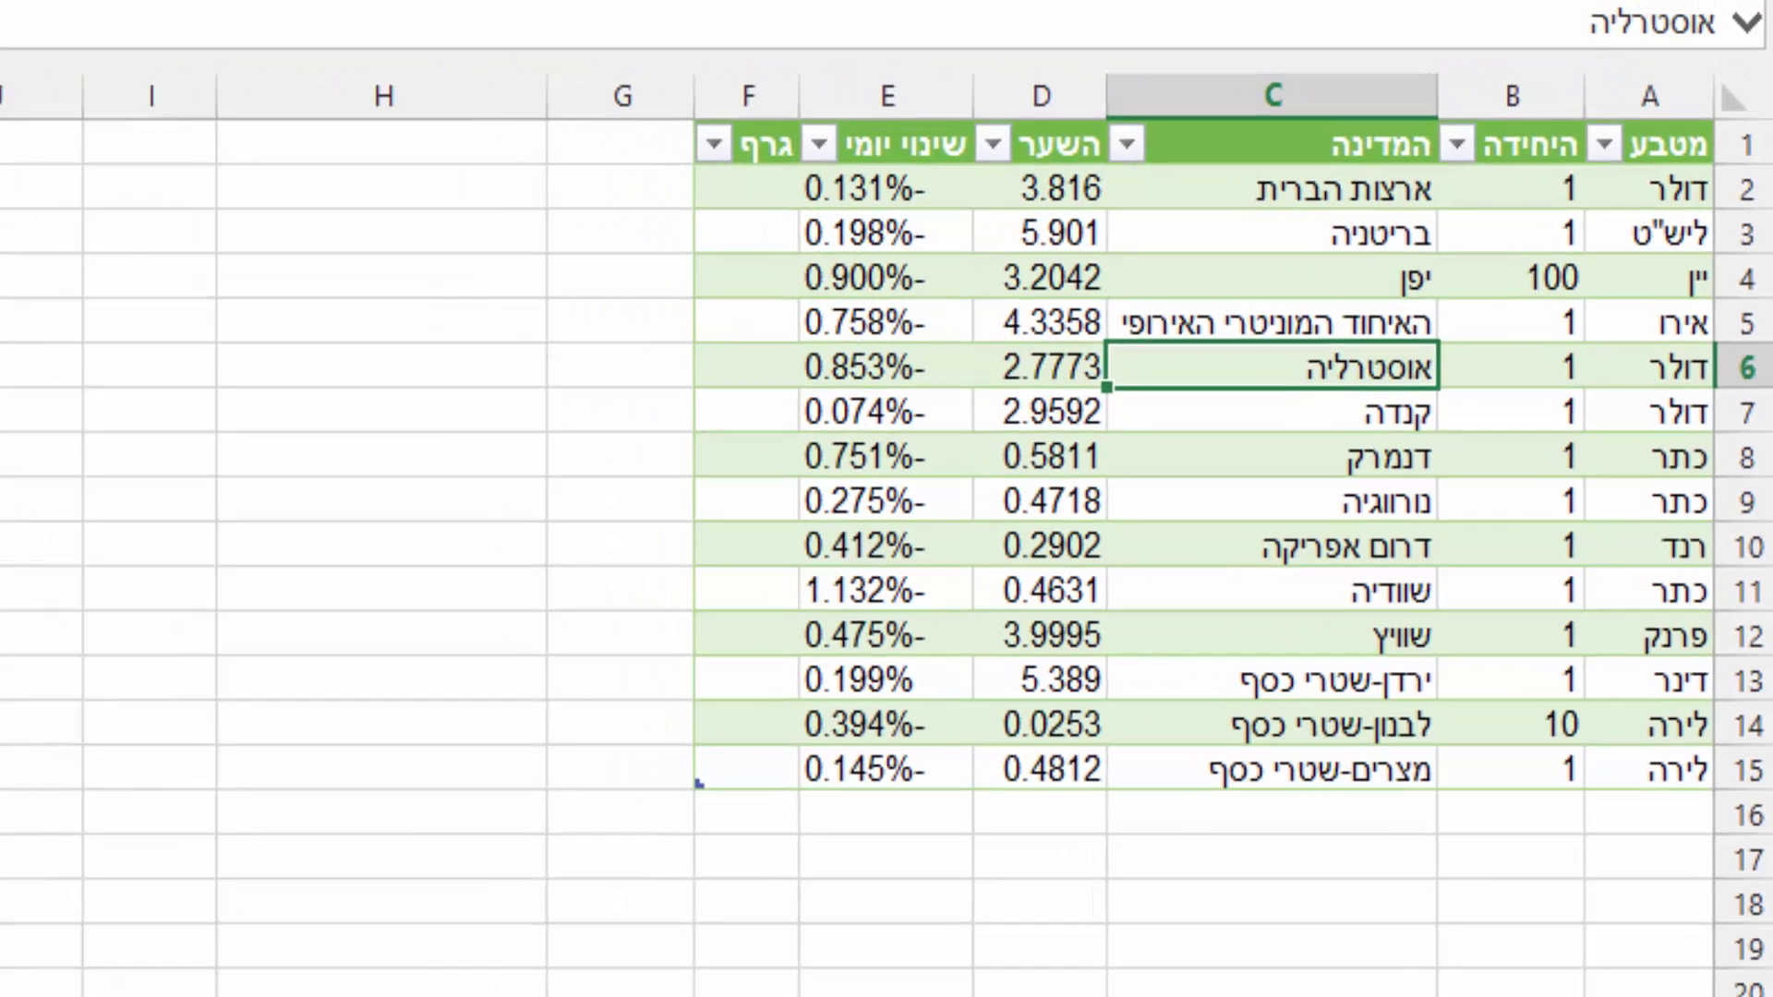
click(1599, 948)
Step: Review the imported page text on גיליון1, then go to the Power Query table on גיליון3
click(1599, 948)
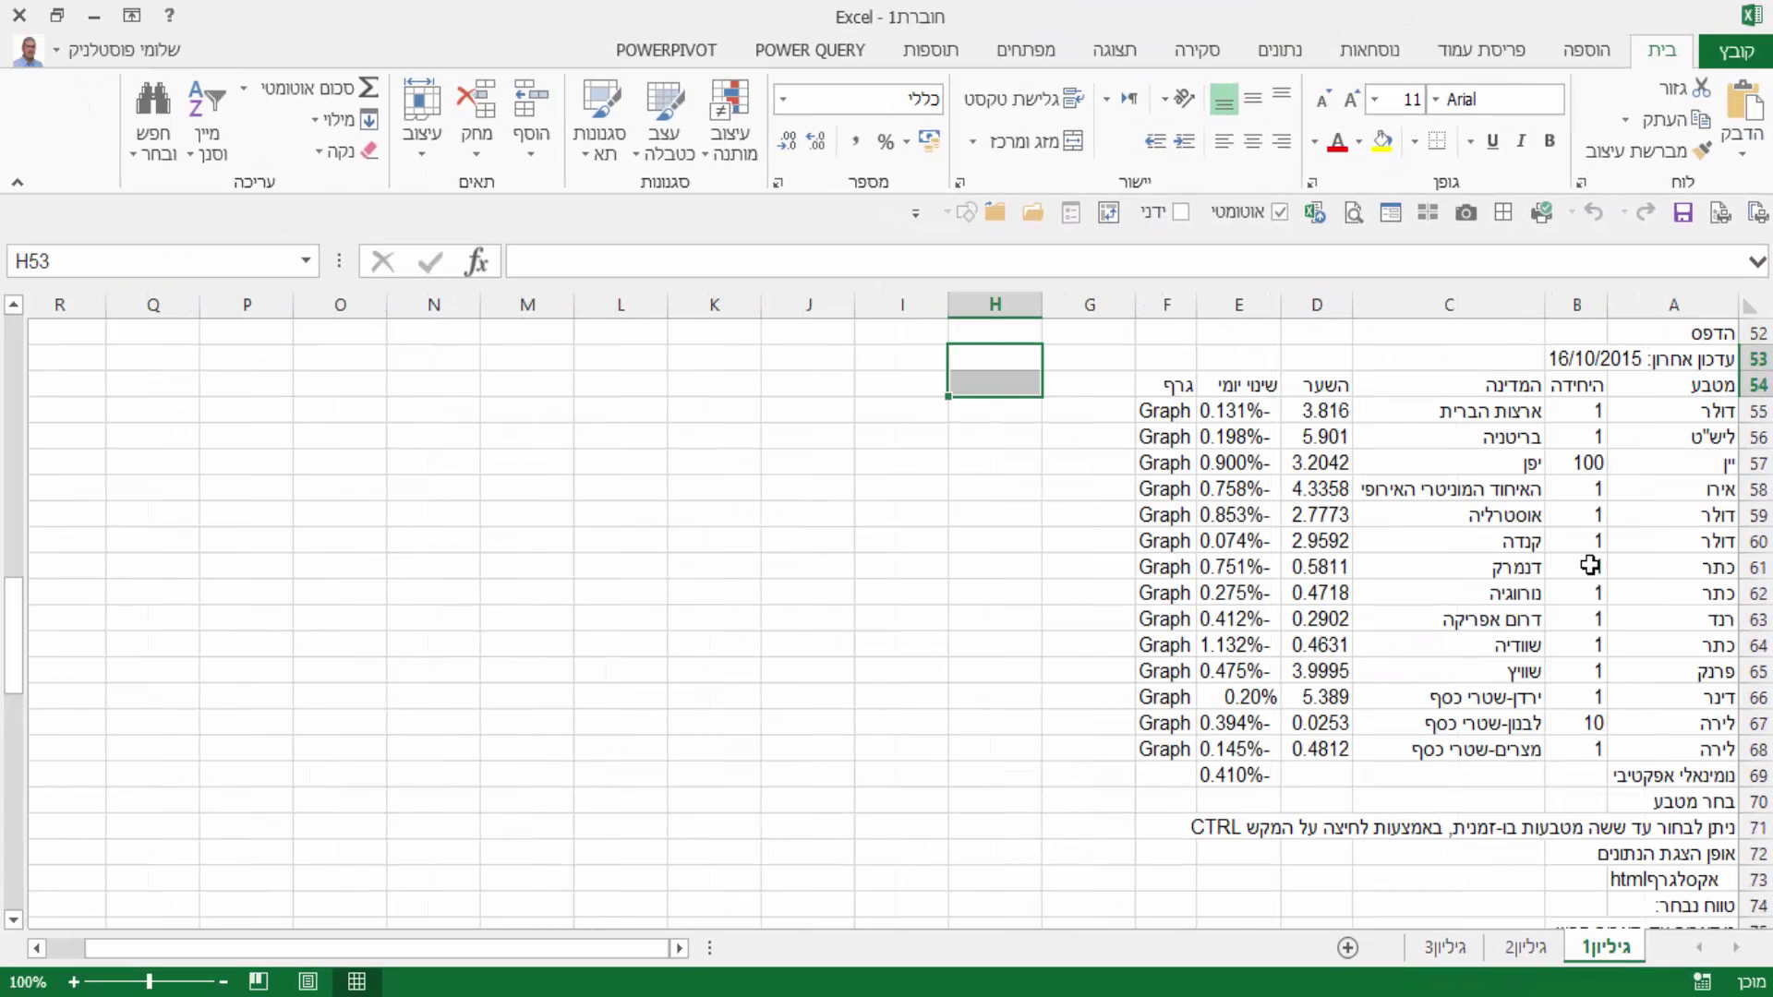
scroll(1583, 566, up, 5)
scroll(1582, 566, up, 7)
scroll(1606, 610, up, 4)
click(1690, 434)
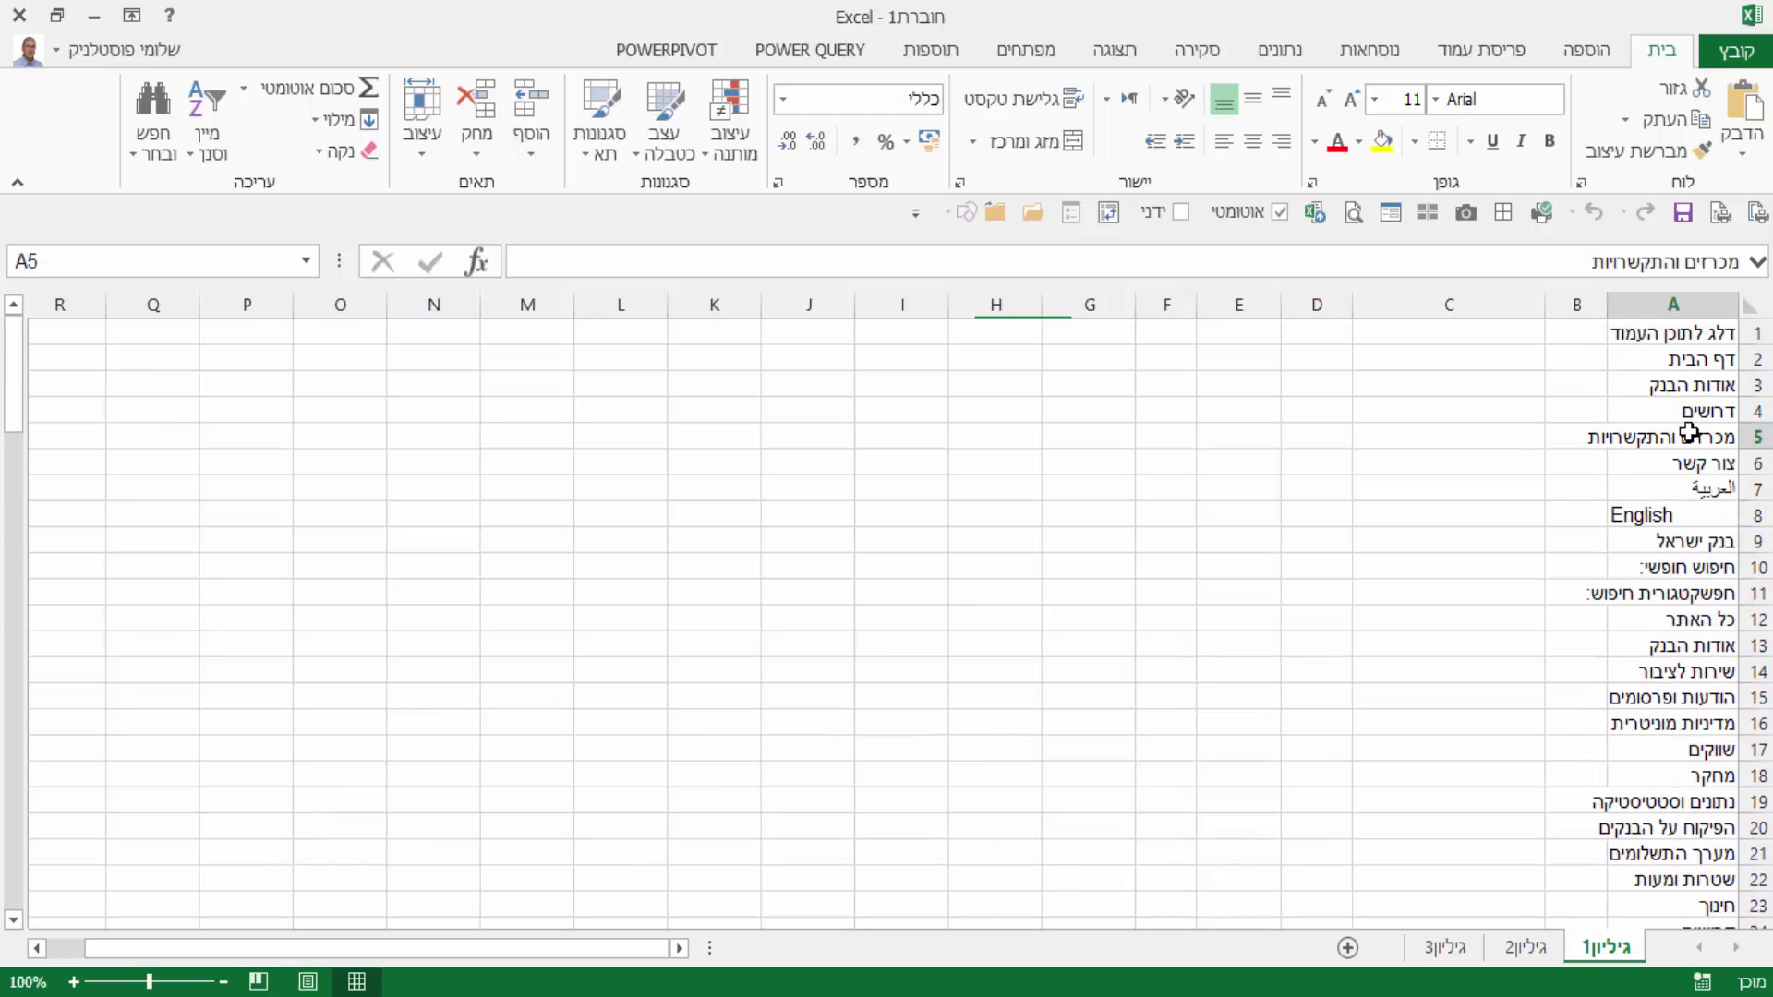
scroll(1689, 573, down, 4)
scroll(1653, 517, down, 5)
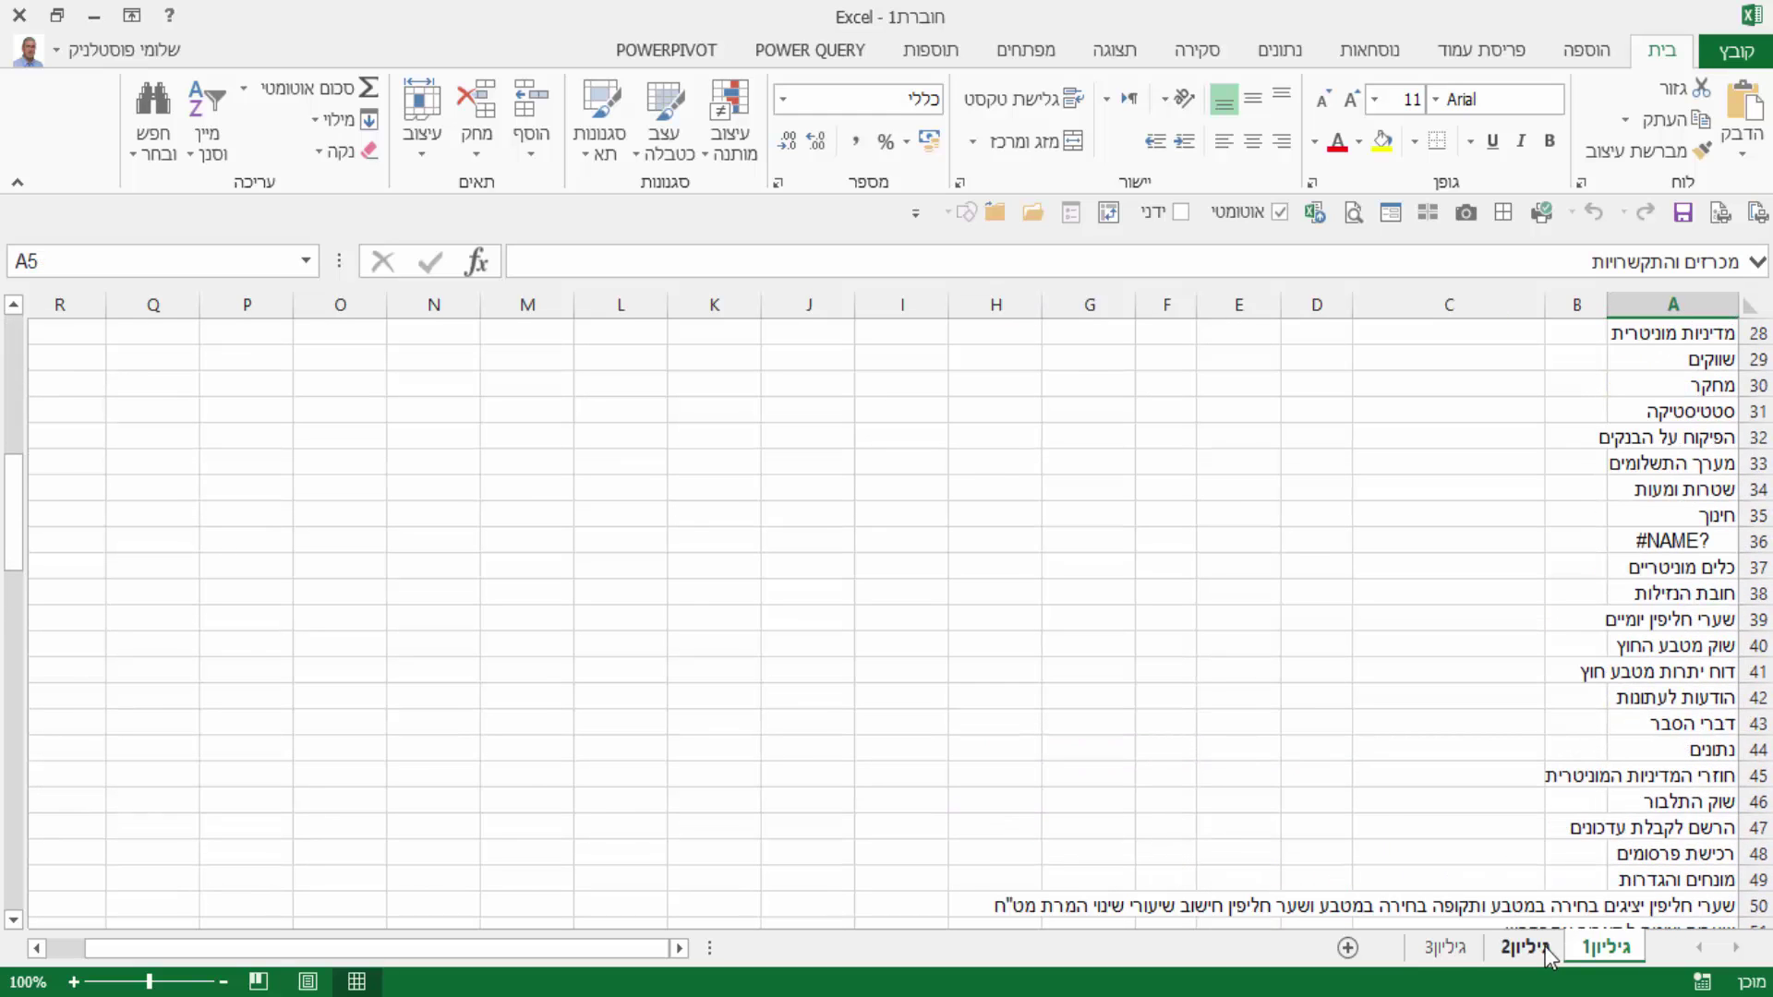
click(1445, 947)
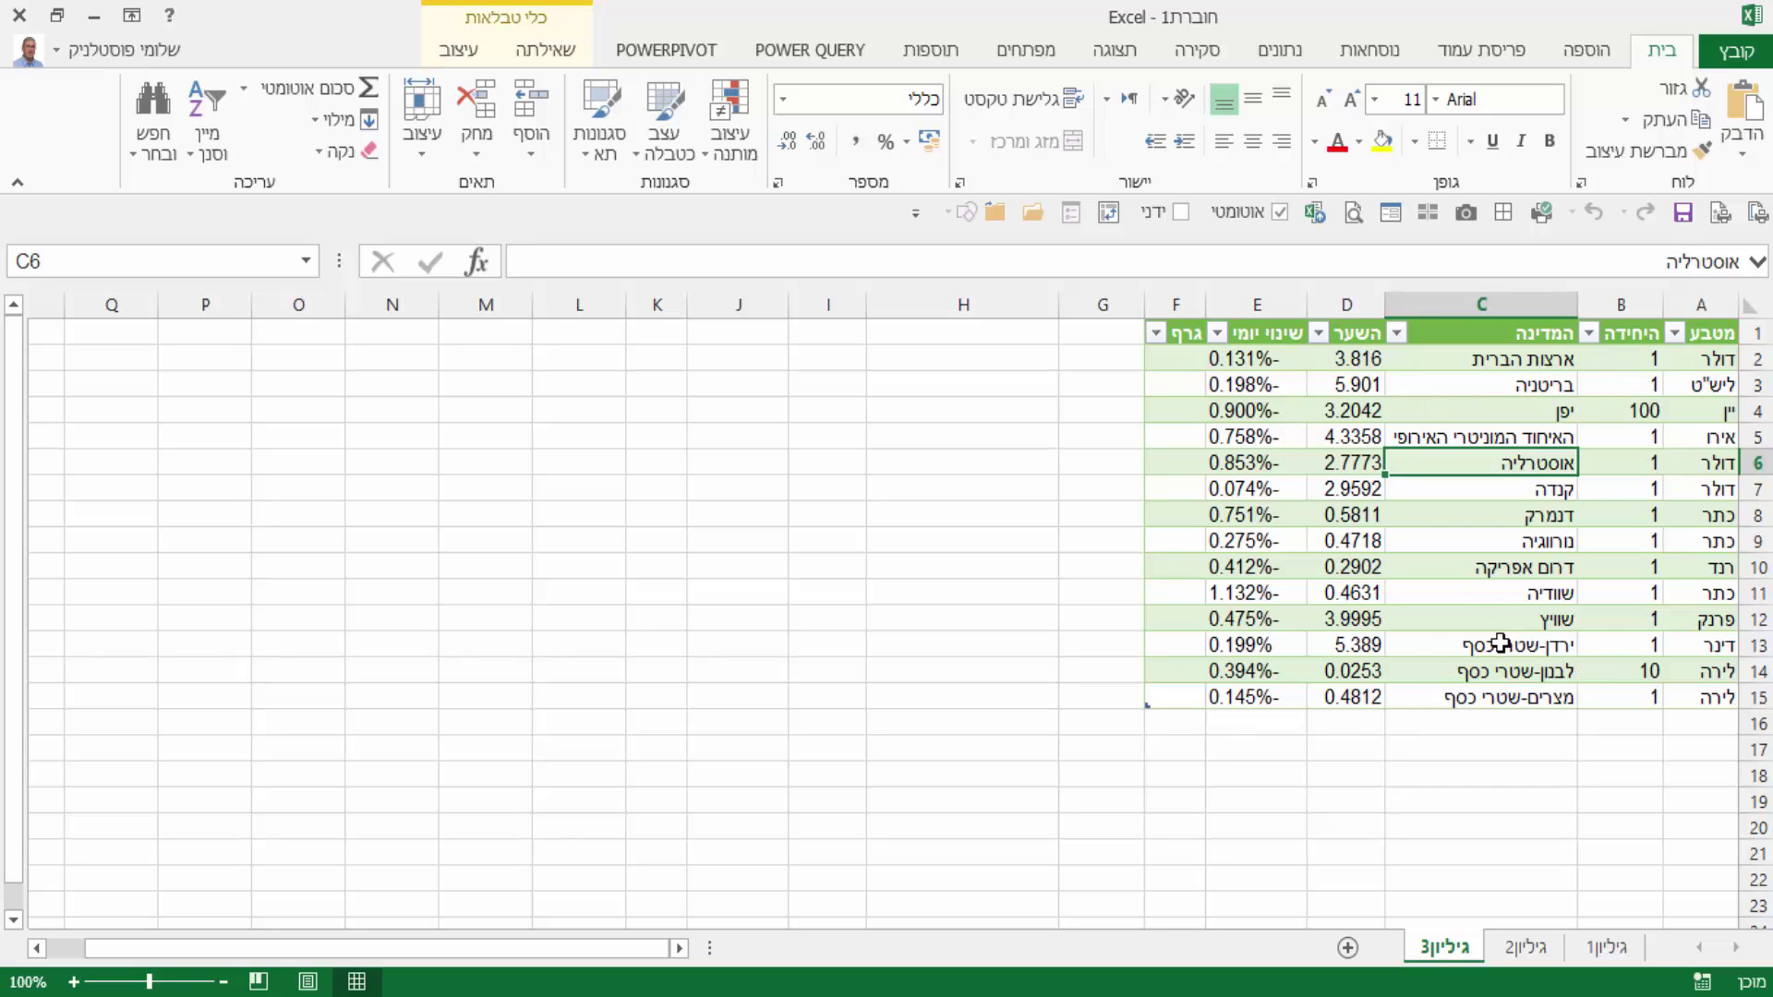
Step: Widen the country and currency columns so their names fit, then bring up the Power Query ribbon
click(1476, 602)
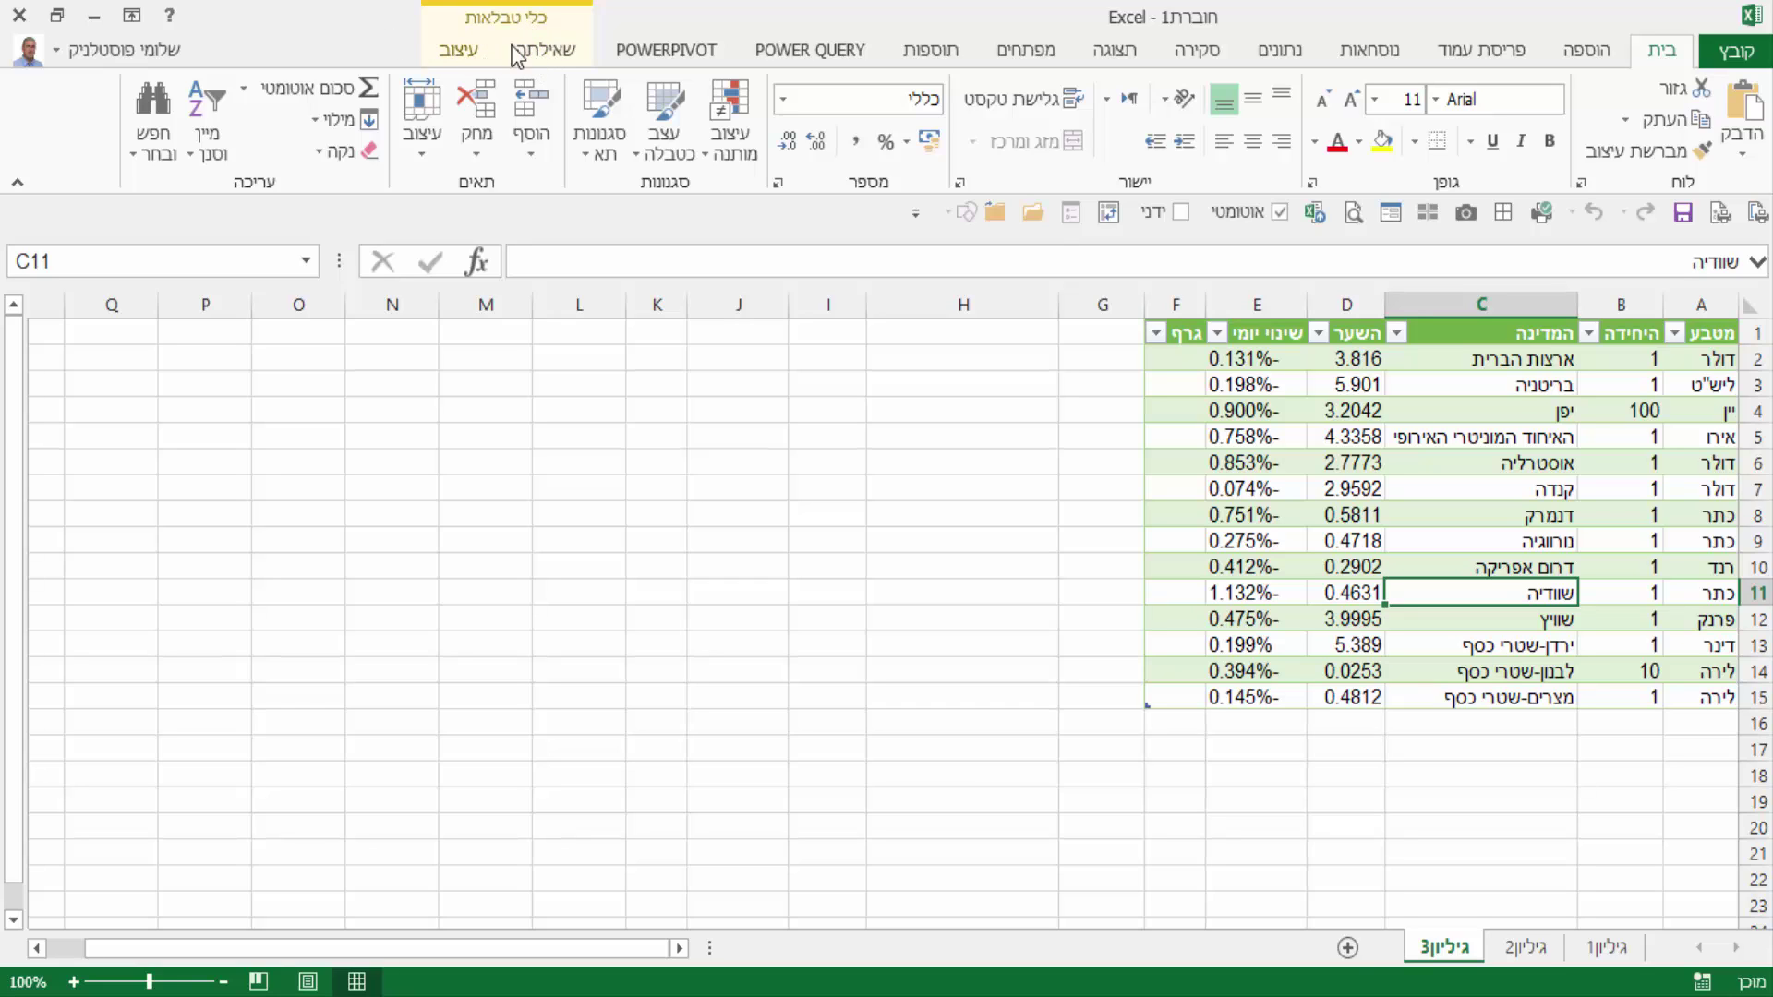
click(1564, 412)
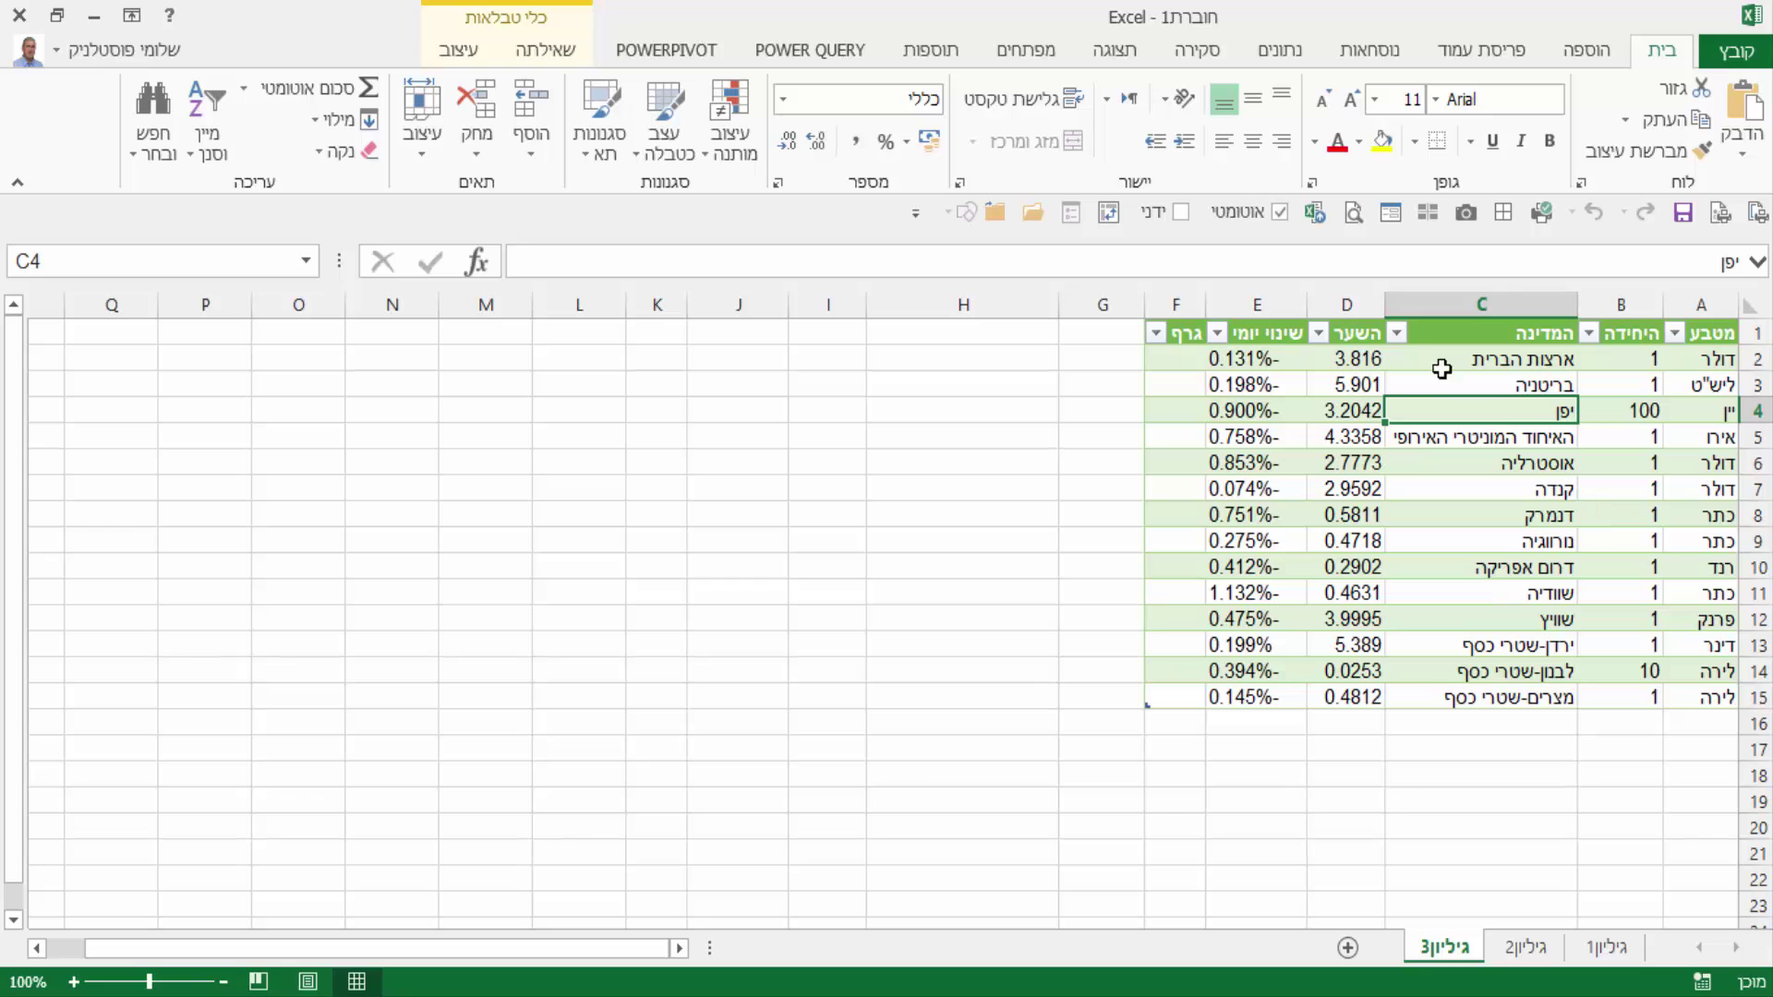
drag(1385, 305, 1347, 304)
click(1533, 486)
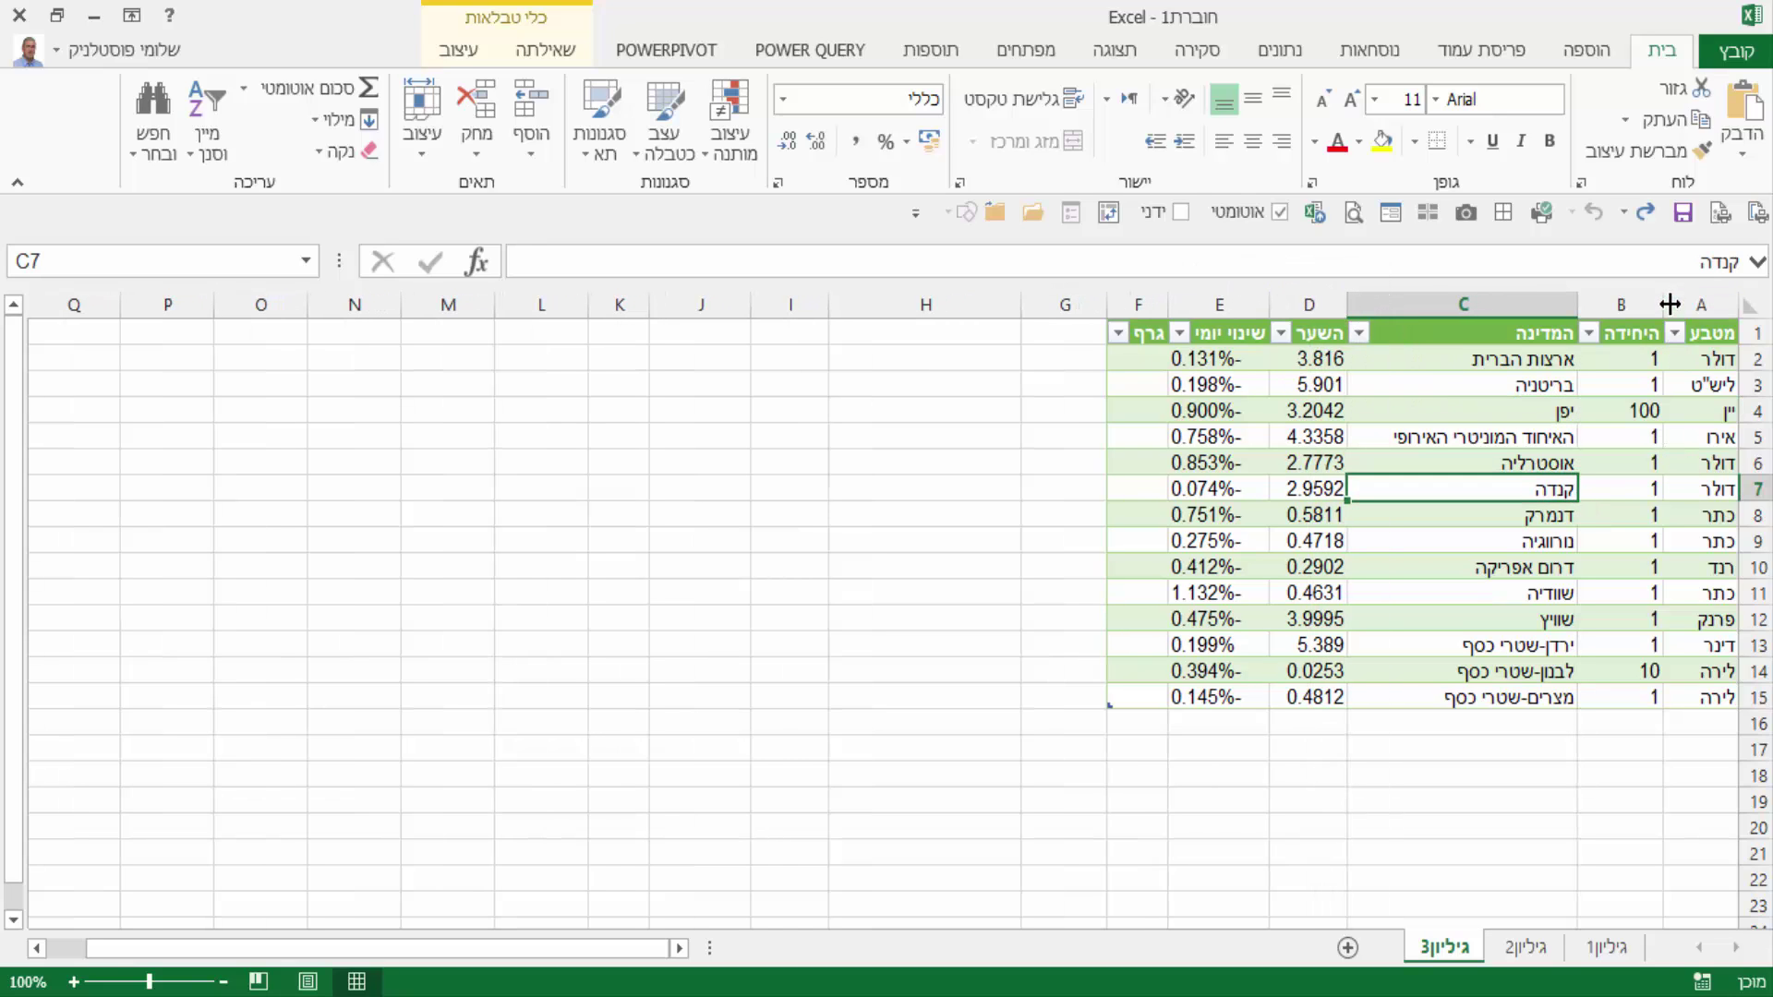
drag(1663, 305, 1633, 305)
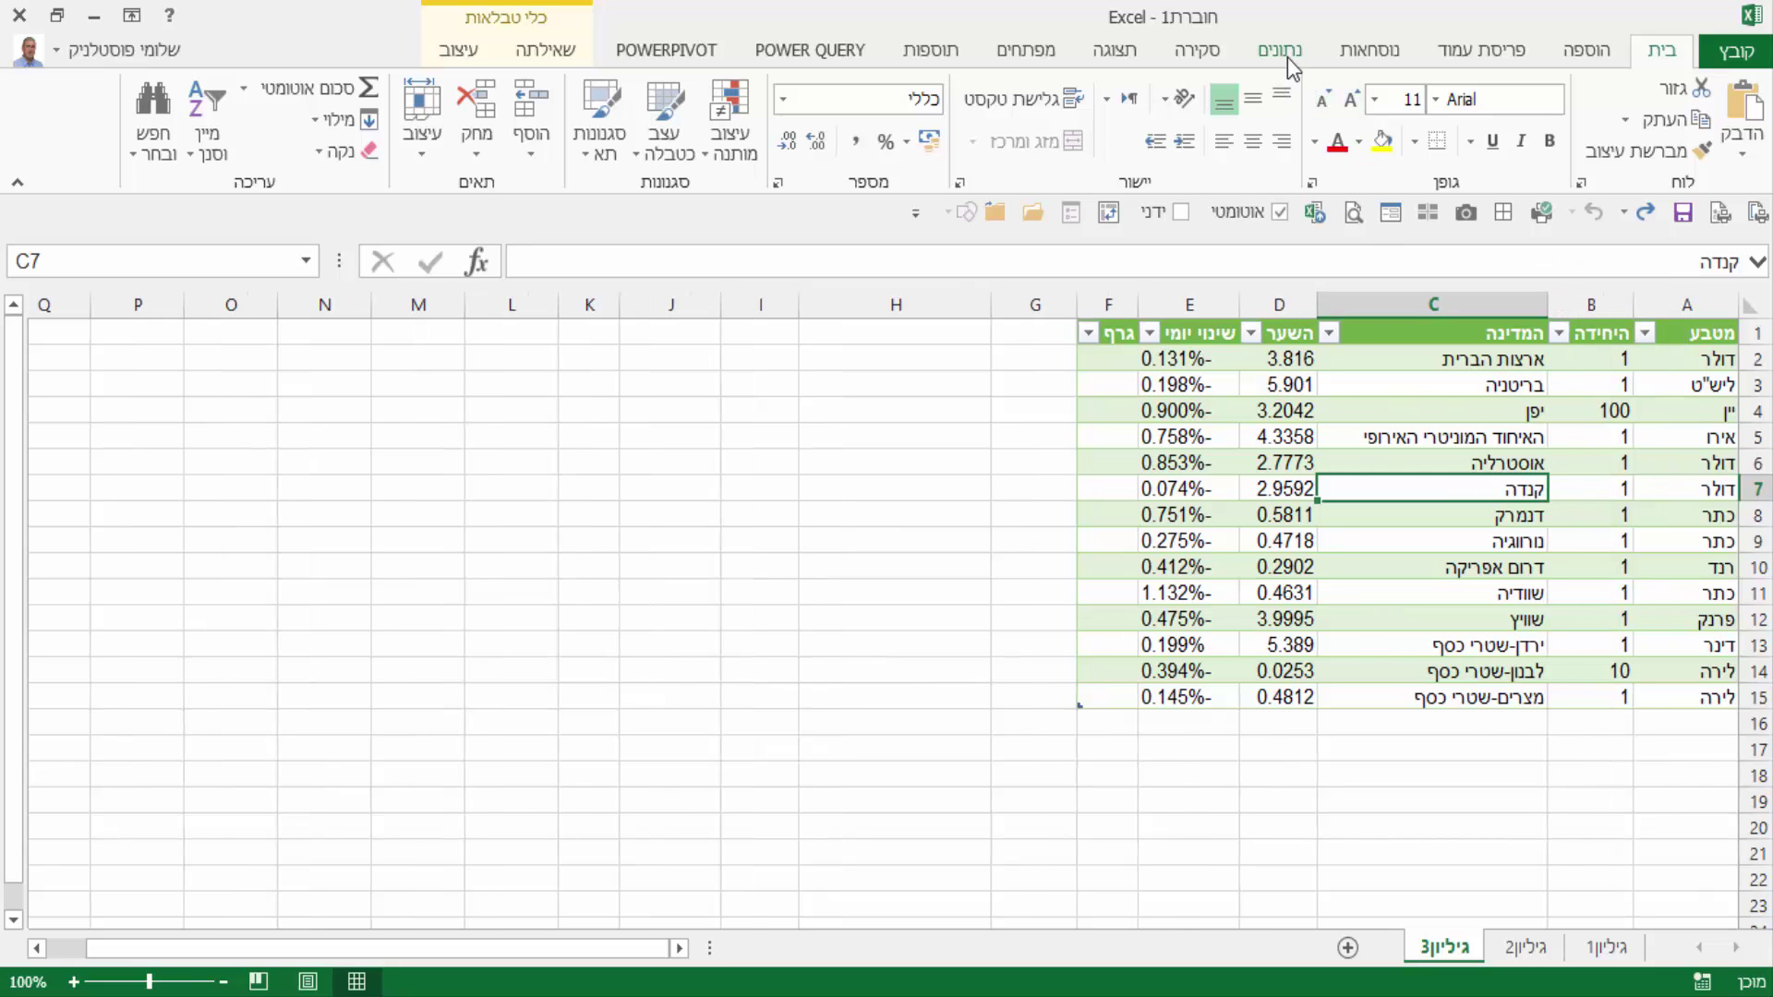
click(699, 58)
click(820, 50)
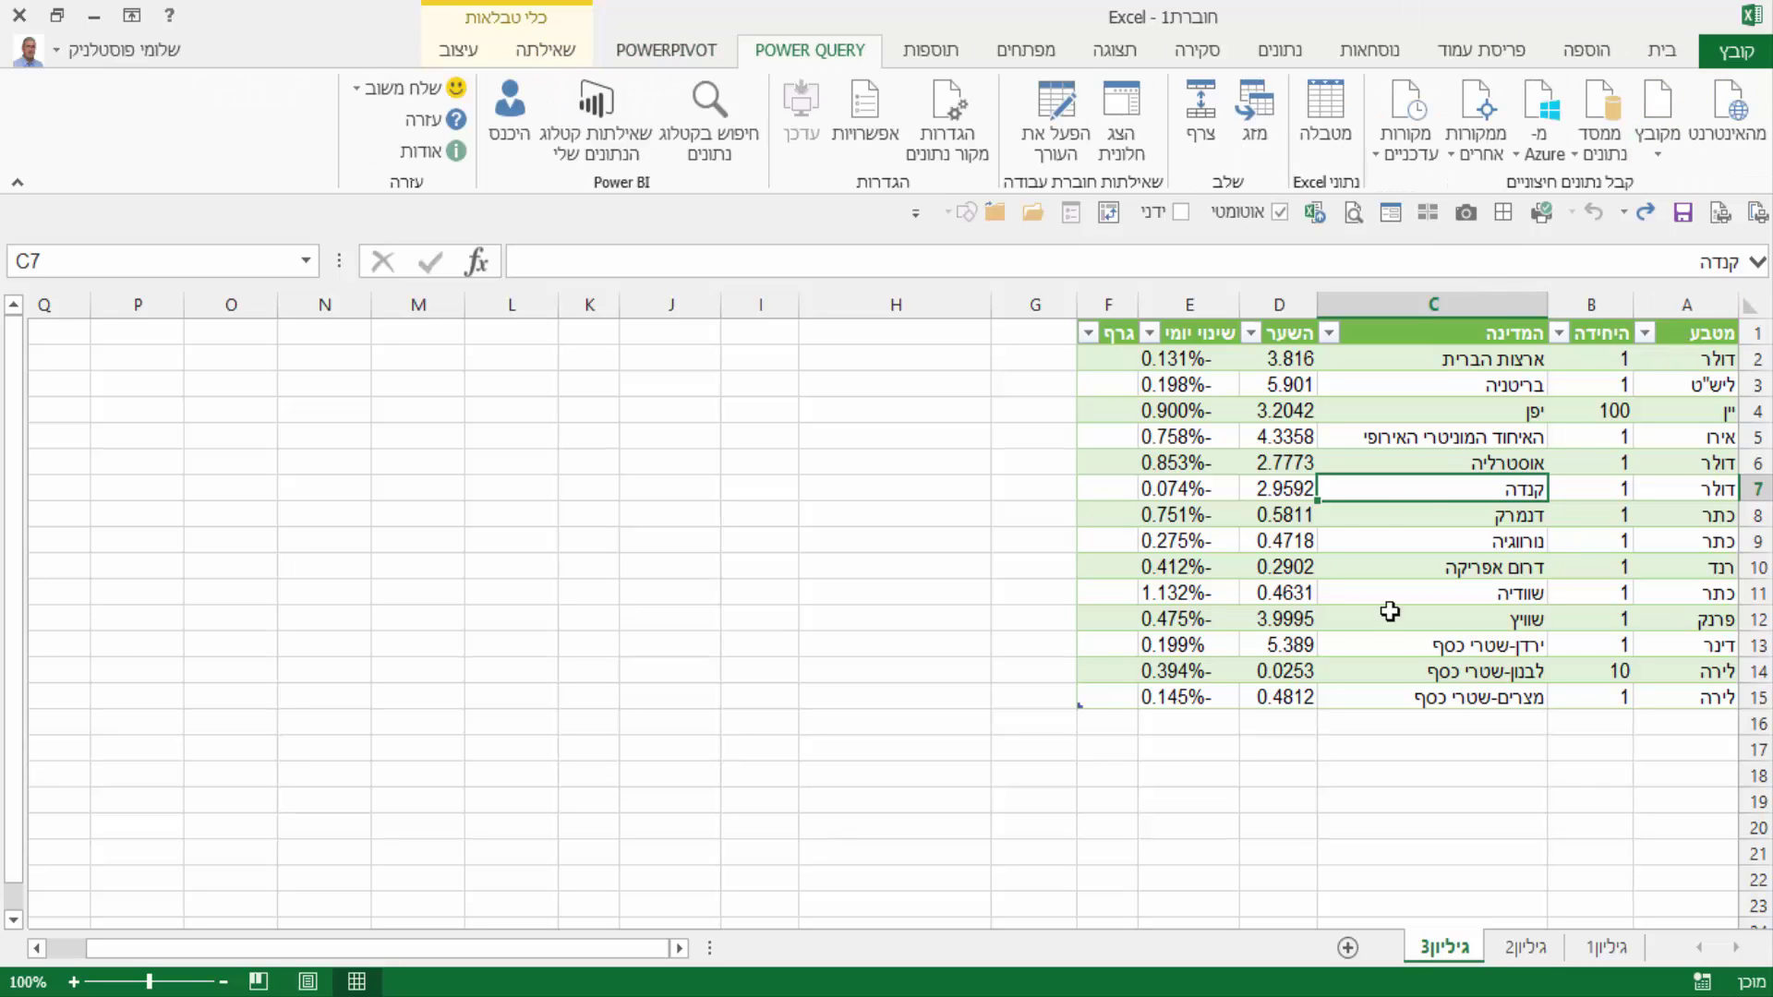